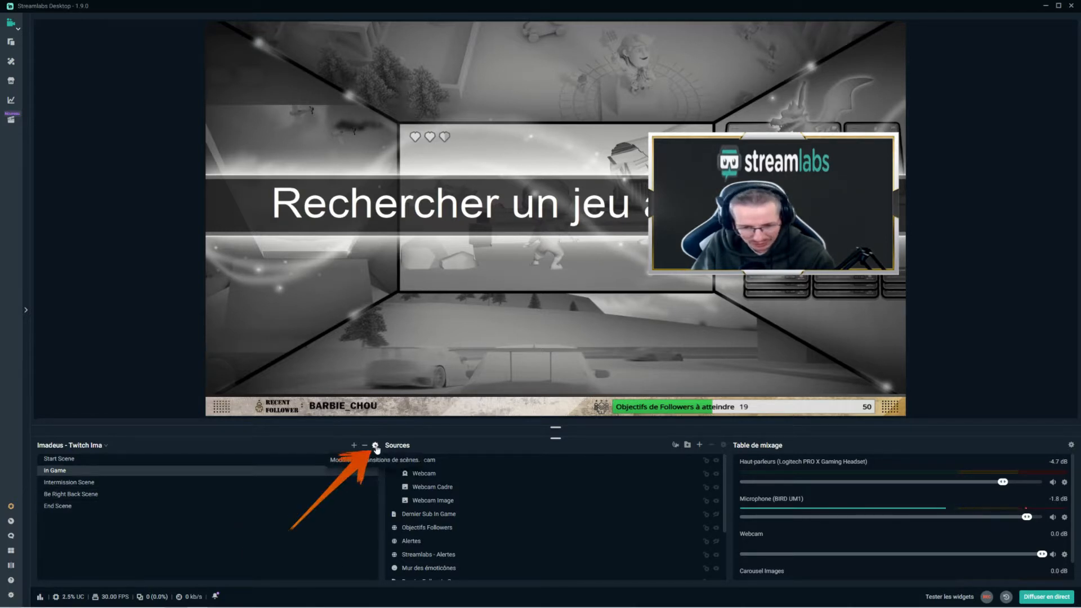
Add a scene transition named "Test ransition" of type Fondu and make it the default transition
{"action": "left_click", "coordinate": [375, 446]}
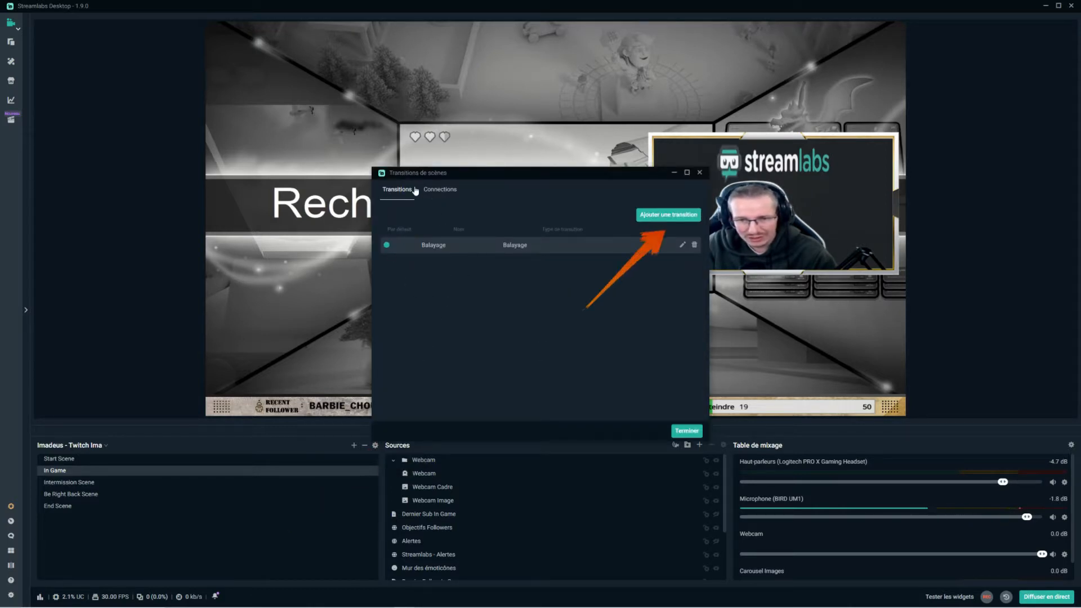
{"action": "left_click", "coordinate": [668, 217]}
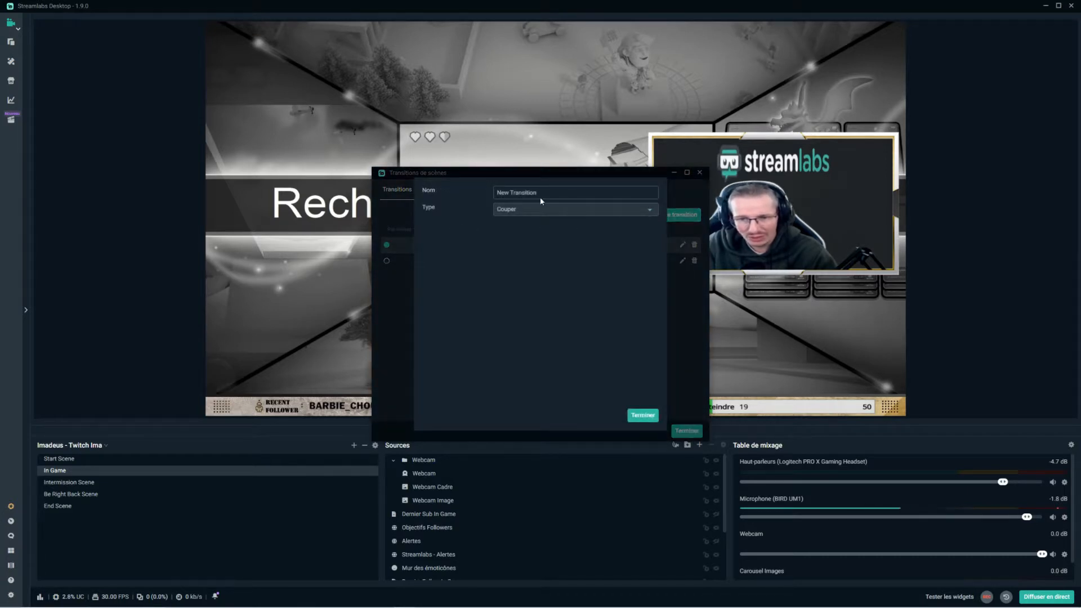
{"action": "left_click_drag", "start_coordinate": [540, 195], "coordinate": [464, 200]}
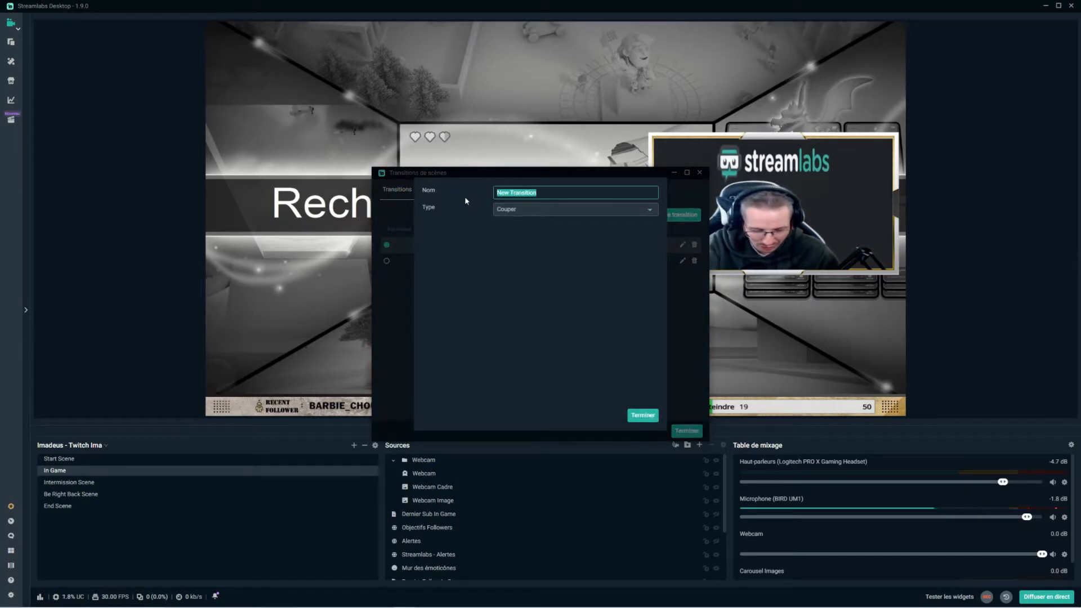
{"action": "type", "text": "Test ransitio"}
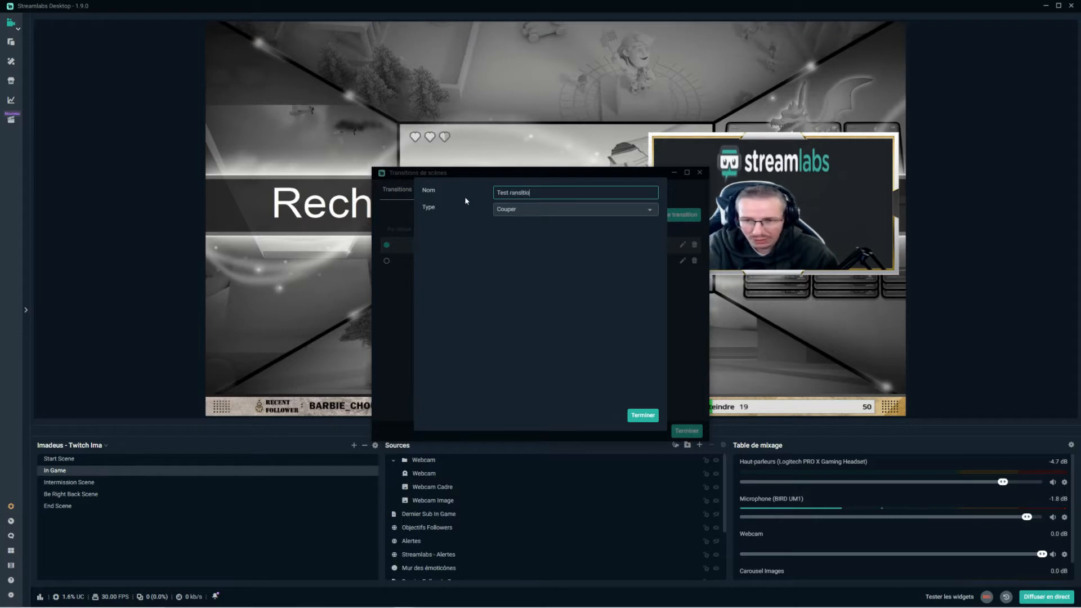
{"action": "left_click", "coordinate": [528, 212]}
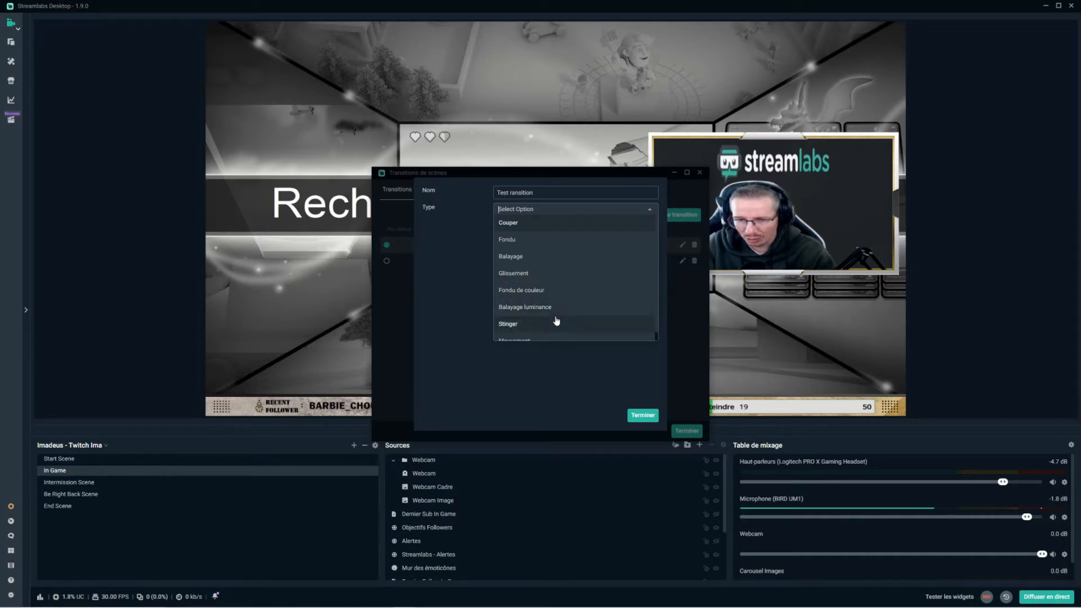
{"action": "left_click", "coordinate": [554, 240]}
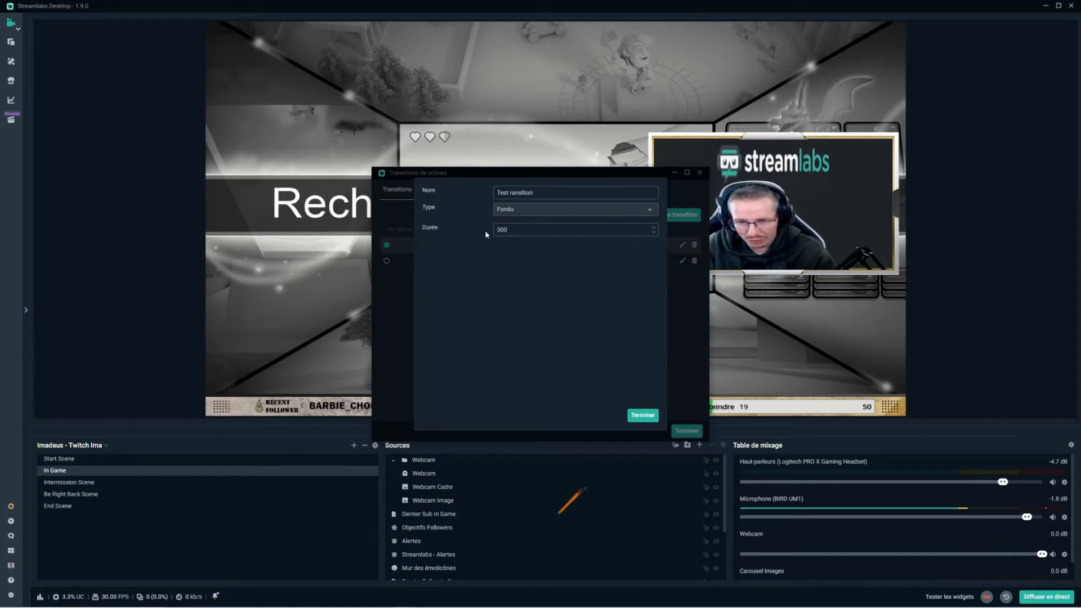
{"action": "left_click", "coordinate": [636, 416]}
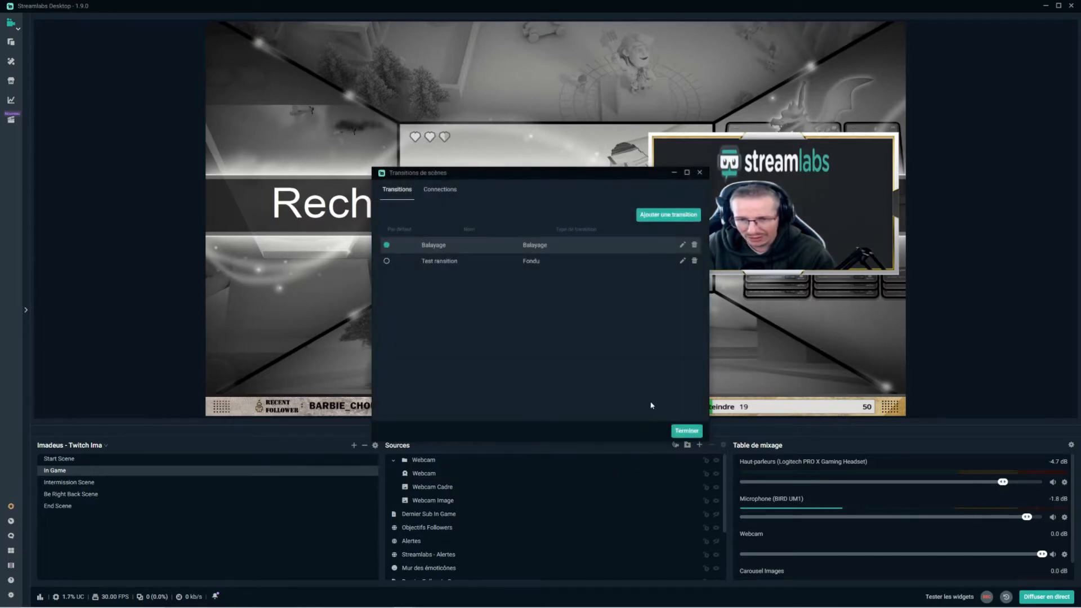
{"action": "left_click", "coordinate": [684, 431]}
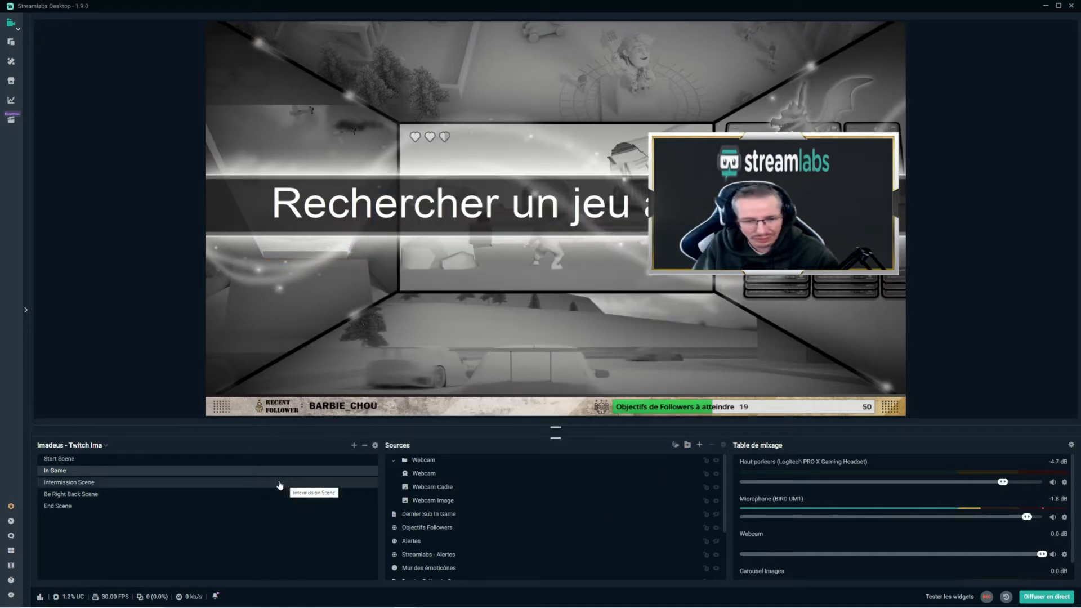
Preview the fade by switching through the Start, Intermission, Be Right Back and In Game scenes, and check the scene transition list
{"action": "left_click", "coordinate": [180, 461]}
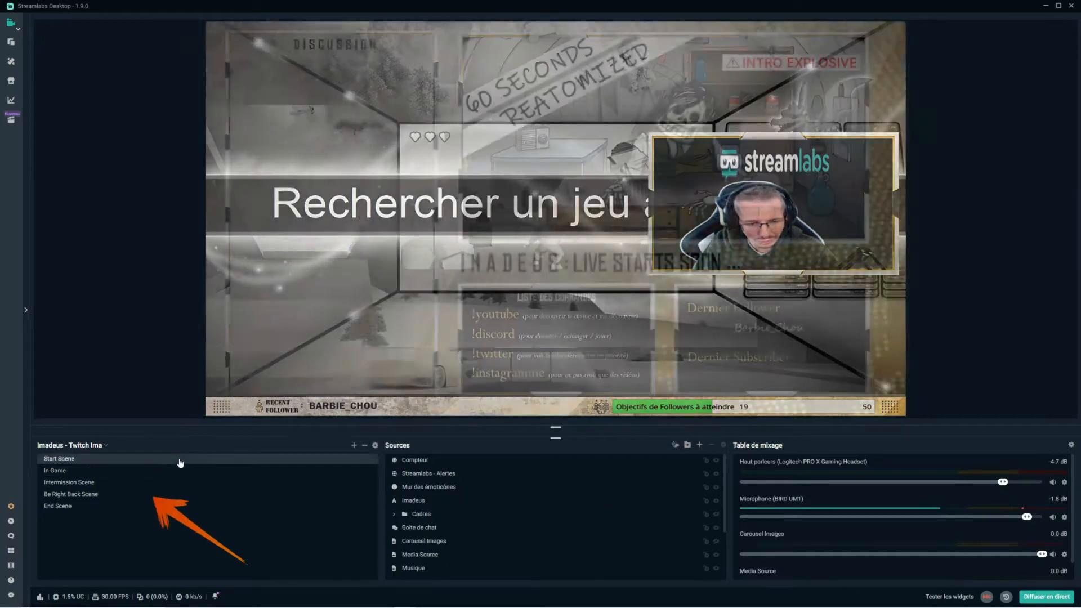
{"action": "left_click", "coordinate": [144, 482]}
{"action": "left_click", "coordinate": [141, 494]}
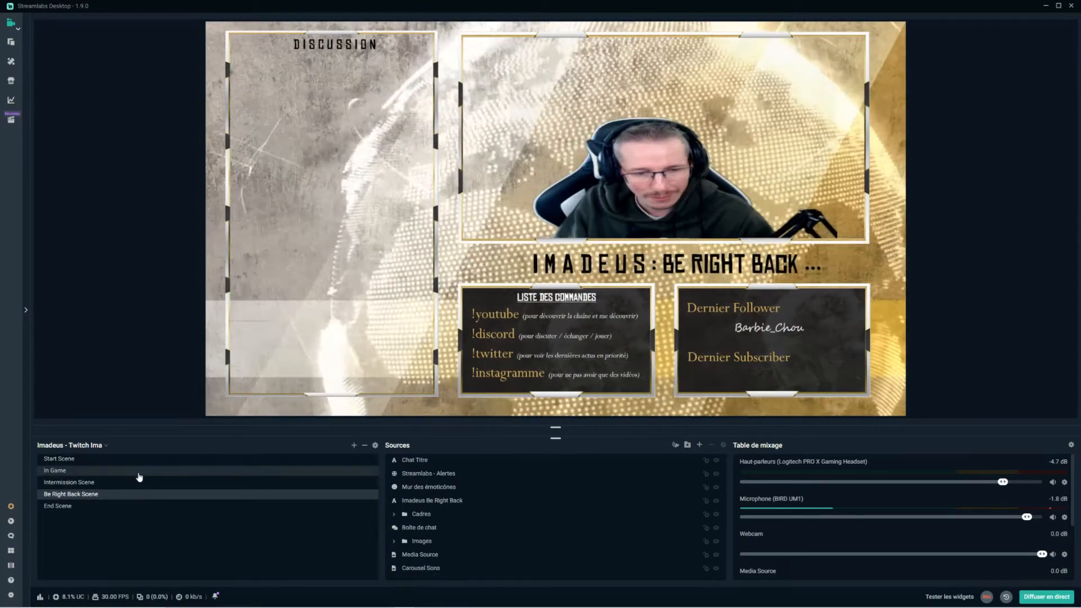
{"action": "left_click", "coordinate": [139, 471]}
{"action": "left_click", "coordinate": [375, 446]}
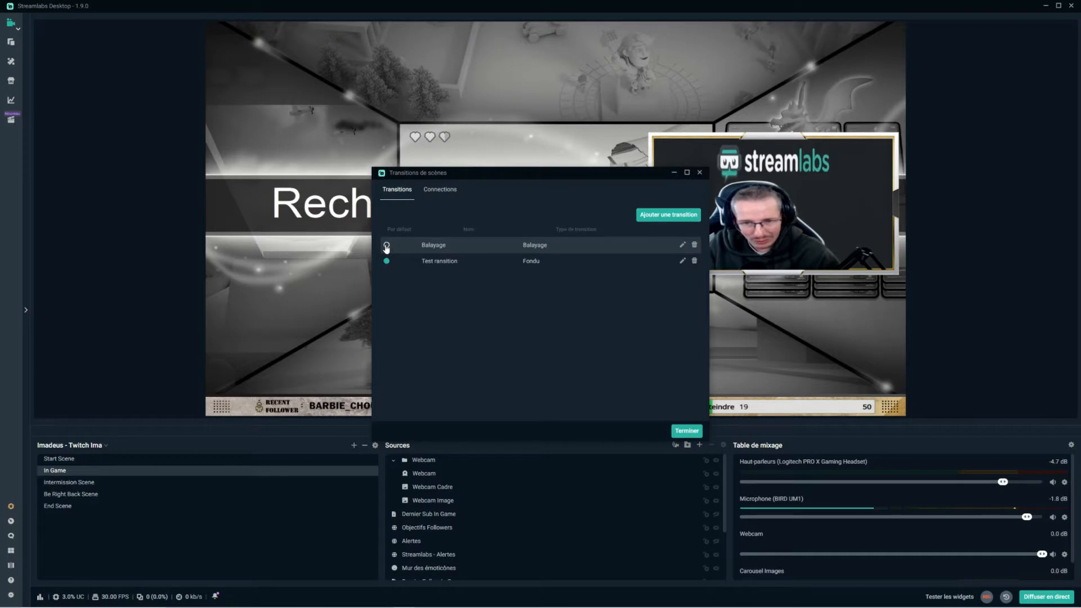
{"action": "left_click", "coordinate": [686, 431]}
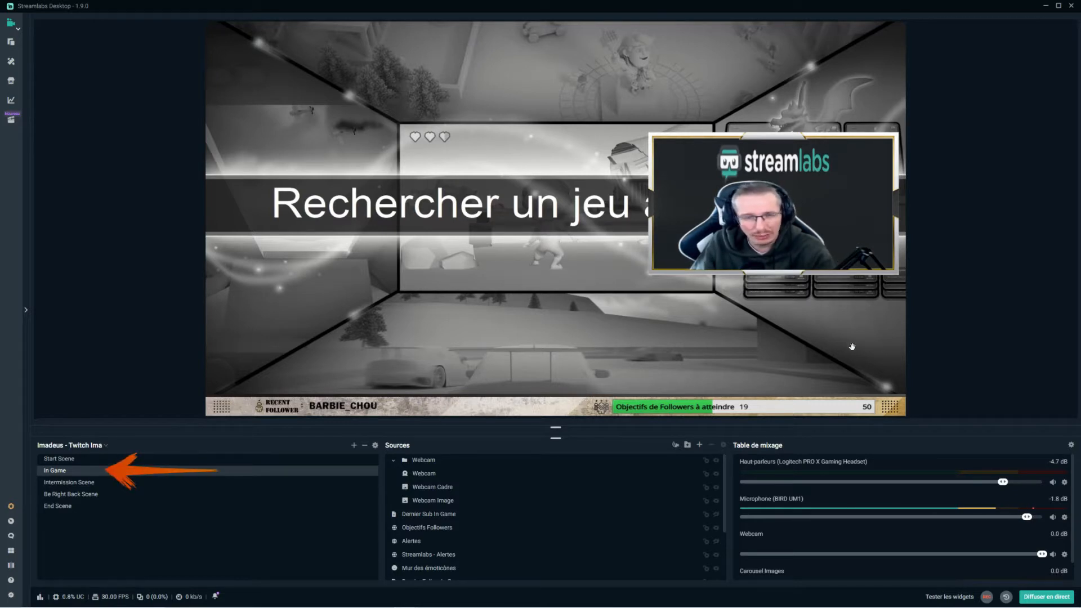
Rename the In Game scene to "In Game - Cam Paysage Droite"
{"action": "right_click", "coordinate": [148, 470]}
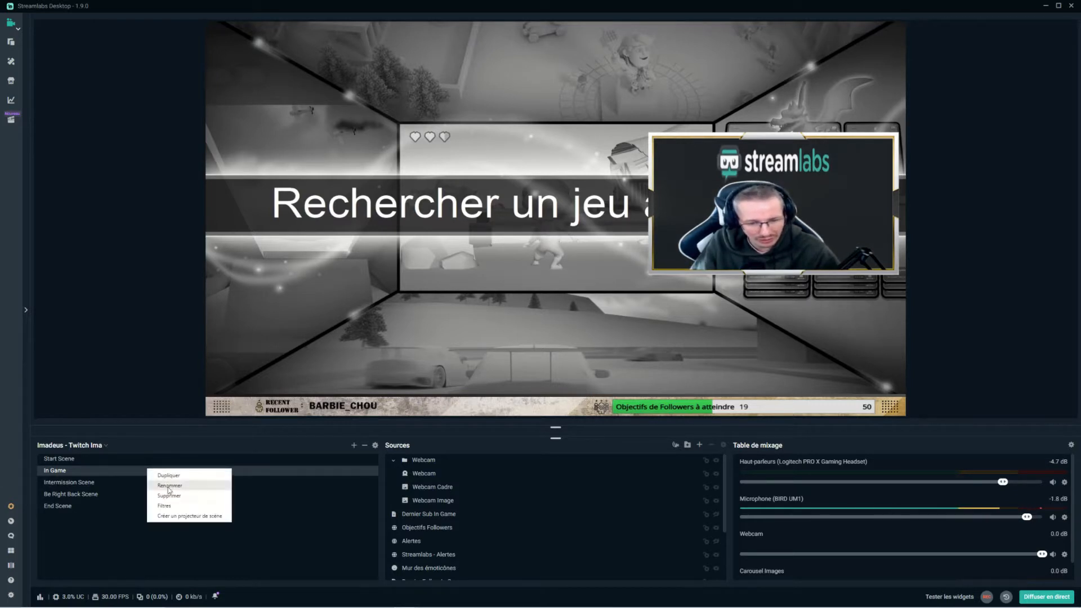
{"action": "left_click", "coordinate": [169, 488]}
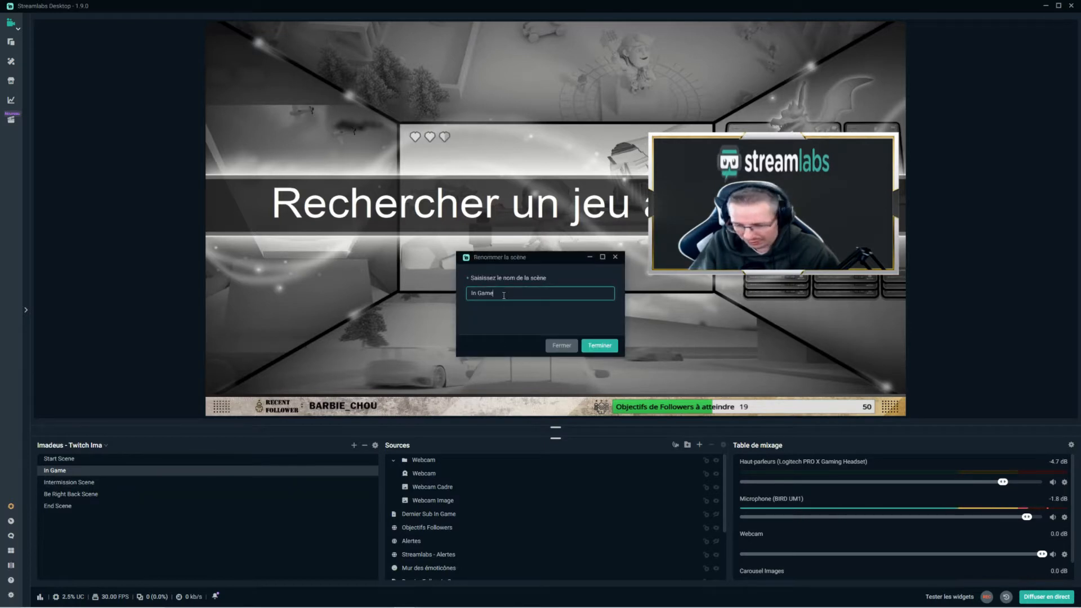
{"action": "type", "text": "- Cam H"}
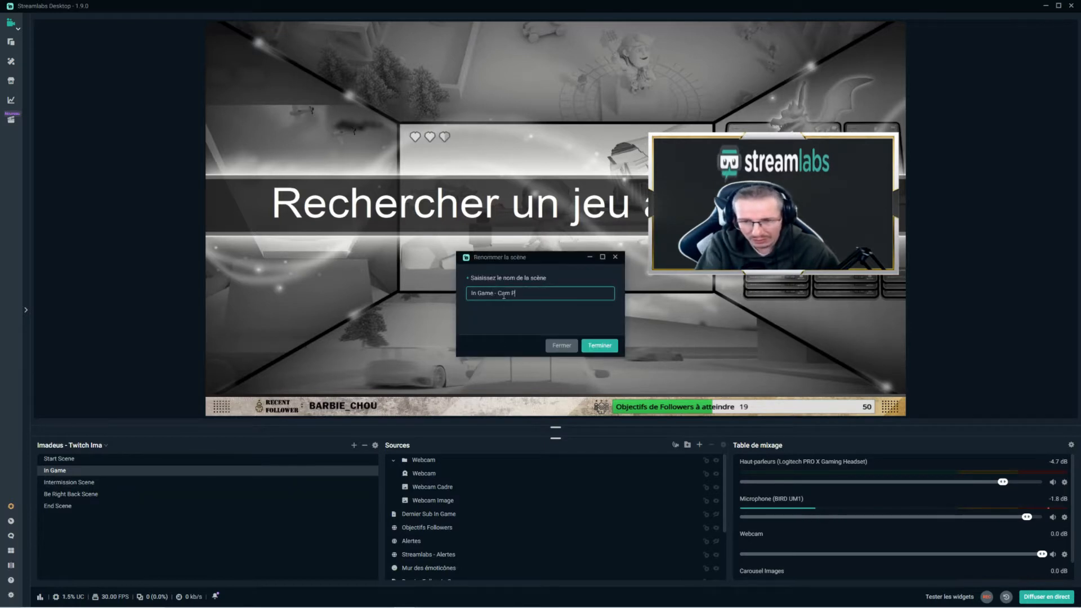
{"action": "type", "text": "aysage Droite"}
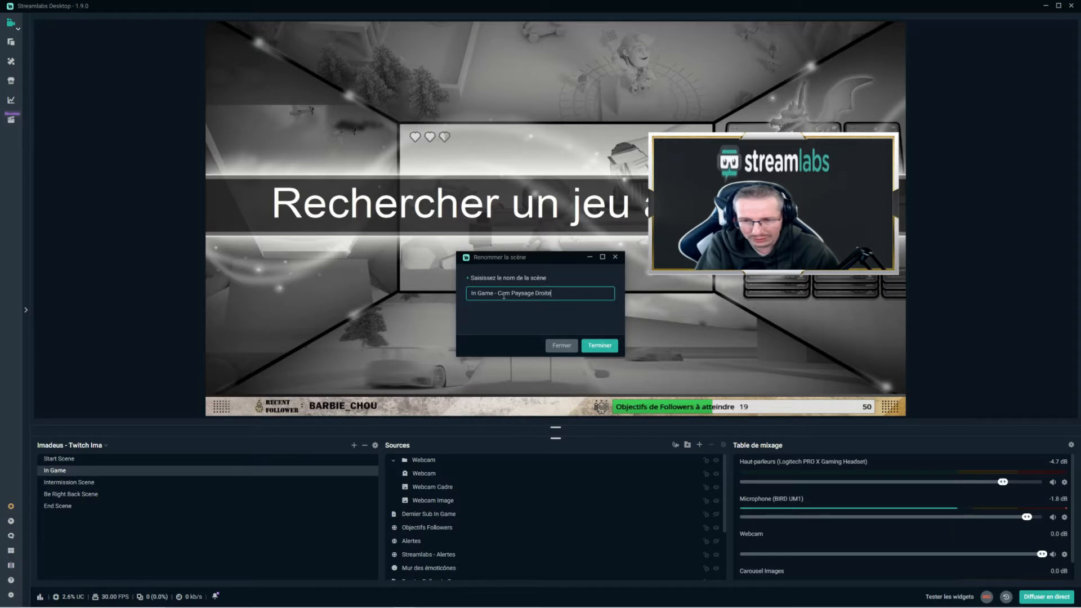
{"action": "left_click", "coordinate": [592, 343]}
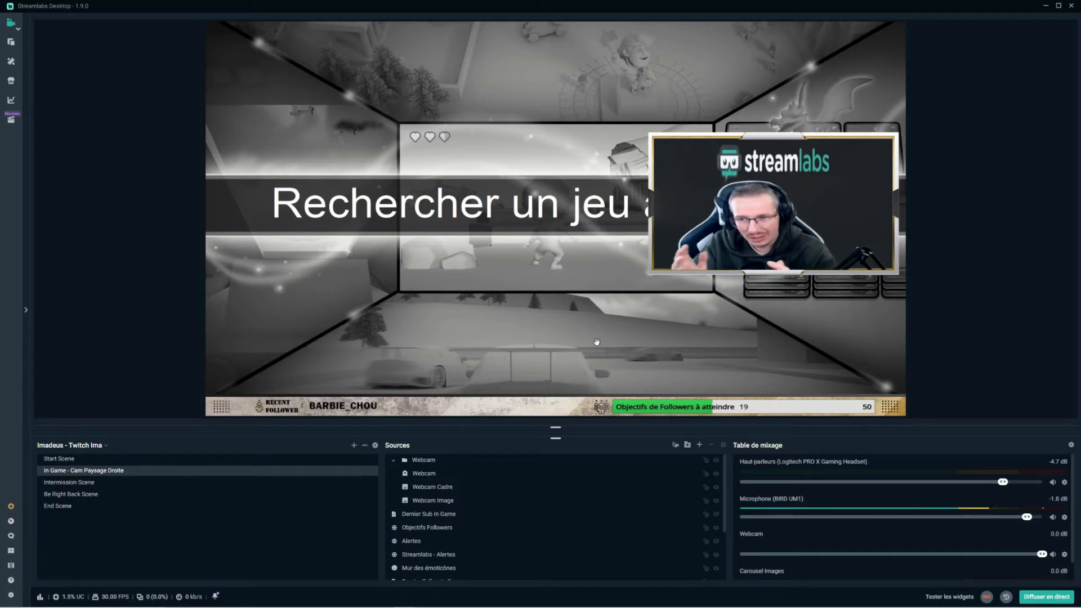
{"action": "left_click", "coordinate": [465, 464]}
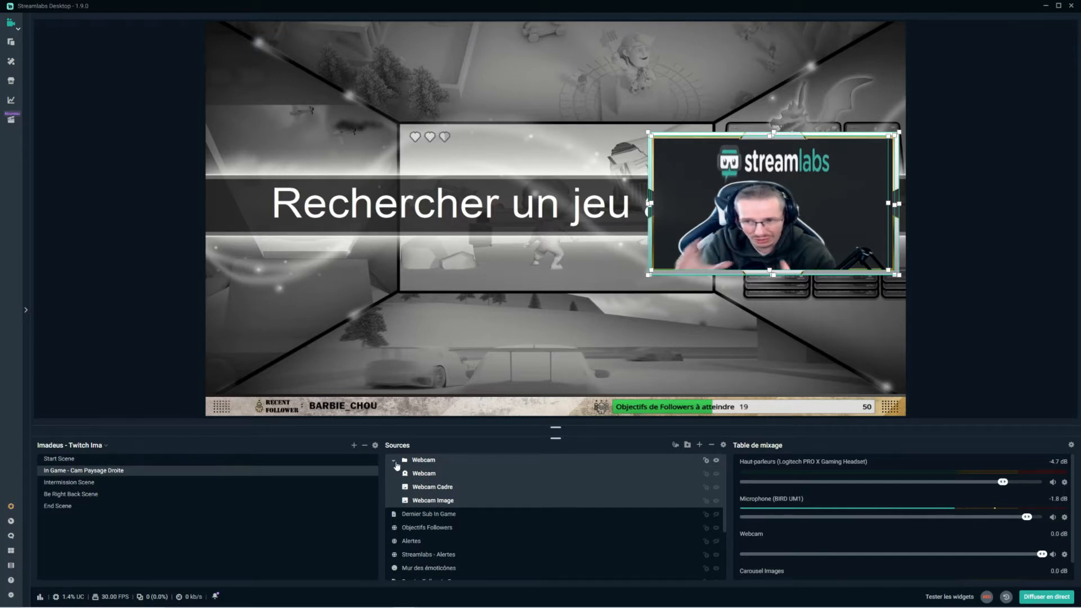
{"action": "left_click", "coordinate": [189, 276]}
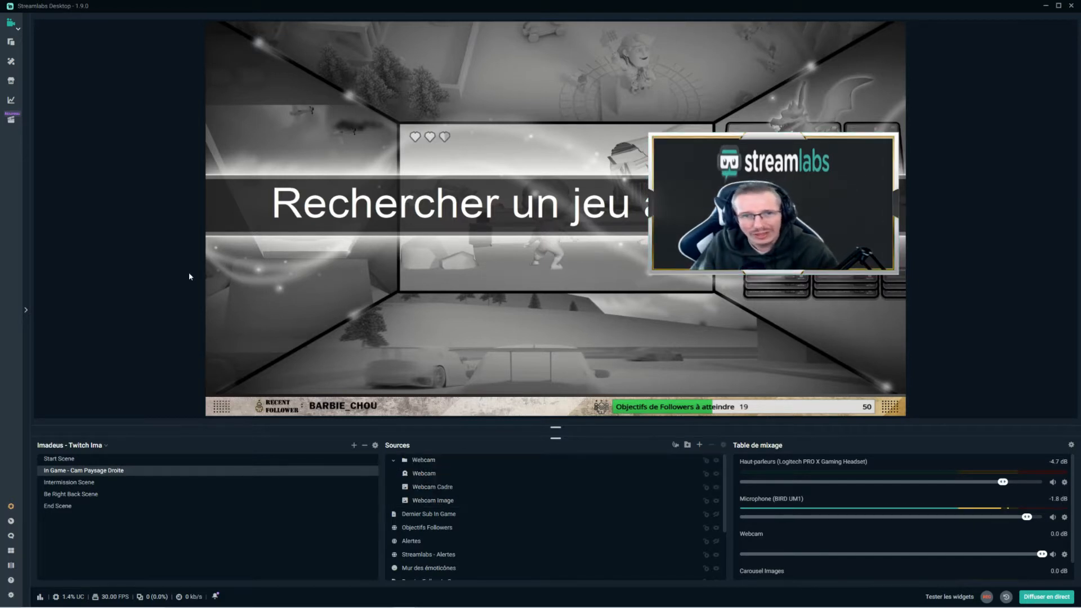
Duplicate the Cam Paysage Droite scene as "In Game - Cam Portrait Gauche" and place the copy directly below it in the scene list
{"action": "right_click", "coordinate": [125, 472]}
{"action": "left_click", "coordinate": [141, 476]}
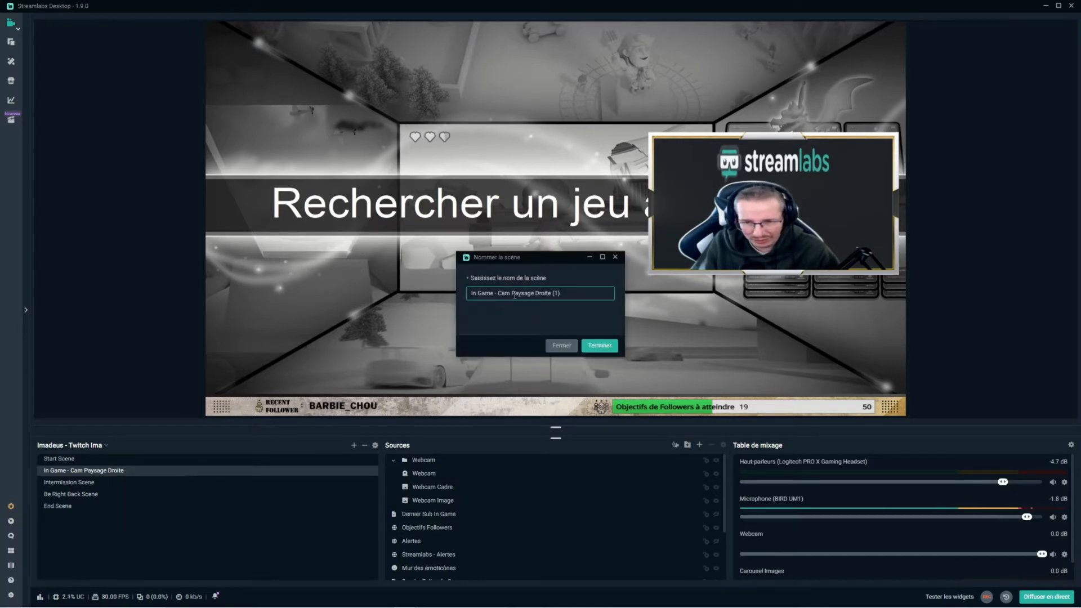
{"action": "double_click", "coordinate": [514, 295]}
{"action": "left_click", "coordinate": [600, 290], "text": "shift"}
{"action": "type", "text": "Por"}
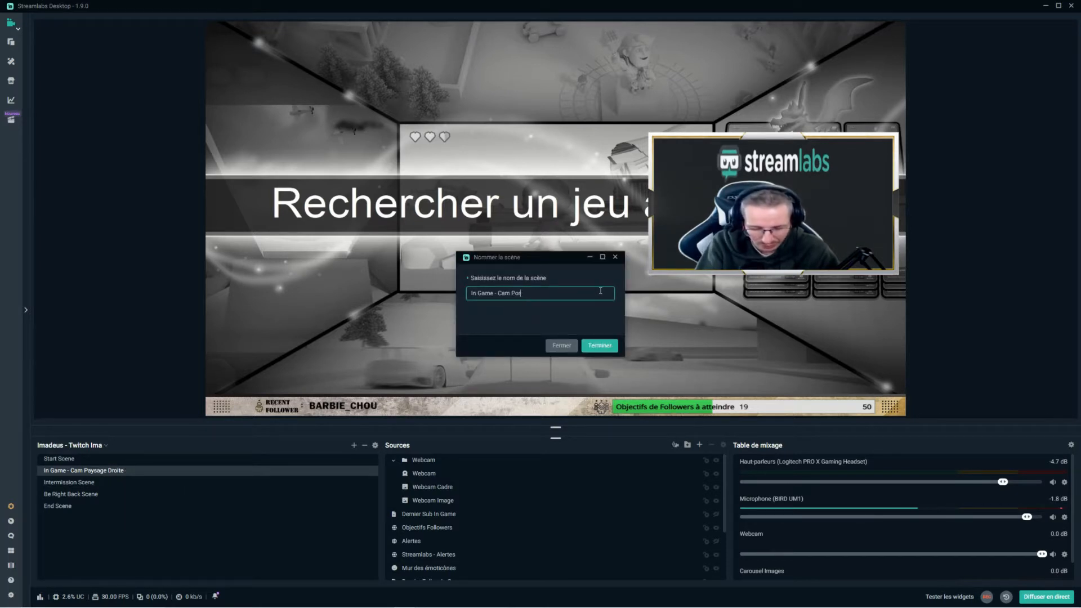
{"action": "type", "text": "trait Gauche"}
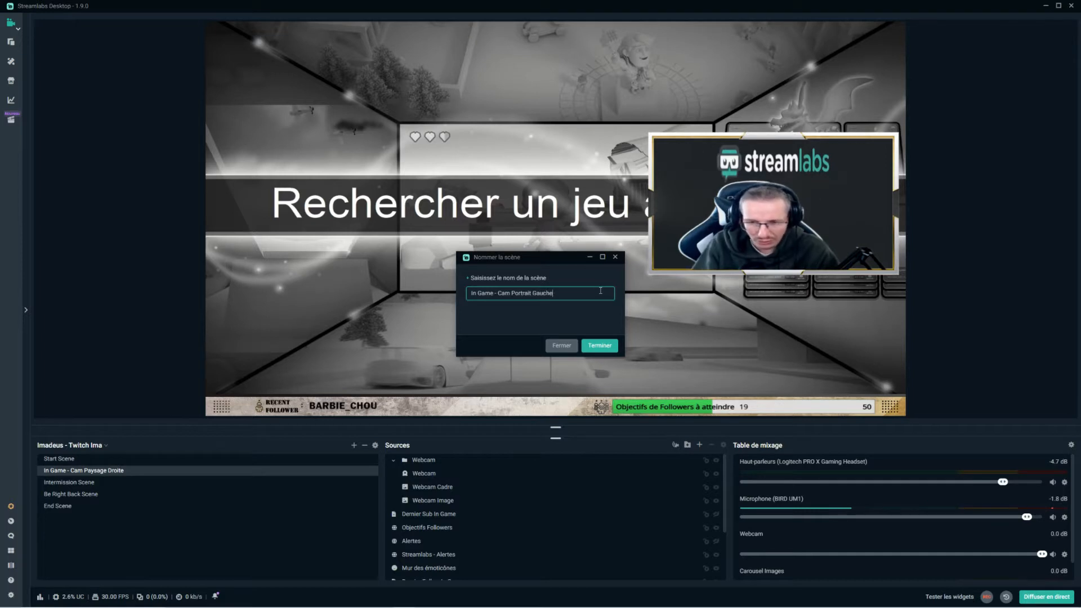
{"action": "left_click", "coordinate": [599, 345]}
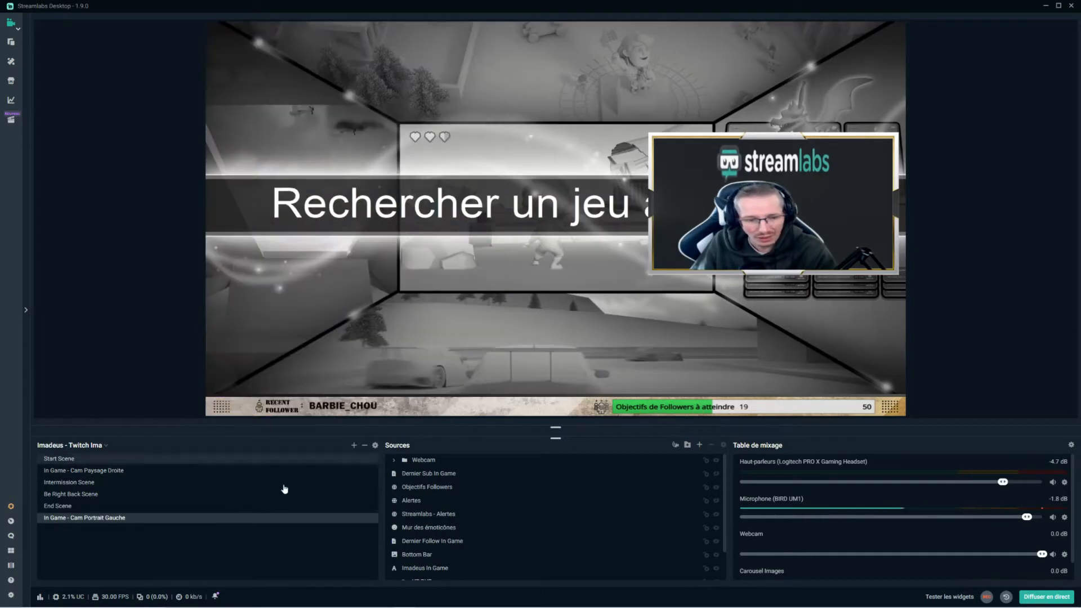
{"action": "left_click_drag", "start_coordinate": [147, 518], "coordinate": [150, 484]}
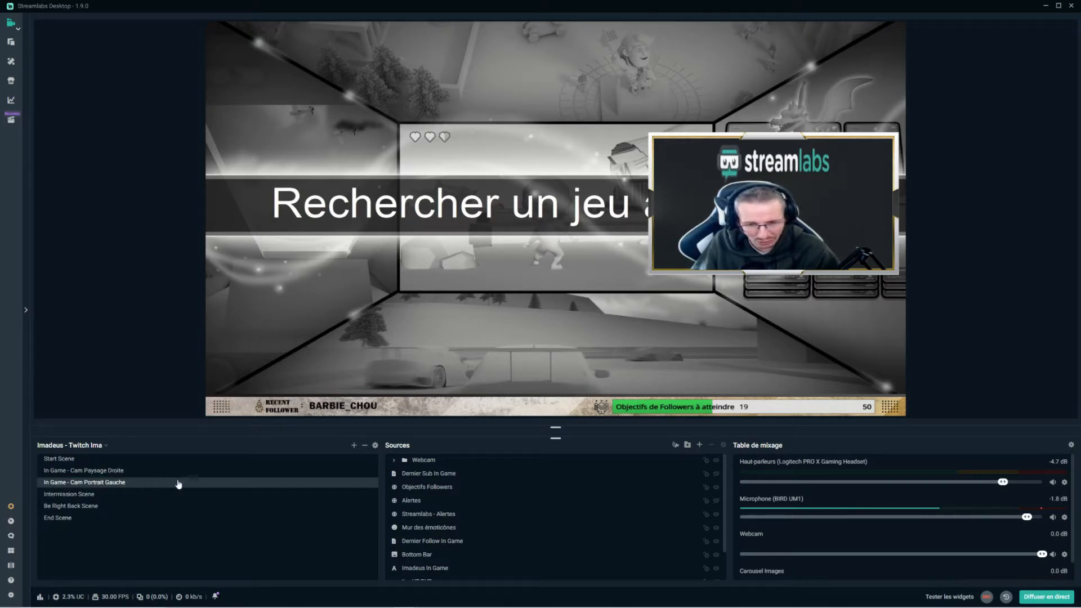
Move the Webcam group to the left side of the Cam Portrait Gauche scene and stretch it into a tall portrait shape
{"action": "left_click", "coordinate": [432, 462]}
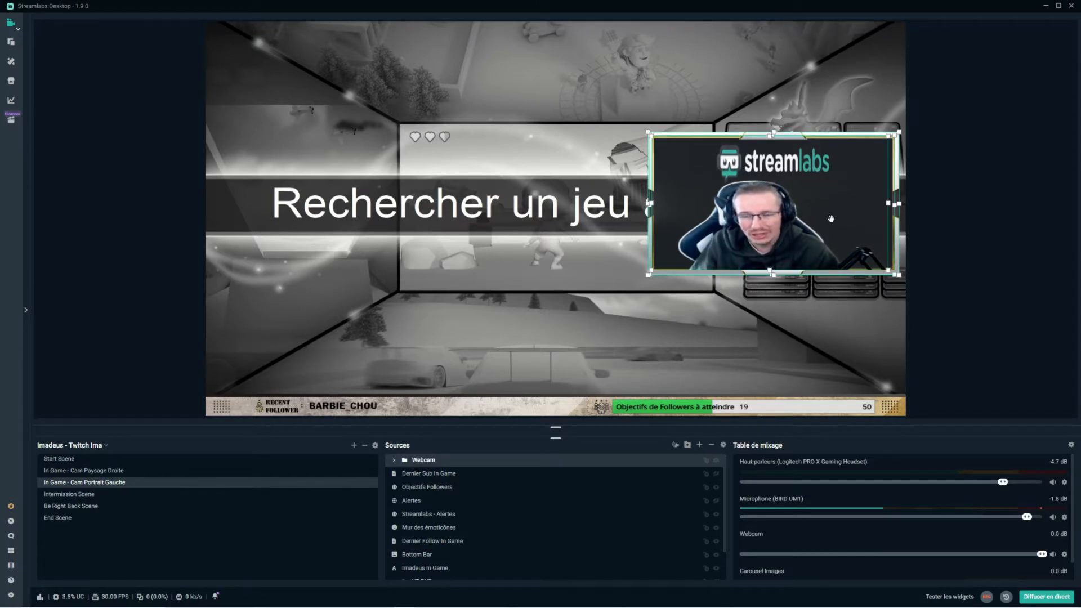
{"action": "left_click_drag", "start_coordinate": [830, 219], "coordinate": [399, 164]}
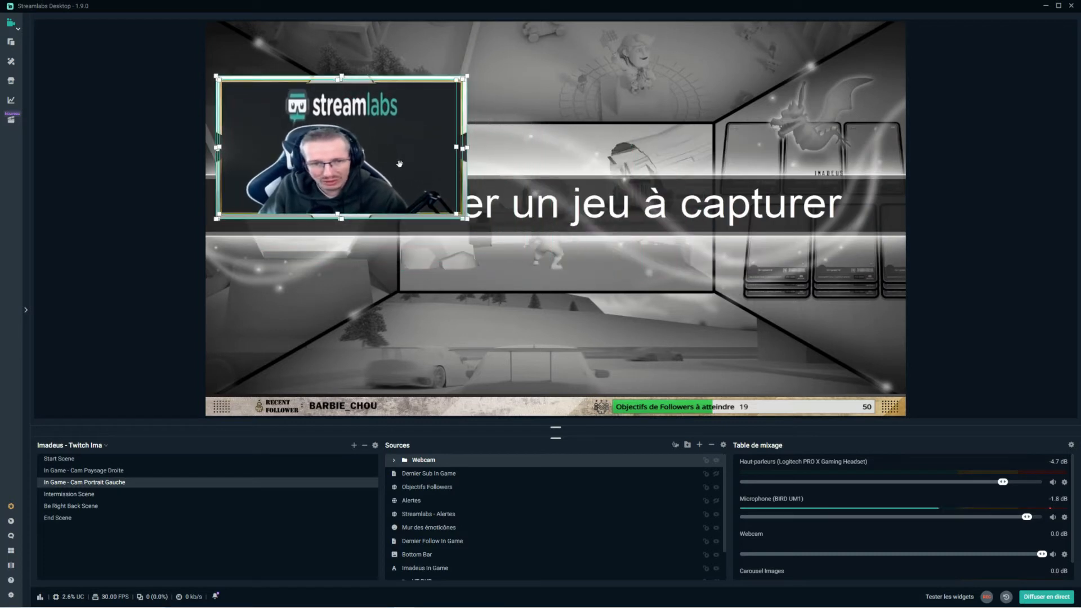
{"action": "left_click_drag", "start_coordinate": [465, 218], "coordinate": [446, 346]}
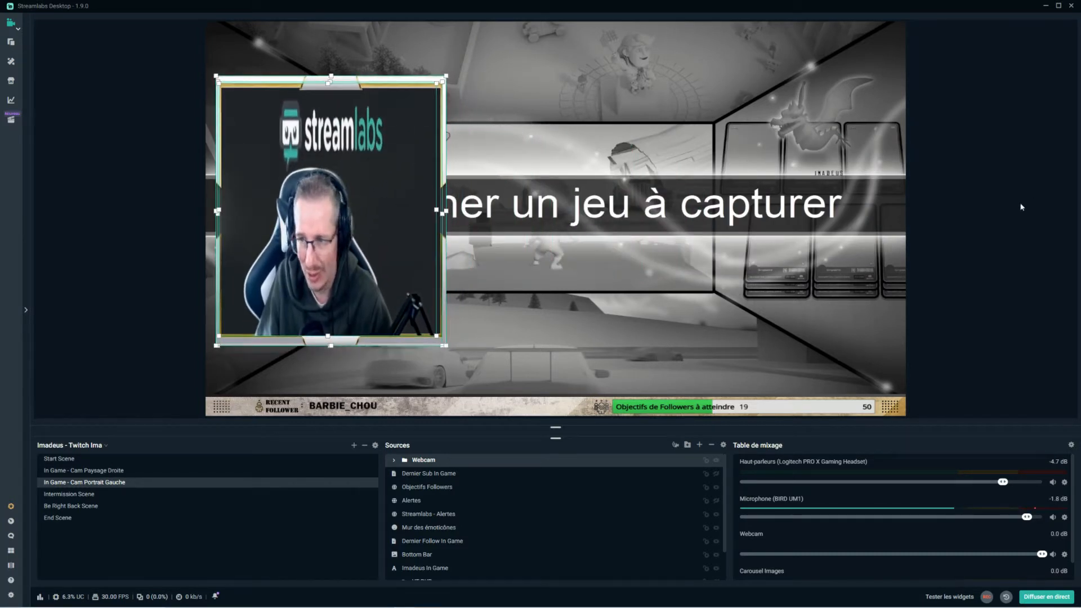
{"action": "left_click", "coordinate": [975, 206]}
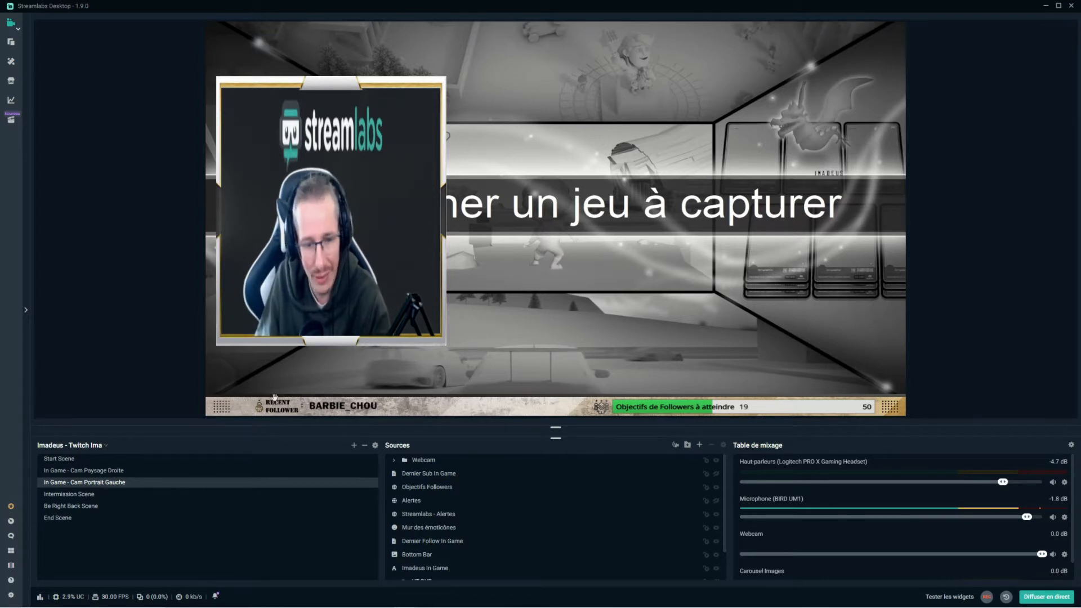
Duplicate the Cam Portrait Gauche scene as "In Game - Cam Zoom + Chat" and place the copy directly below it in the scene list
{"action": "right_click", "coordinate": [129, 483]}
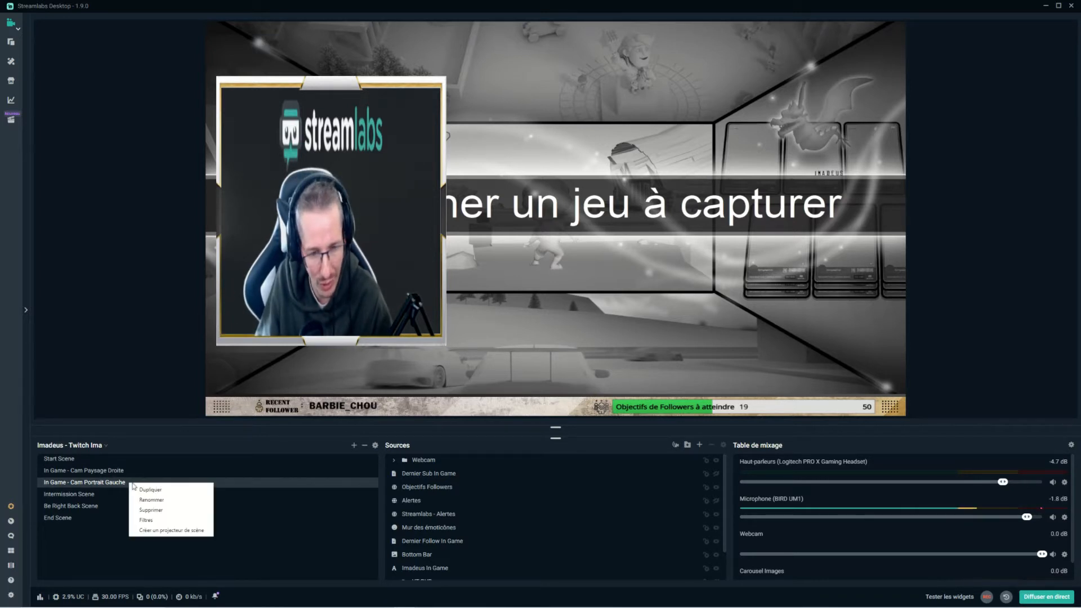
{"action": "left_click", "coordinate": [171, 491]}
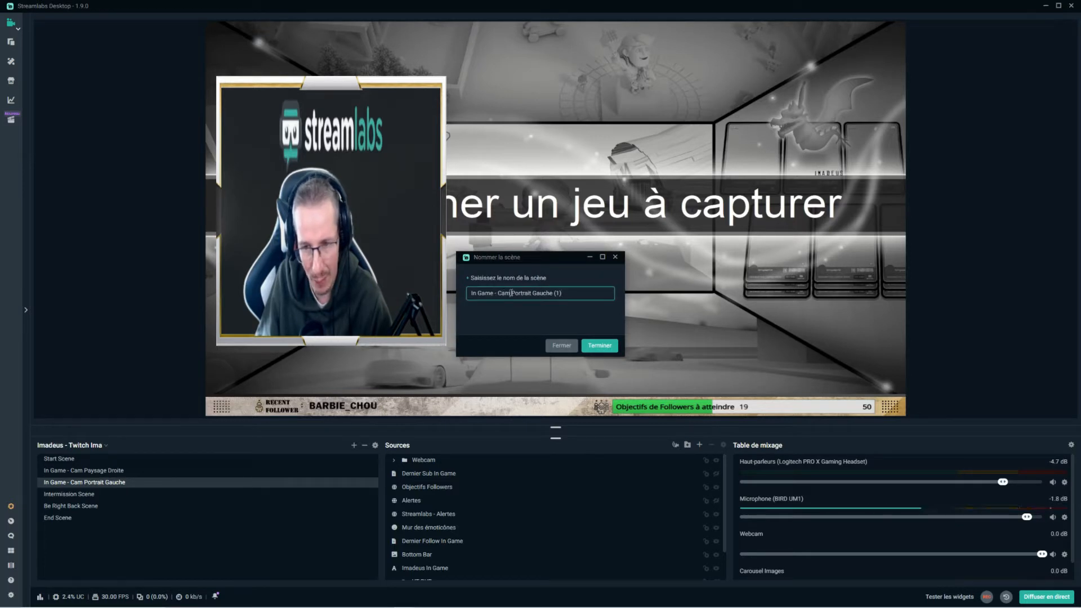
{"action": "left_click_drag", "start_coordinate": [510, 293], "coordinate": [611, 293]}
{"action": "key", "text": "BackSpace"}
{"action": "type", "text": "Zoom + Chat"}
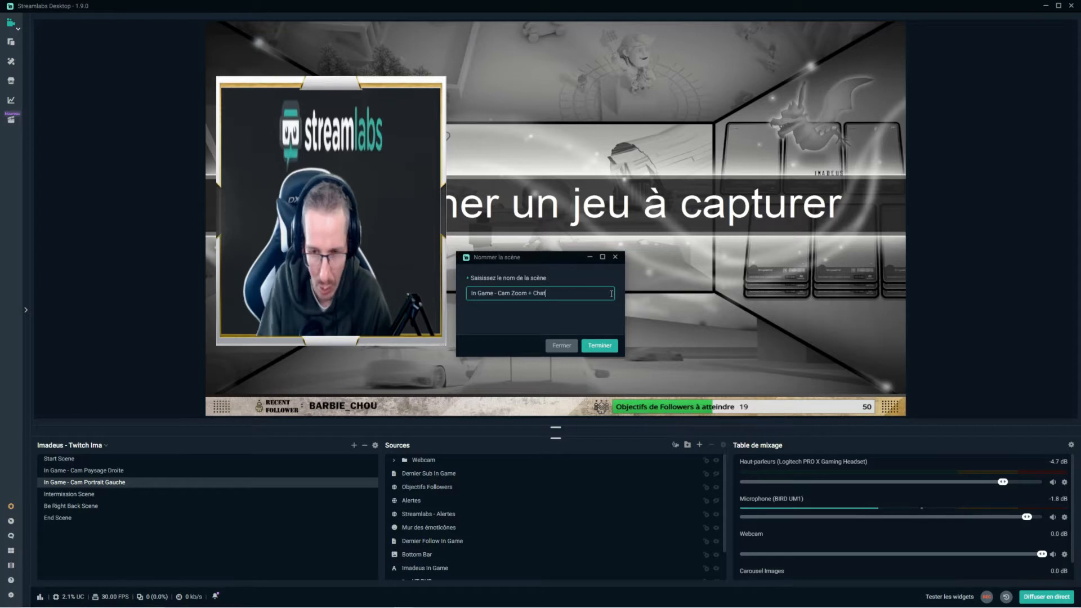
{"action": "left_click", "coordinate": [600, 345]}
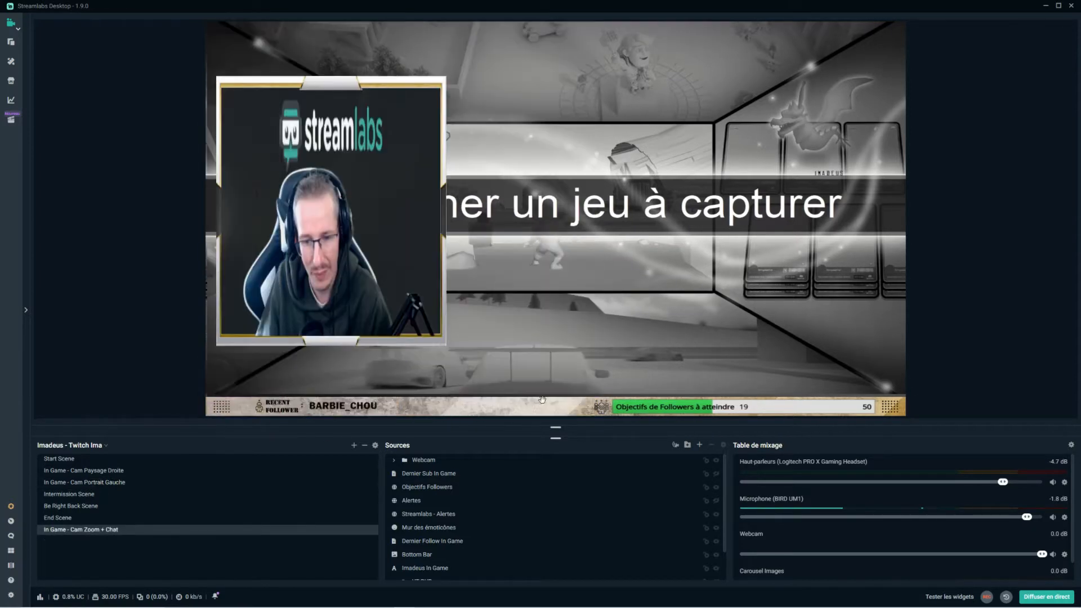
{"action": "left_click_drag", "start_coordinate": [140, 531], "coordinate": [149, 494]}
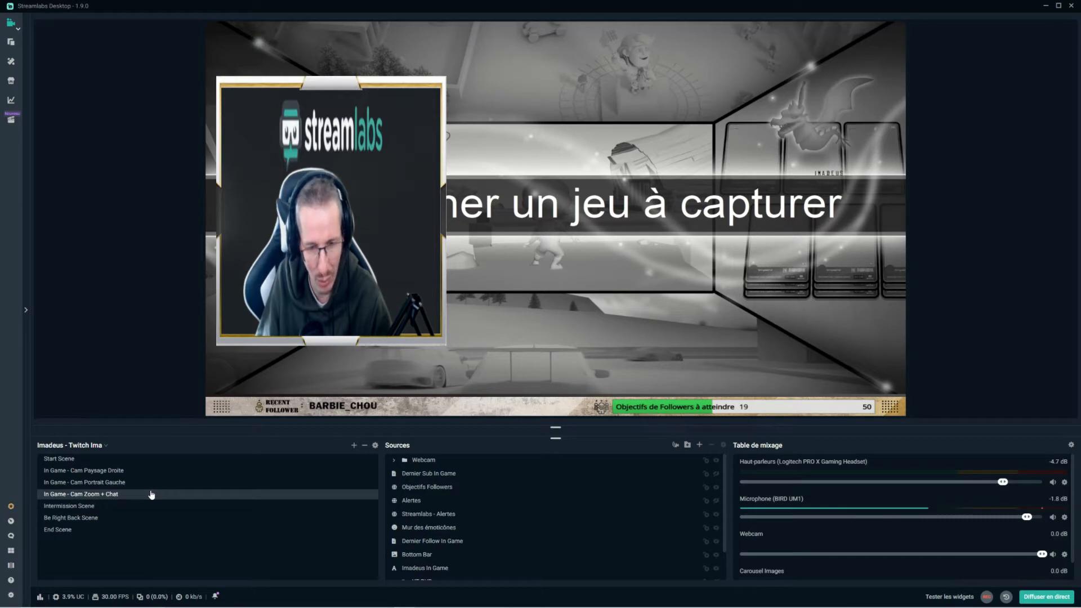
Widen the Webcam group in the Cam Zoom + Chat scene into a large landscape shape
{"action": "left_click", "coordinate": [426, 461]}
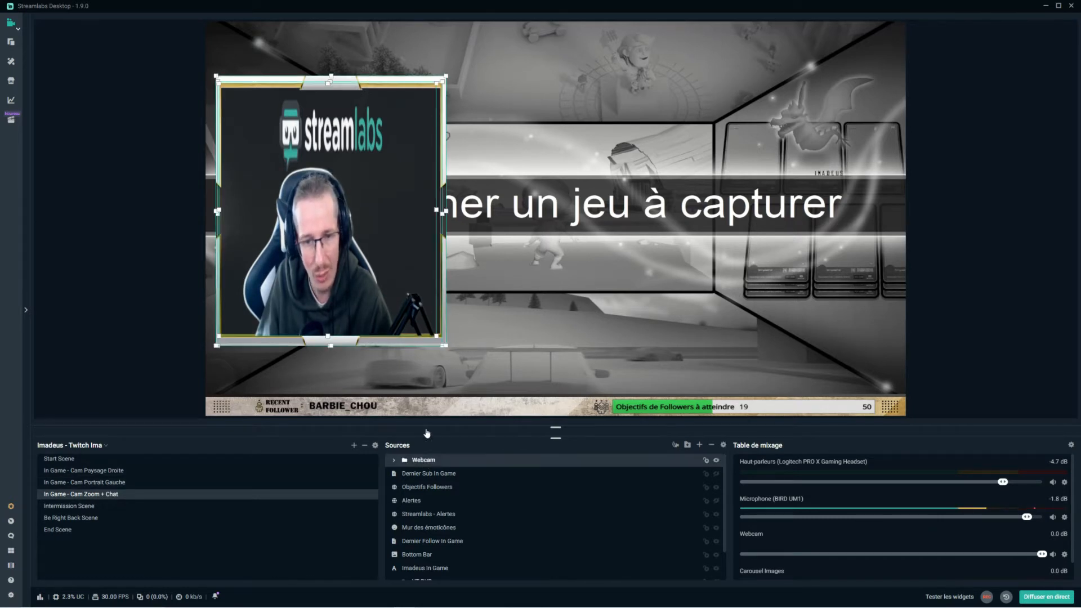
{"action": "left_click_drag", "start_coordinate": [445, 211], "coordinate": [556, 210]}
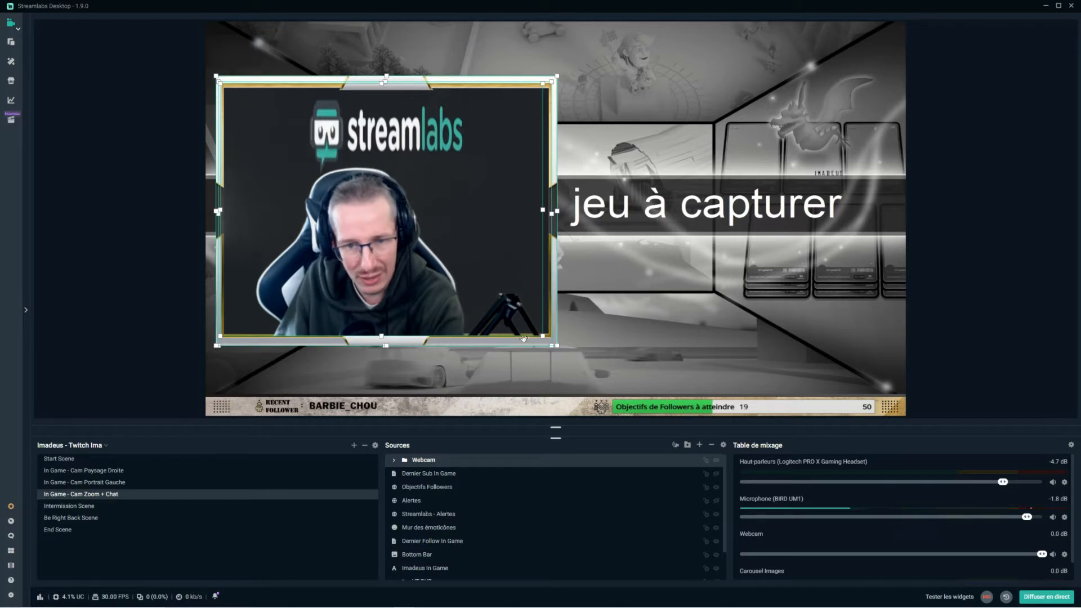
Copy the "Chat de discussion" group from the Intermission Scene and paste it as a reference into the Cam Zoom + Chat scene
{"action": "left_click", "coordinate": [114, 505]}
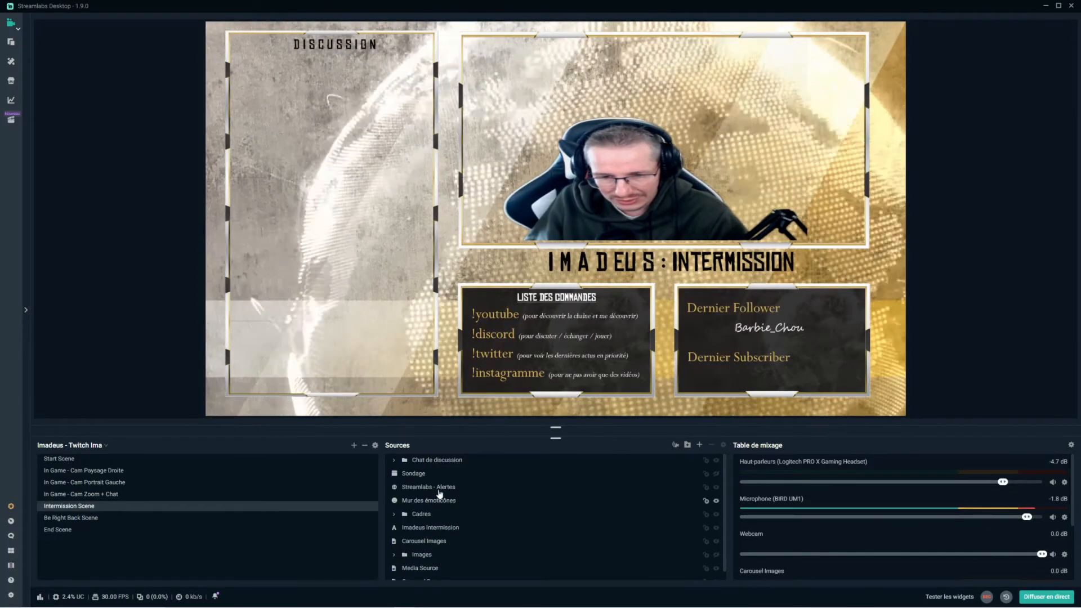
{"action": "left_click", "coordinate": [443, 460]}
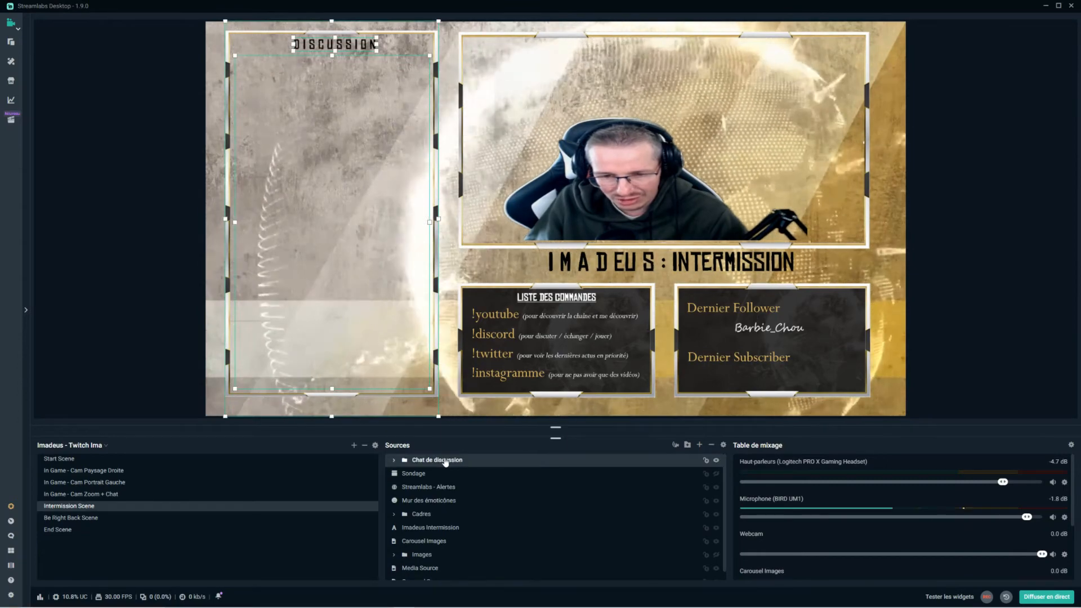
{"action": "right_click", "coordinate": [443, 459]}
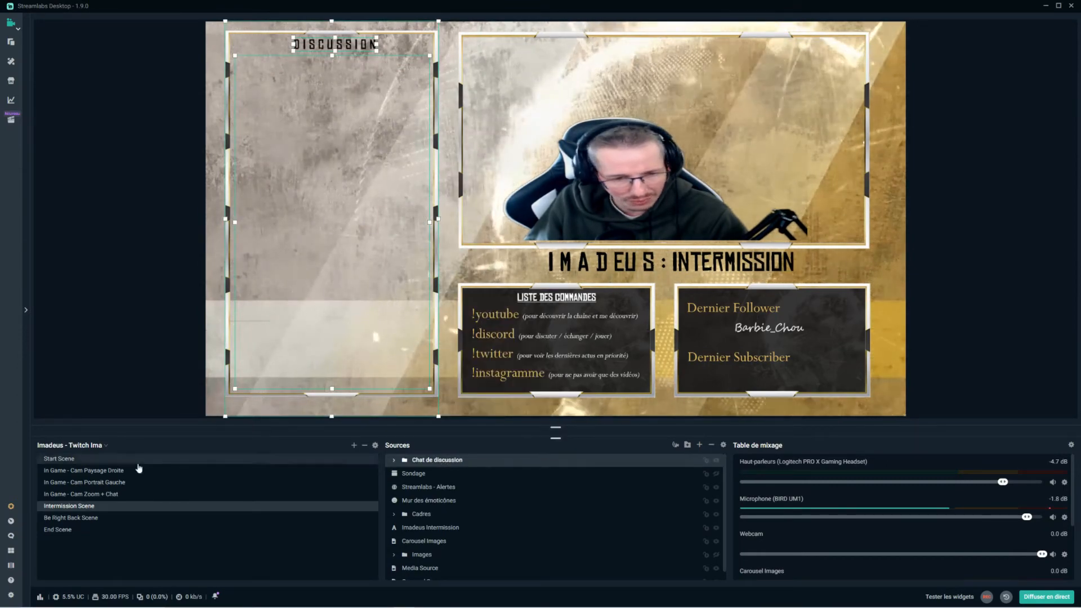
{"action": "left_click", "coordinate": [106, 494]}
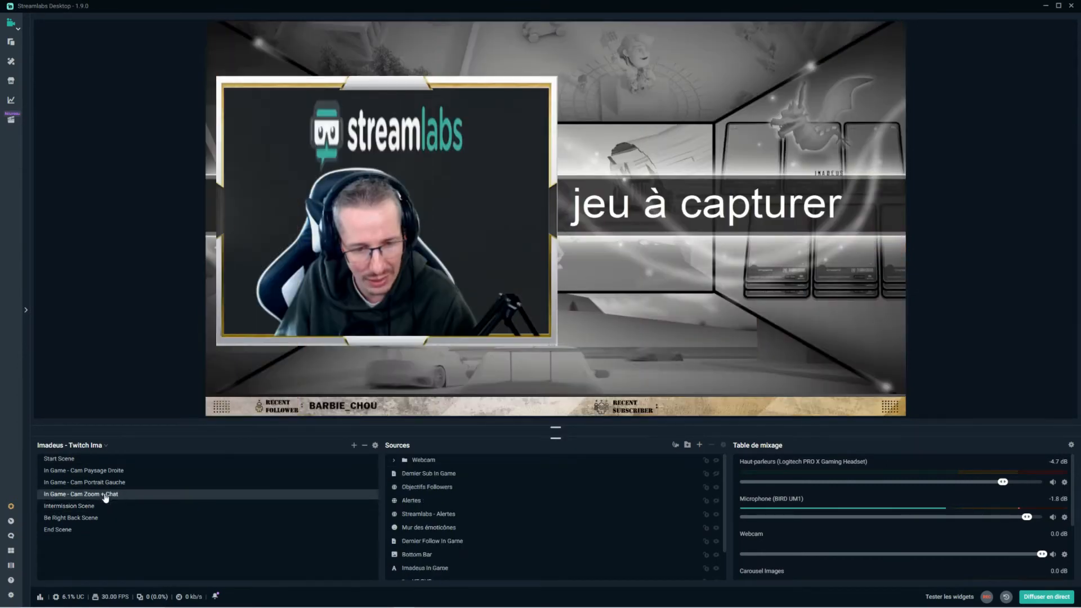
{"action": "right_click", "coordinate": [514, 474]}
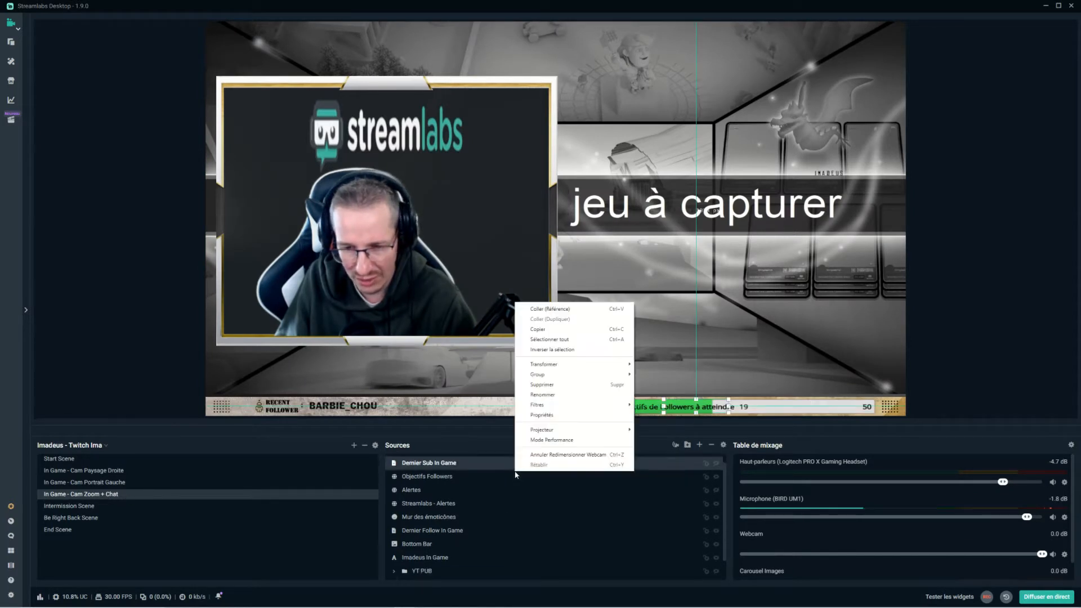
{"action": "left_click", "coordinate": [554, 310]}
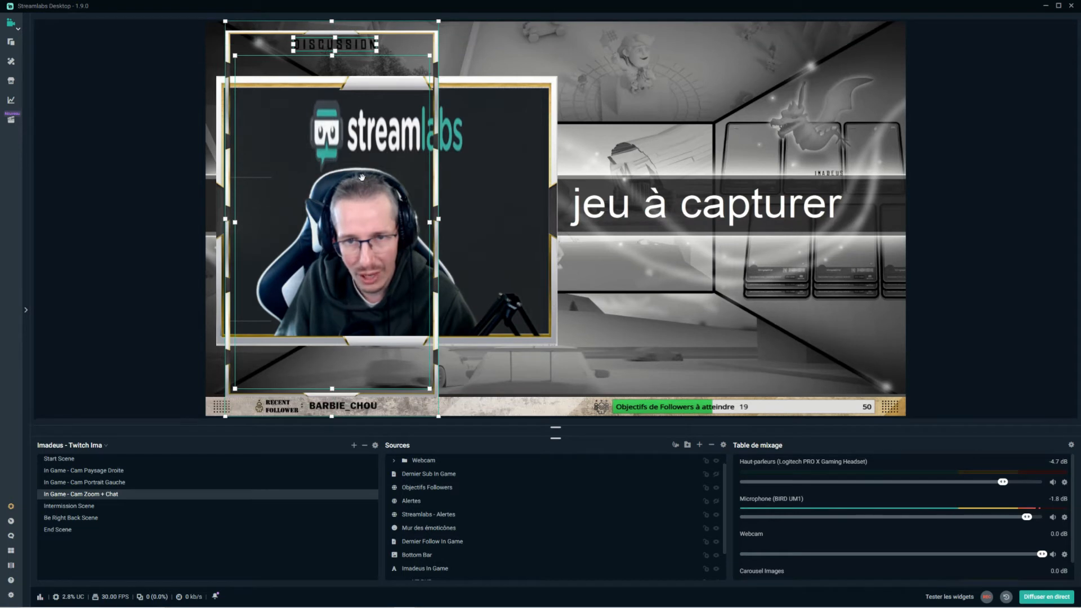
Place the chat group to the right of the webcam, match its height to the webcam frame, and widen it to fill the remaining space
{"action": "left_click_drag", "start_coordinate": [362, 177], "coordinate": [708, 192]}
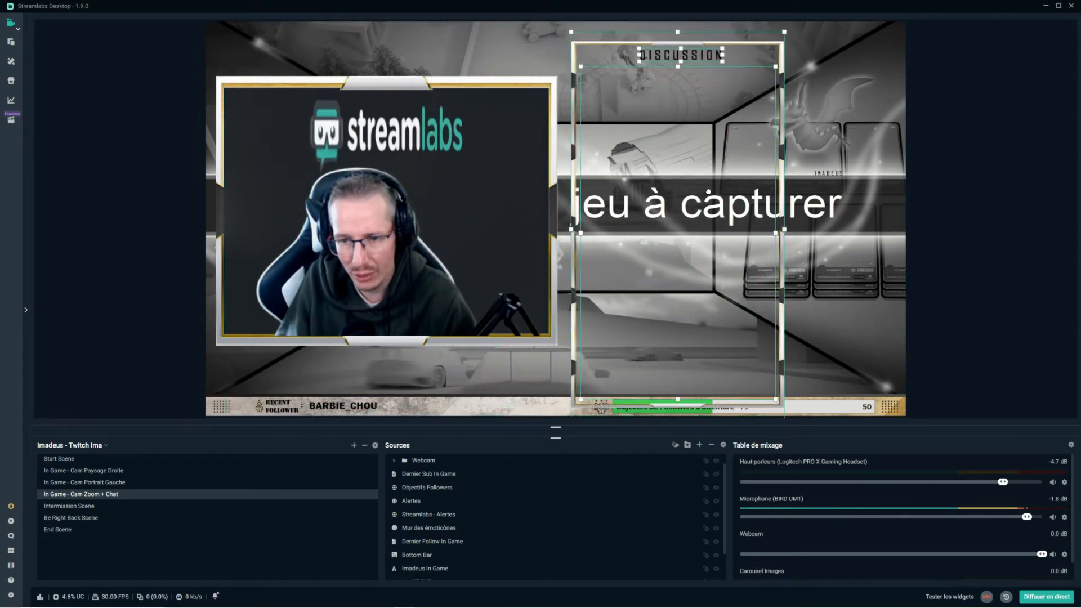
{"action": "left_click_drag", "start_coordinate": [709, 84], "coordinate": [701, 122]}
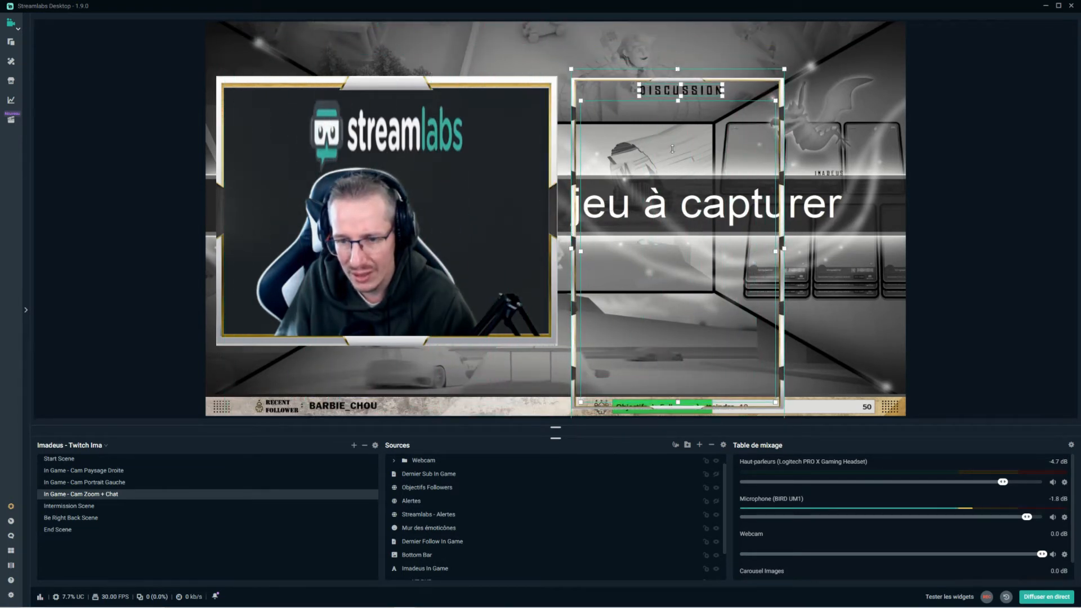
{"action": "left_click_drag", "start_coordinate": [677, 402], "coordinate": [678, 357]}
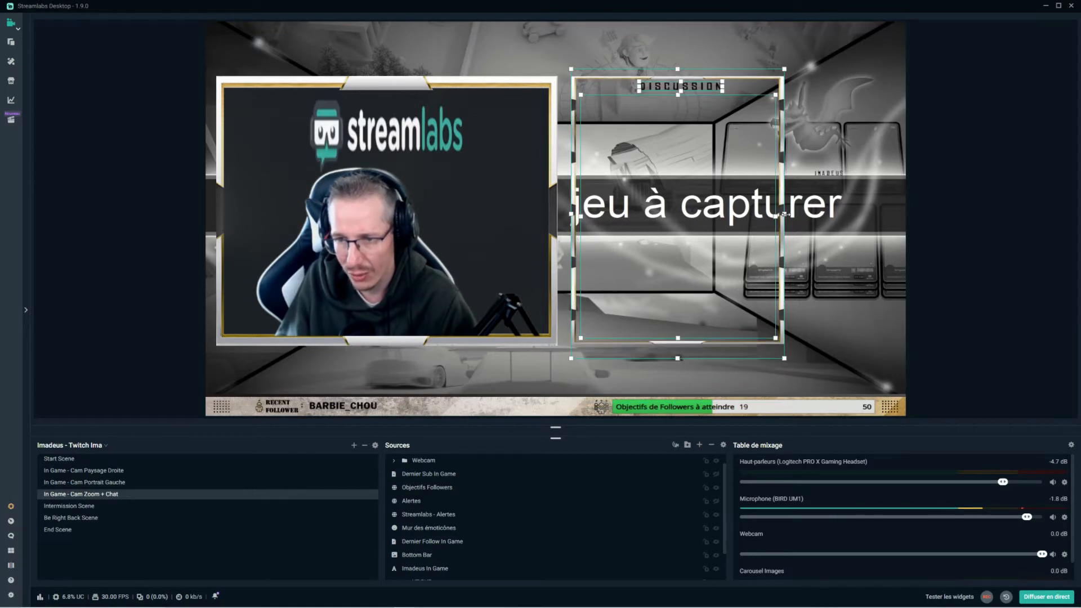
{"action": "left_click_drag", "start_coordinate": [784, 214], "coordinate": [886, 214]}
{"action": "left_click", "coordinate": [948, 183]}
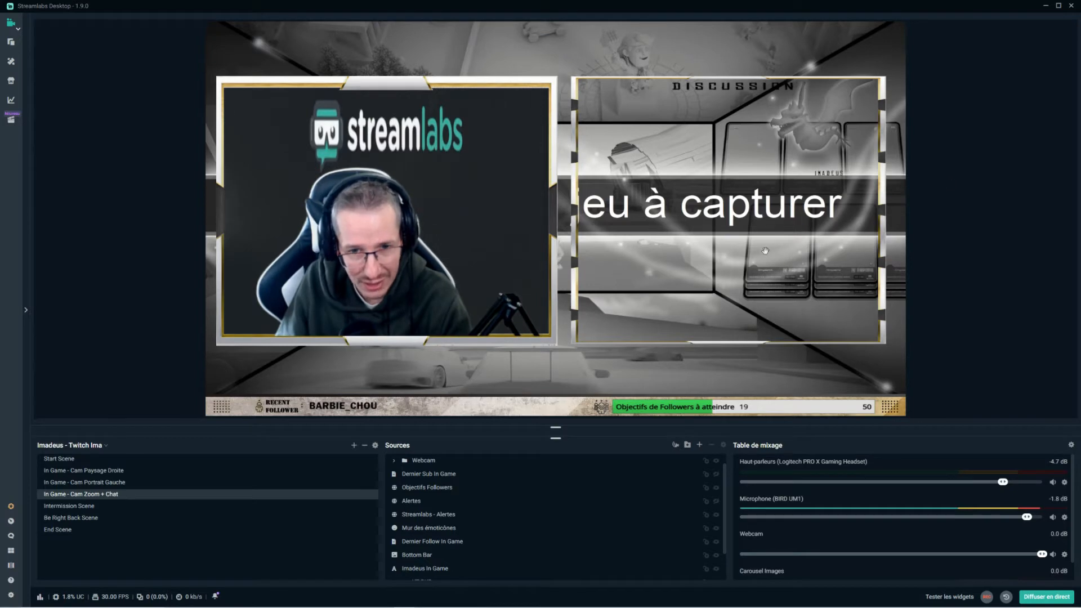
Switch through the Start Scene and the three In Game scenes to preview their layouts and the current transition
{"action": "left_click", "coordinate": [167, 463]}
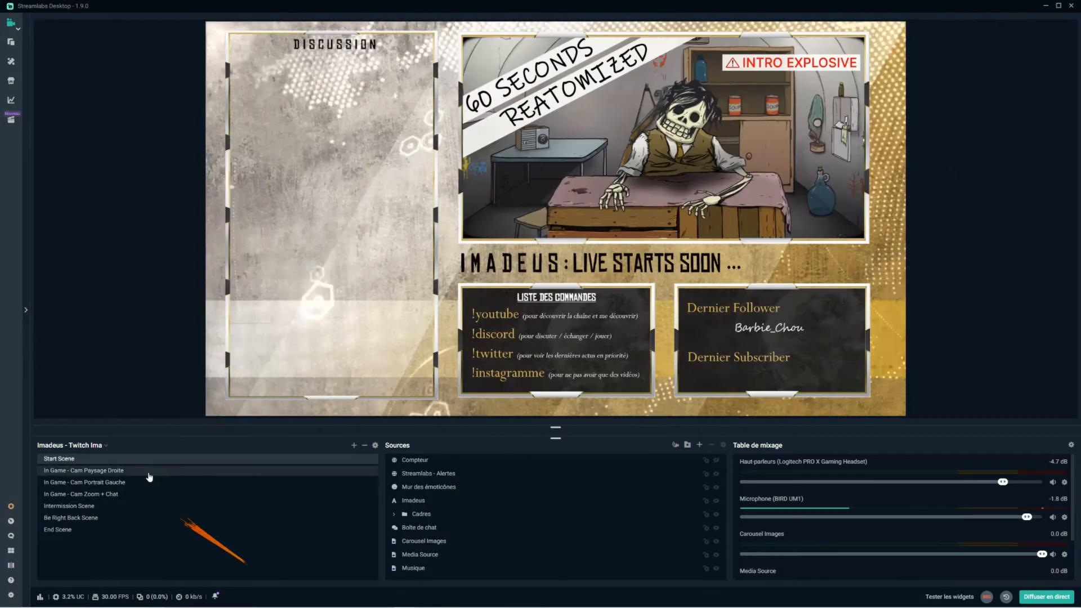
{"action": "left_click", "coordinate": [150, 472]}
{"action": "left_click", "coordinate": [144, 483]}
{"action": "left_click", "coordinate": [138, 494]}
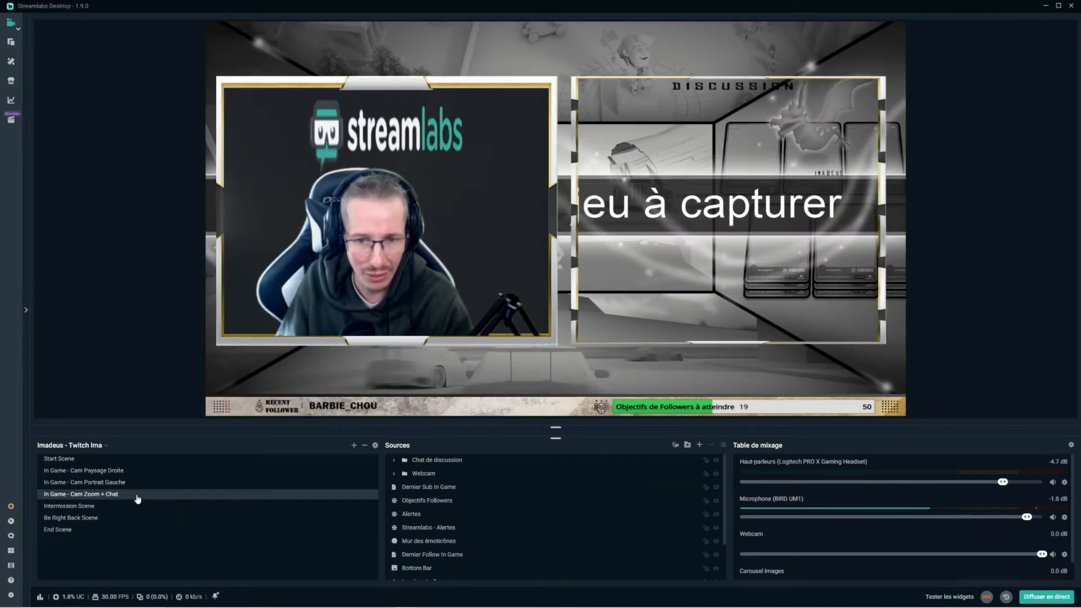
{"action": "left_click", "coordinate": [129, 473]}
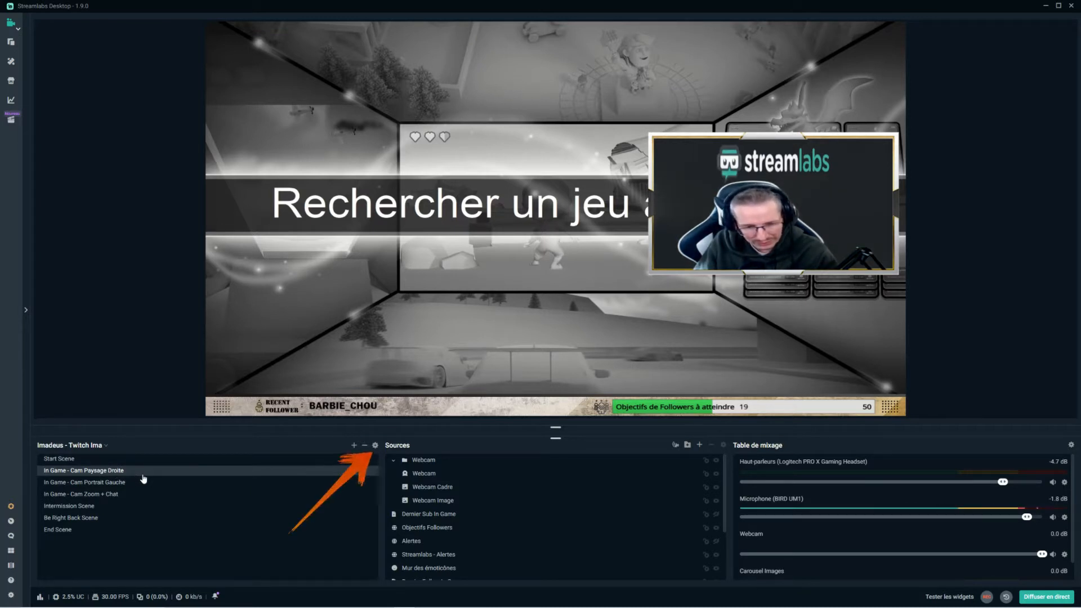
Add a scene transition named "Camera" with the type Mouvement
{"action": "left_click", "coordinate": [375, 445]}
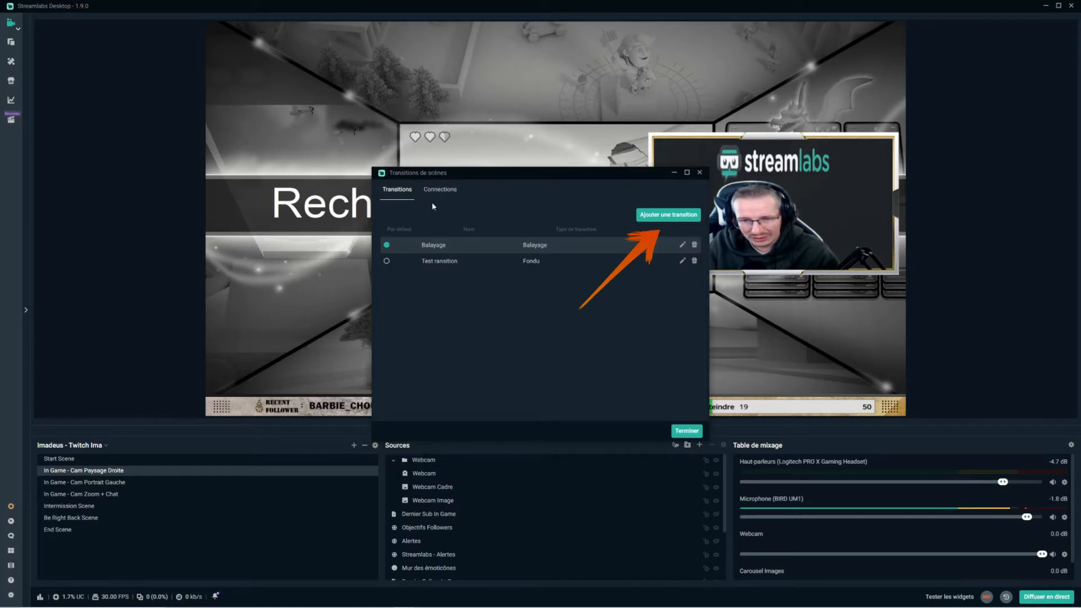
{"action": "left_click", "coordinate": [663, 217]}
{"action": "left_click", "coordinate": [575, 209]}
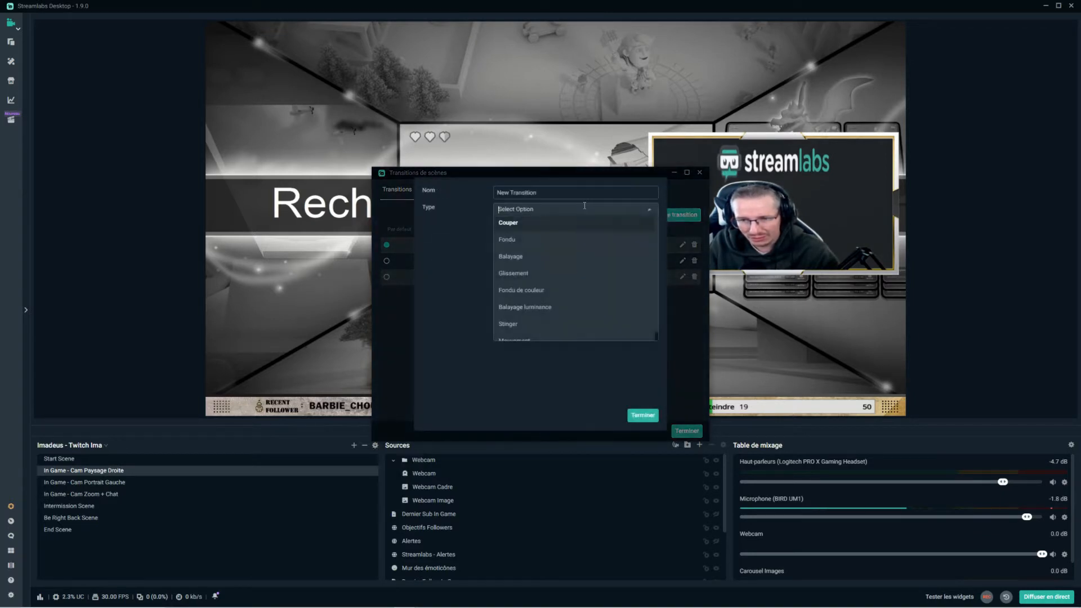
{"action": "left_click", "coordinate": [565, 330]}
{"action": "left_click_drag", "start_coordinate": [533, 187], "coordinate": [470, 188]}
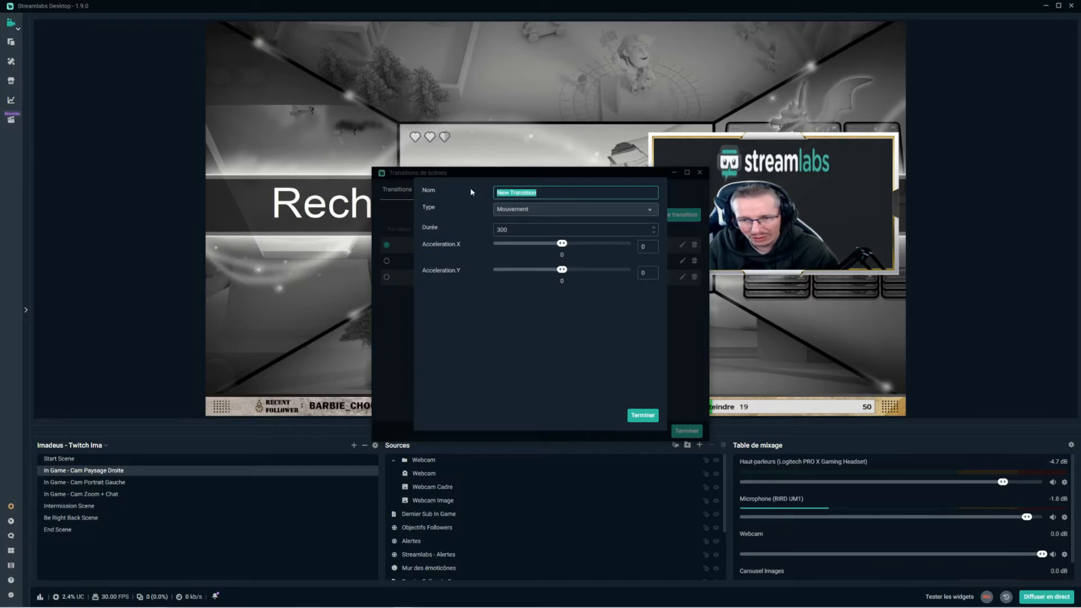
{"action": "type", "text": "Camera"}
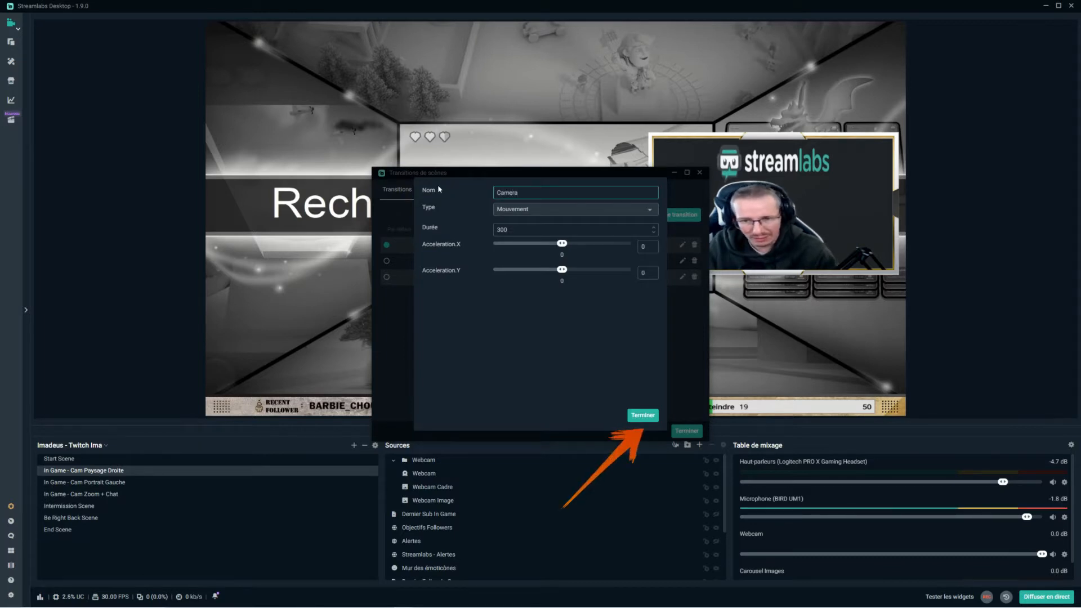
{"action": "left_click", "coordinate": [639, 415]}
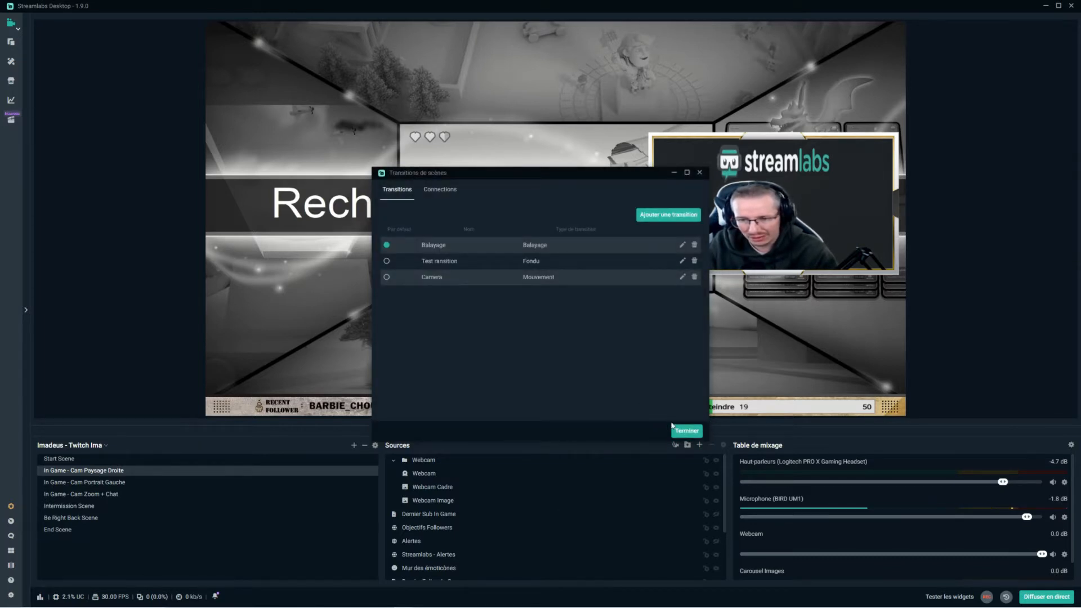
Make the Camera transition the default and test it by switching between the three In Game scenes
{"action": "left_click", "coordinate": [386, 277]}
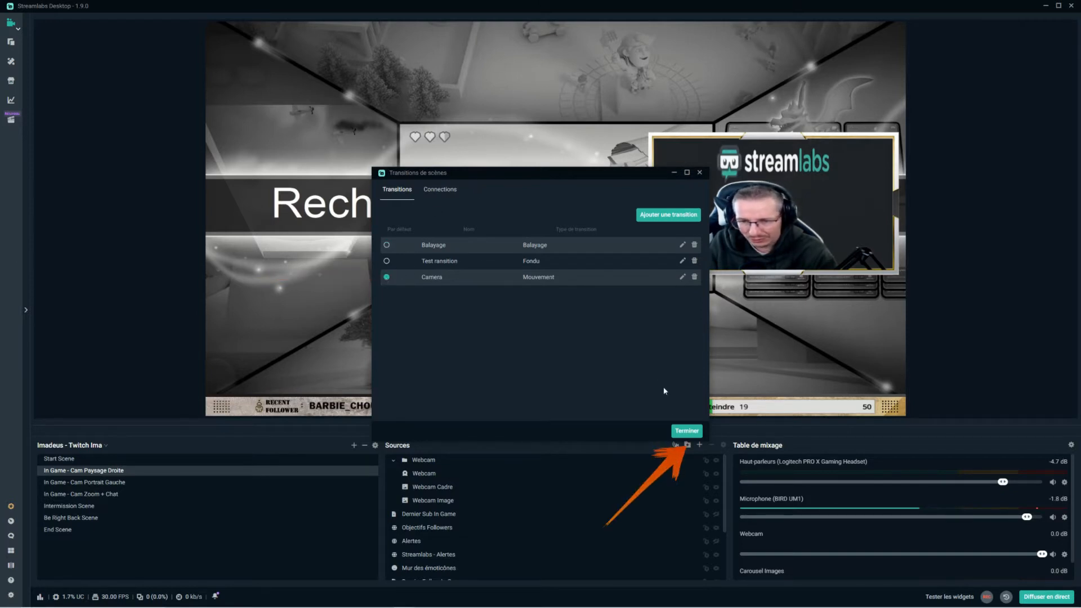
{"action": "left_click", "coordinate": [686, 431]}
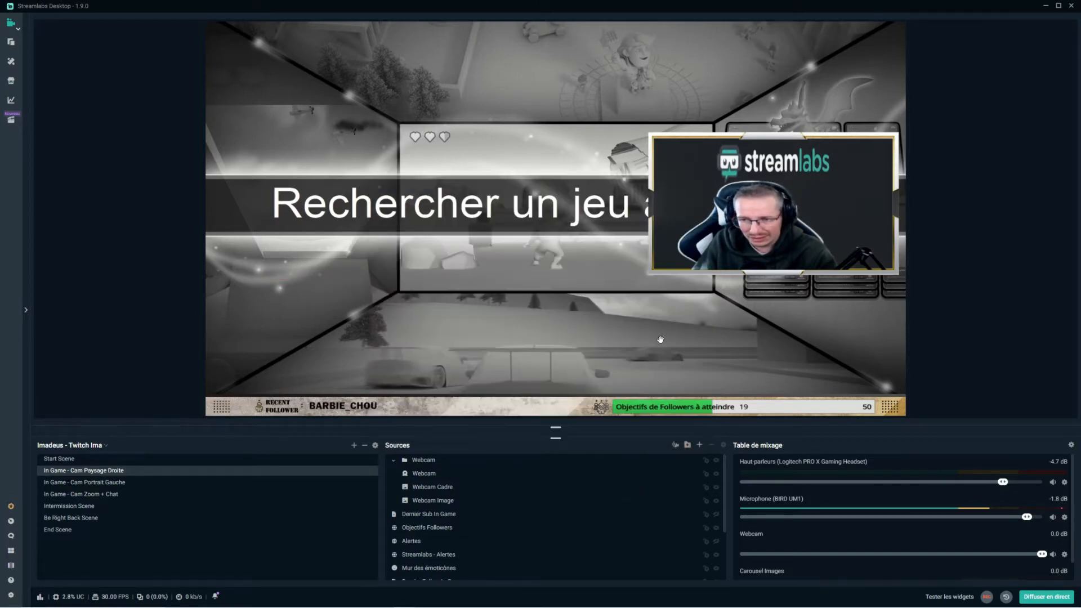
{"action": "left_click", "coordinate": [106, 483]}
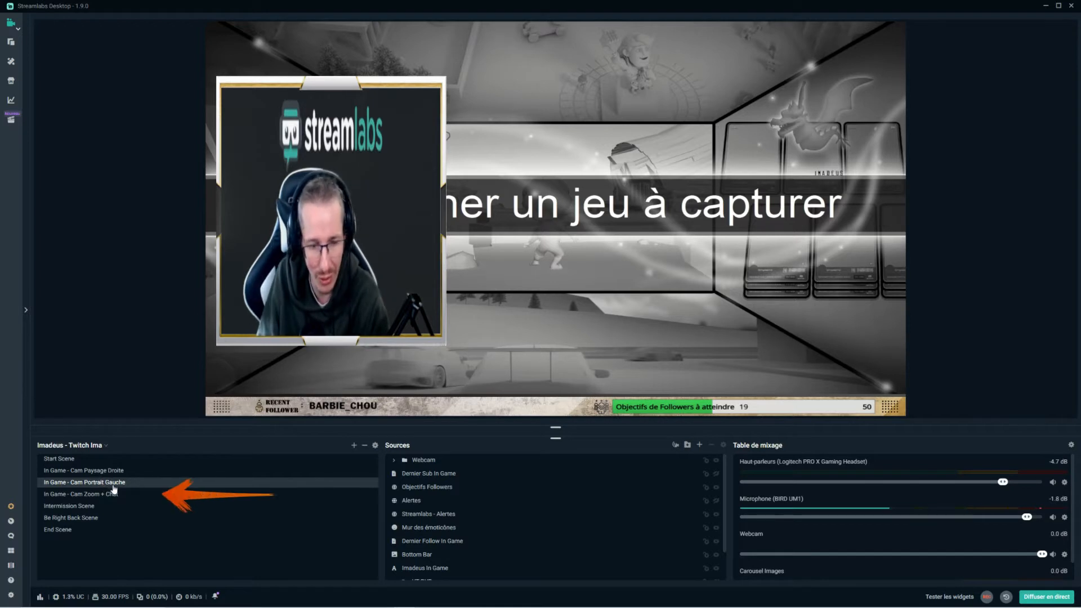
{"action": "left_click", "coordinate": [109, 498]}
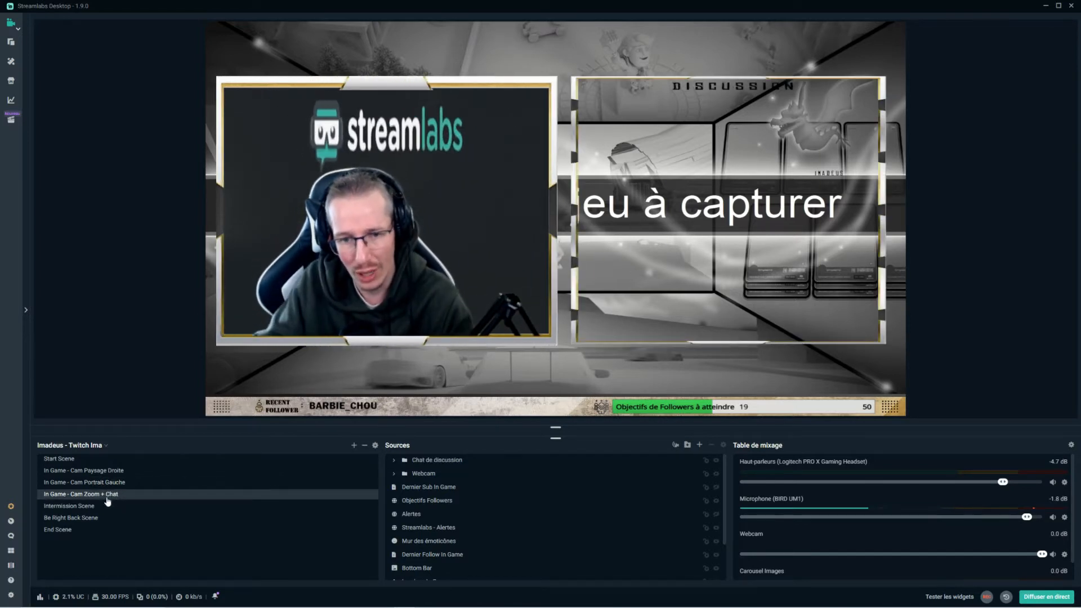
{"action": "left_click", "coordinate": [116, 471]}
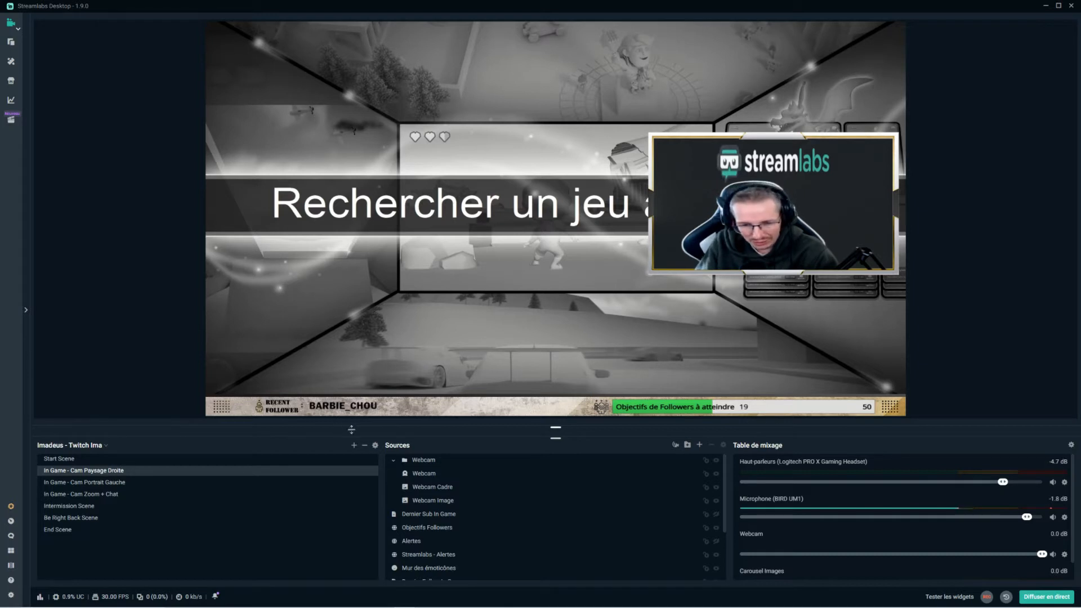
Make Balayage the default transition again and test it between the Start Scene and Cam Paysage Droite
{"action": "left_click", "coordinate": [374, 445]}
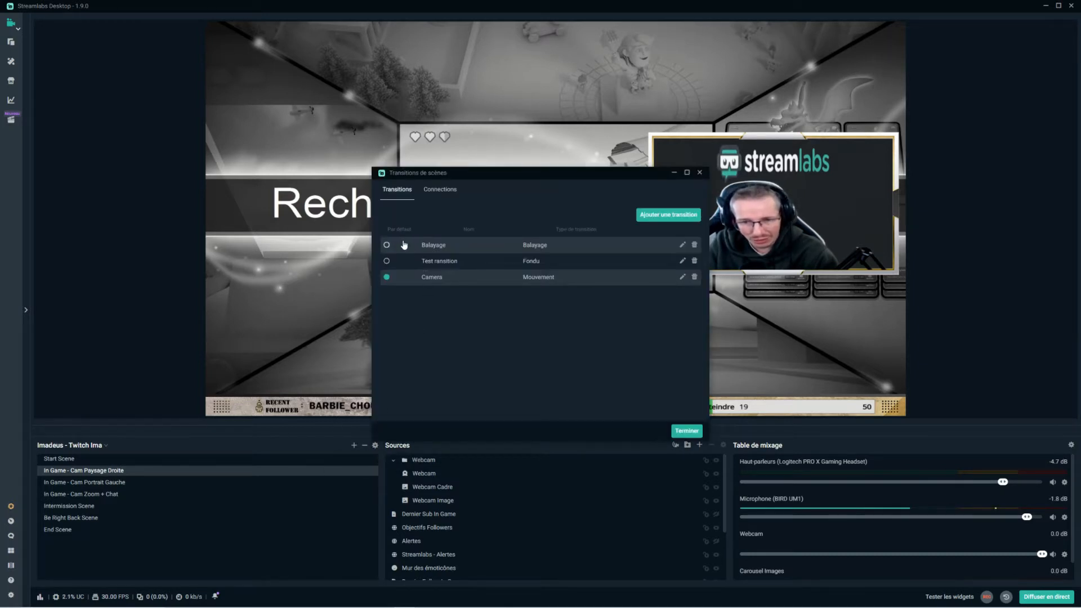
{"action": "left_click", "coordinate": [388, 246]}
{"action": "left_click", "coordinate": [687, 431]}
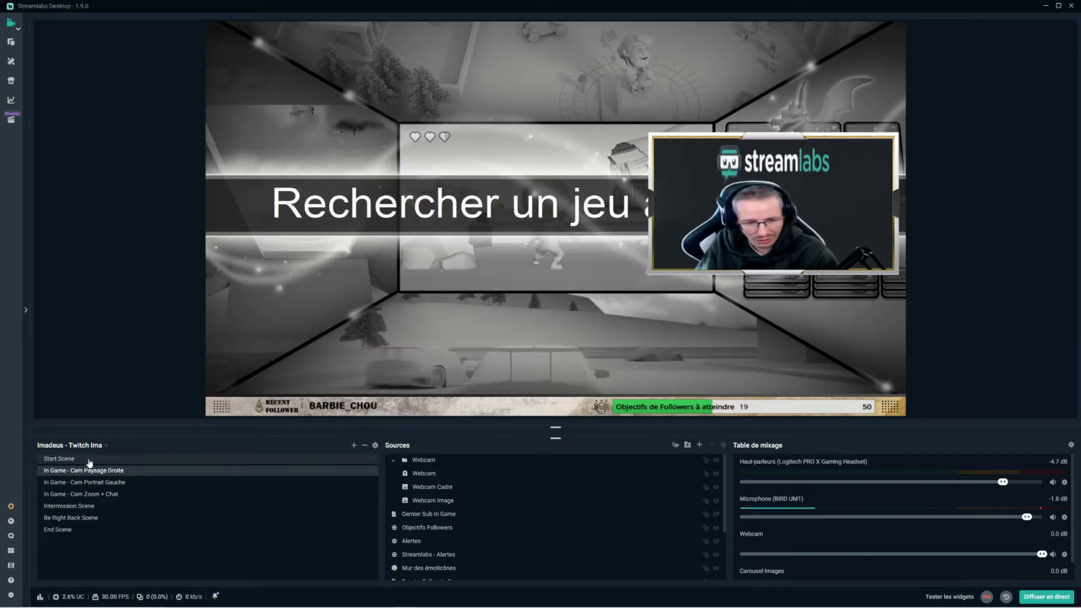
{"action": "left_click", "coordinate": [93, 461]}
{"action": "left_click", "coordinate": [93, 470]}
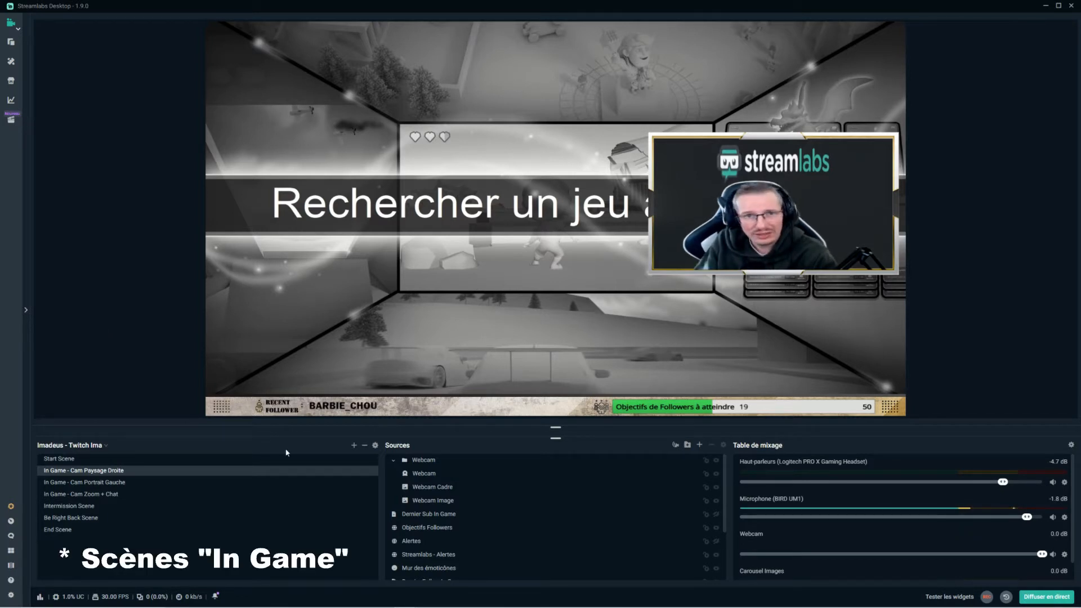
Add a transition connection from "In Game - Cam Paysage Droite" to "In Game - Cam Portrait Gauche" using the Camera transition
{"action": "left_click", "coordinate": [376, 445]}
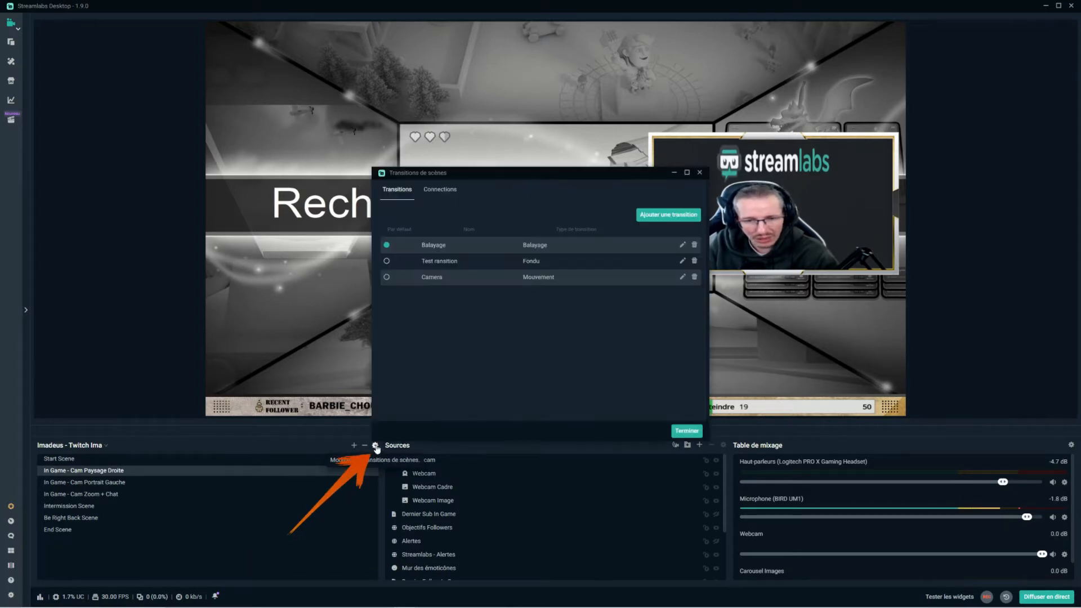
{"action": "left_click", "coordinate": [447, 191]}
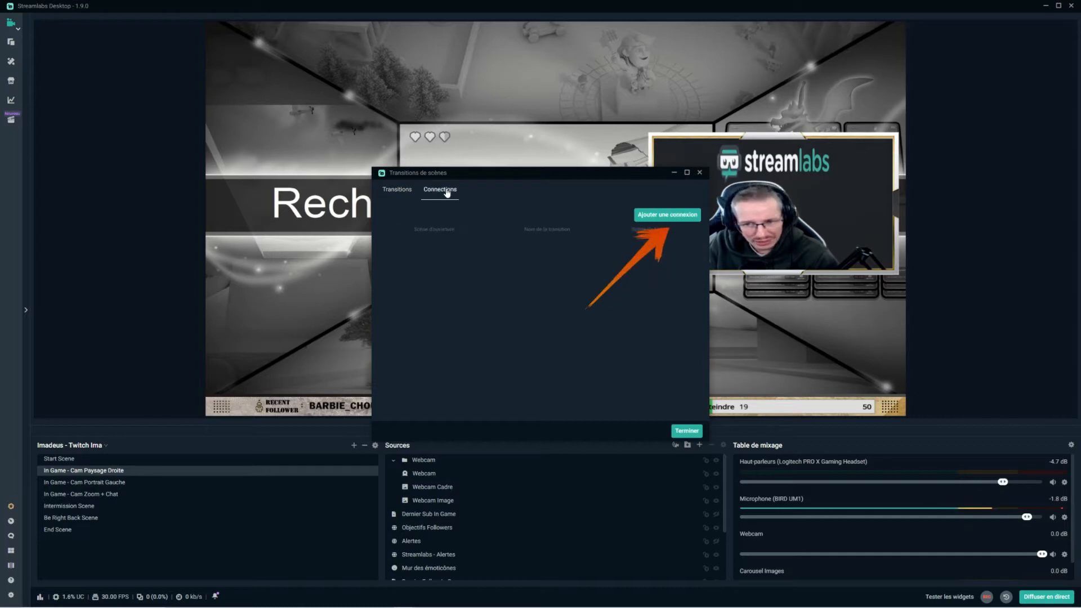
{"action": "left_click", "coordinate": [657, 217]}
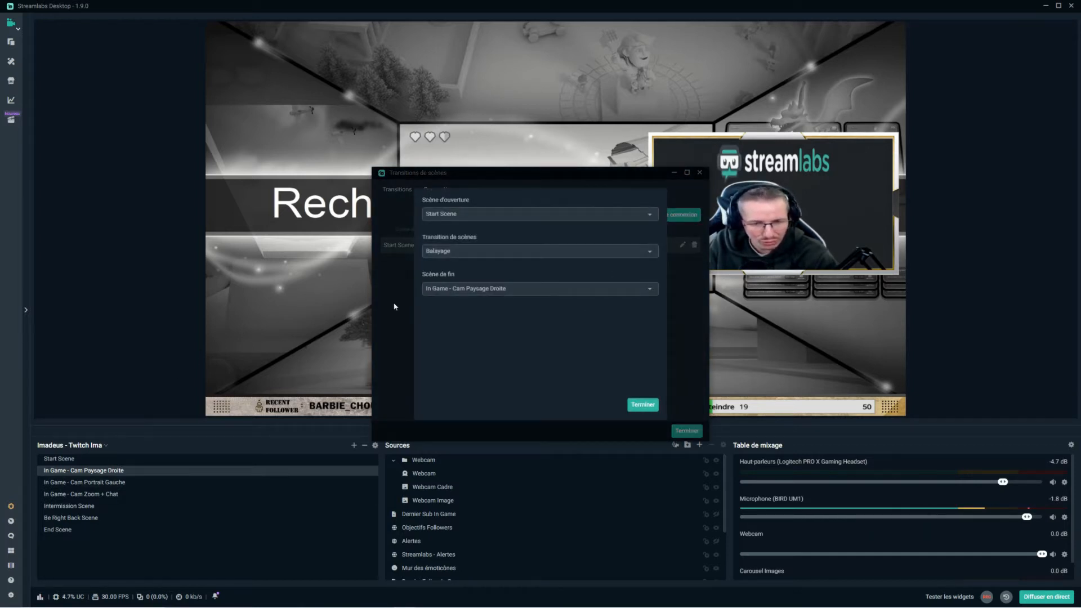
{"action": "left_click", "coordinate": [450, 217]}
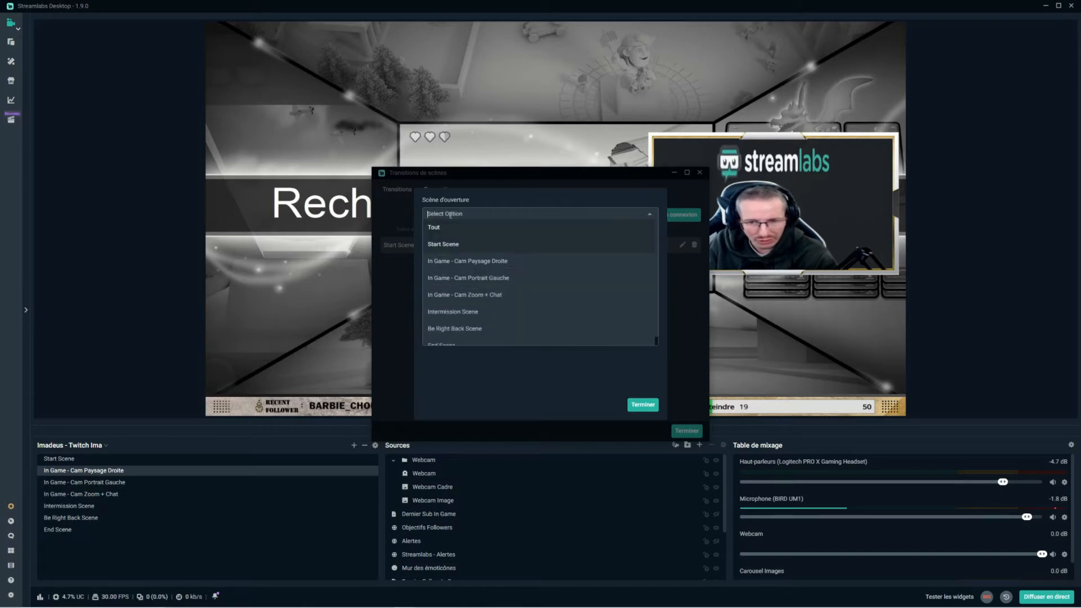
{"action": "left_click", "coordinate": [469, 258]}
{"action": "left_click", "coordinate": [470, 289]}
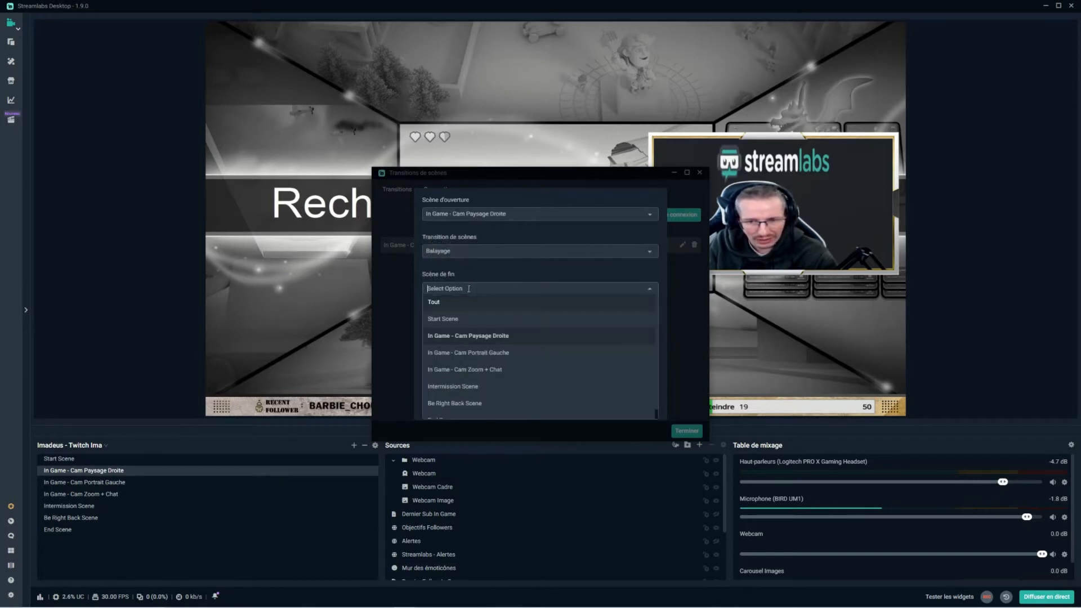
{"action": "left_click", "coordinate": [501, 353]}
{"action": "left_click", "coordinate": [472, 254]}
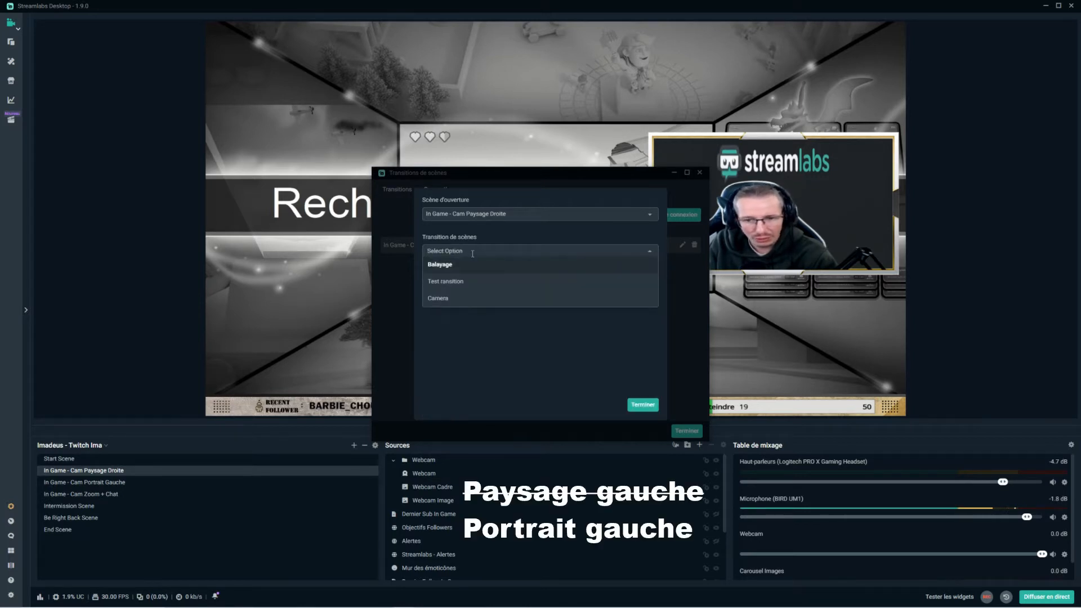
{"action": "left_click", "coordinate": [450, 299]}
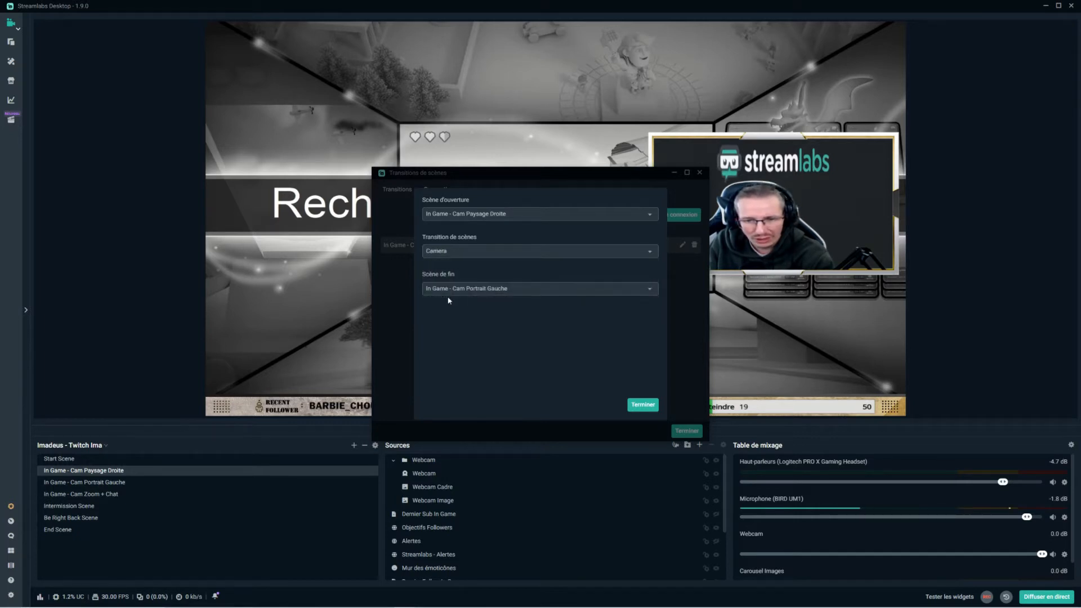
Save the new connection and test it by switching from Cam Paysage Droite to Cam Portrait Gauche, Cam Zoom + Chat and back
{"action": "left_click", "coordinate": [643, 404]}
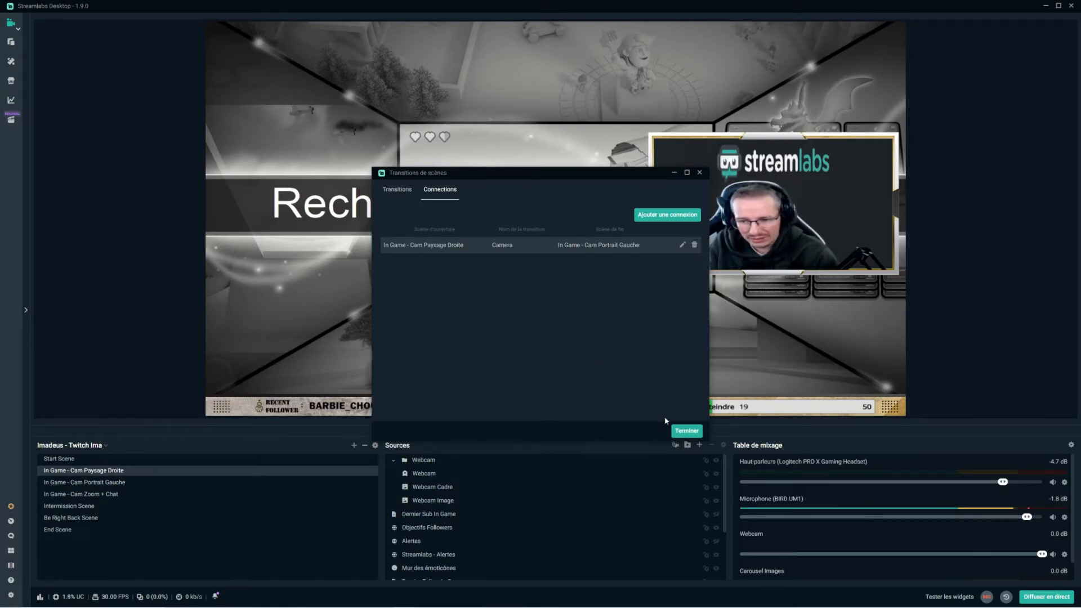
{"action": "left_click", "coordinate": [686, 431]}
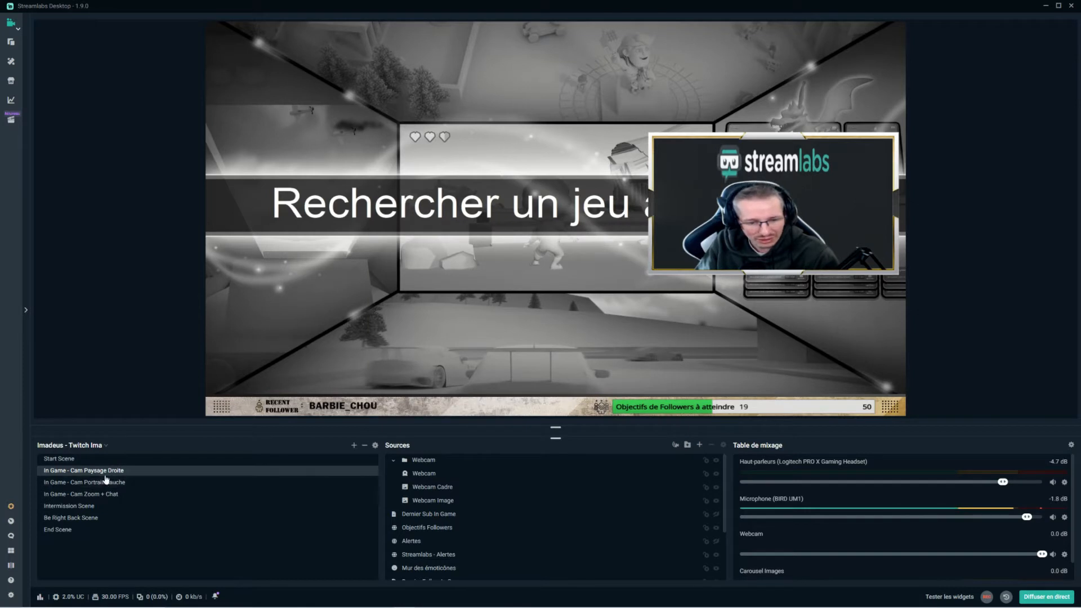
{"action": "left_click", "coordinate": [124, 482]}
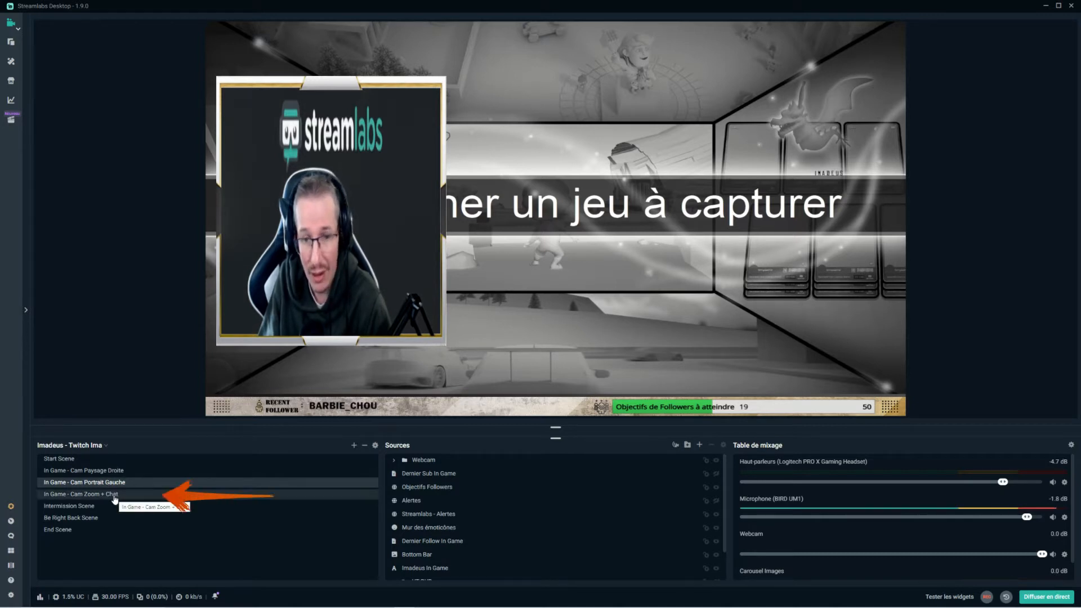
{"action": "left_click", "coordinate": [115, 494]}
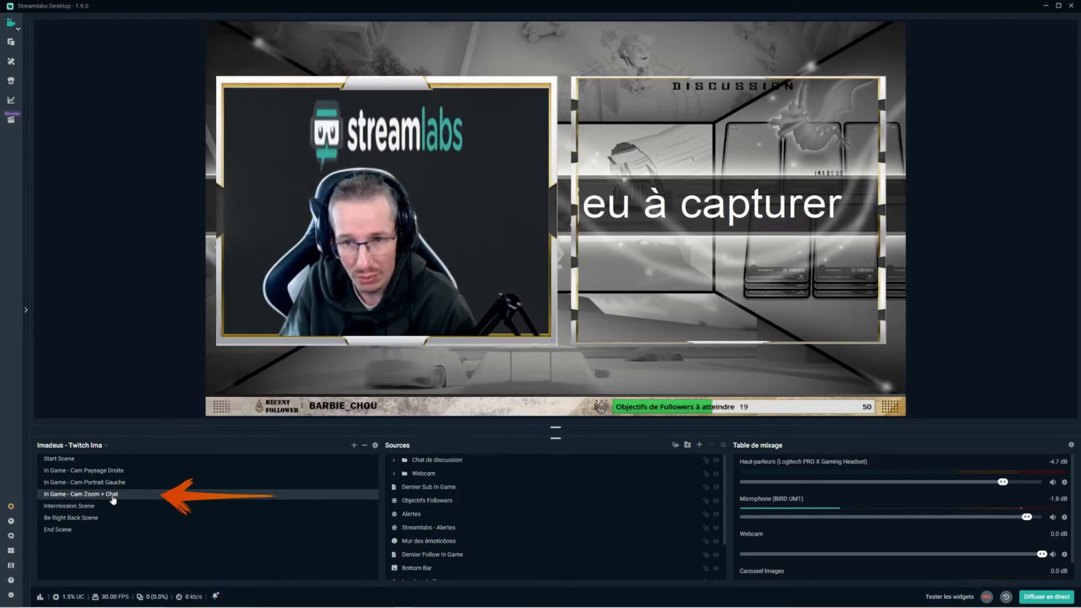
{"action": "left_click", "coordinate": [120, 470]}
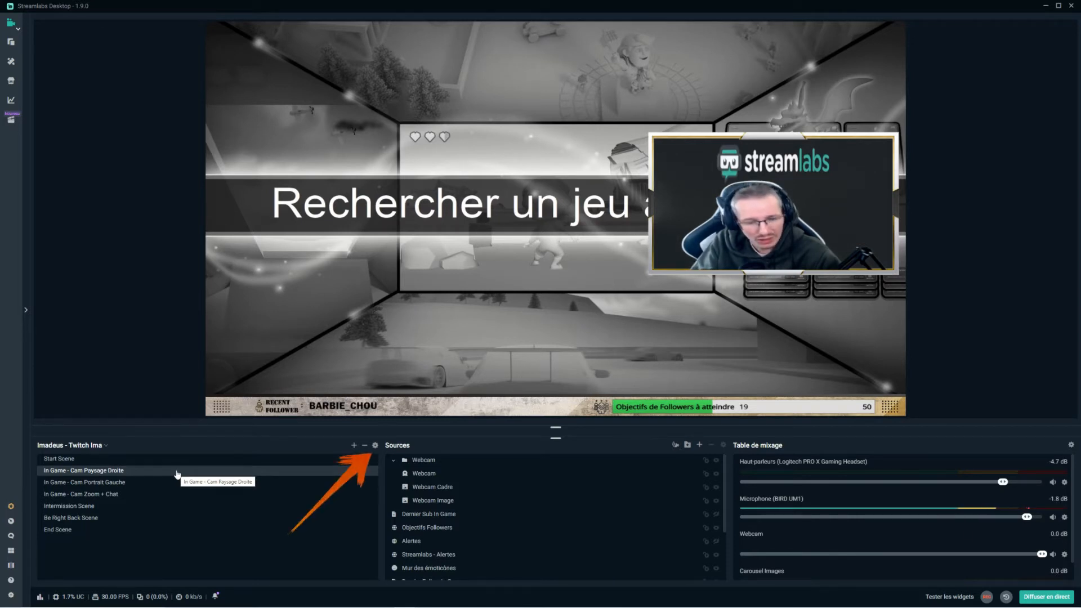
Add a transition connection from "In Game - Cam Paysage Droite" to "In Game - Cam Zoom + Chat" using the Camera transition
{"action": "left_click", "coordinate": [375, 445]}
{"action": "left_click", "coordinate": [669, 215]}
{"action": "left_click", "coordinate": [485, 215]}
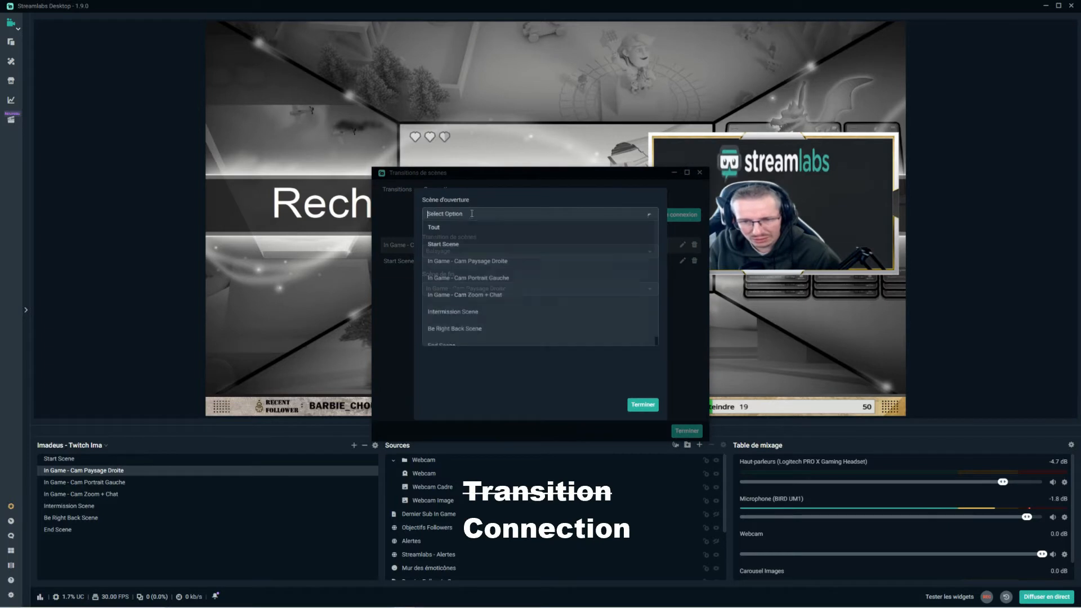
{"action": "left_click", "coordinate": [470, 260]}
{"action": "left_click", "coordinate": [470, 288]}
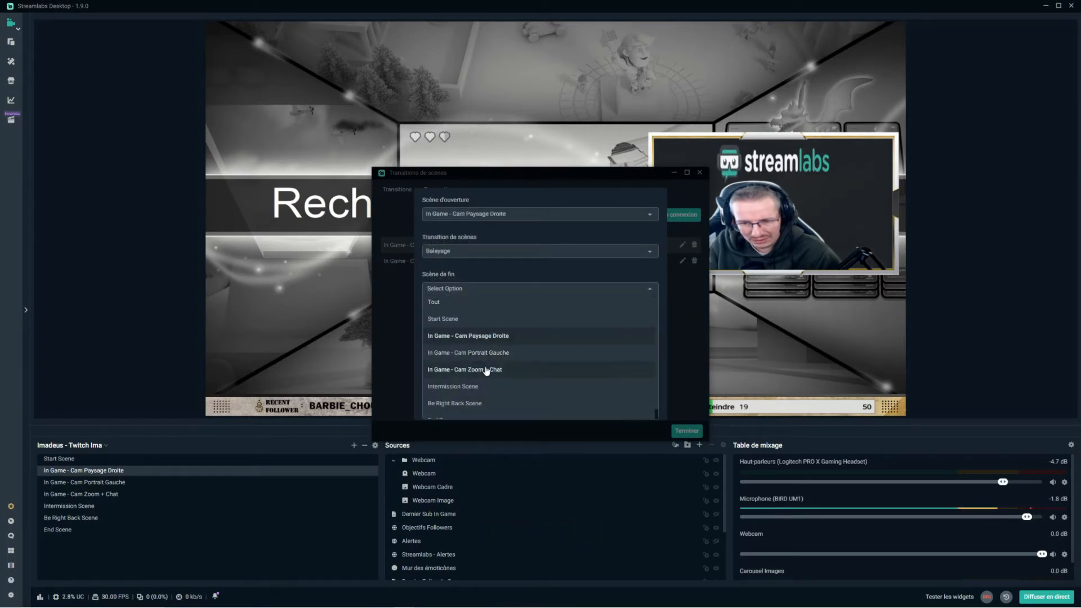
{"action": "left_click", "coordinate": [487, 368]}
{"action": "left_click", "coordinate": [450, 251]}
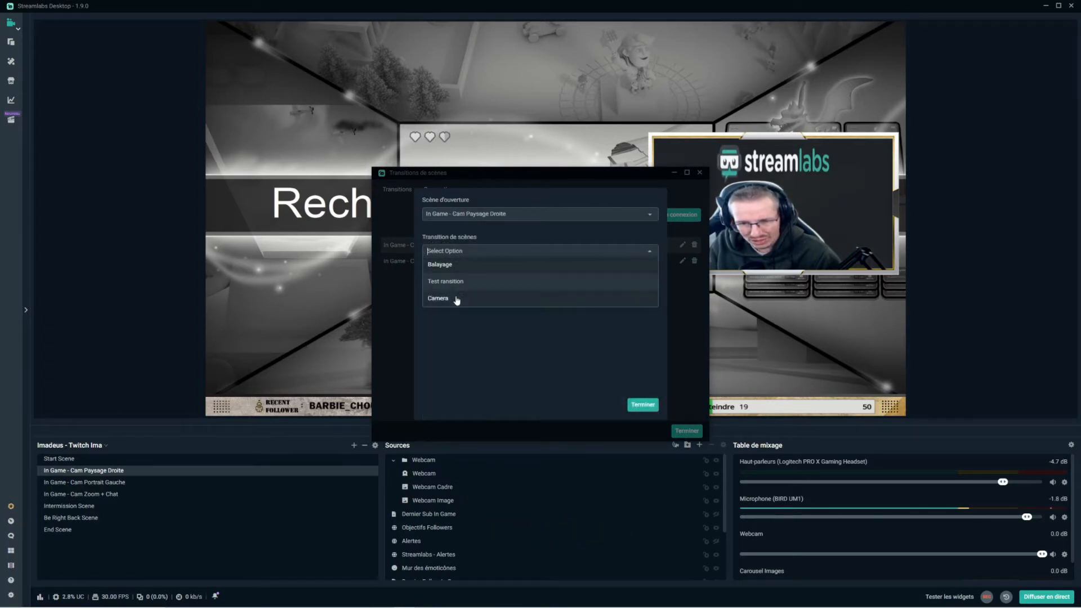
{"action": "left_click", "coordinate": [457, 299]}
{"action": "left_click", "coordinate": [641, 405]}
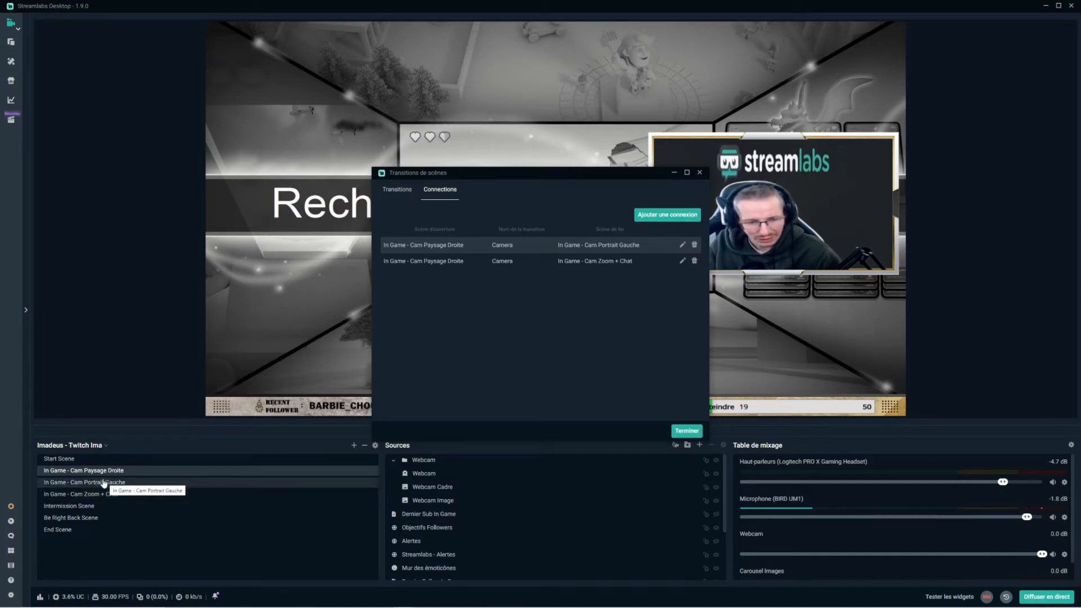
Add a transition connection from "In Game - Cam Portrait Gauche" to "In Game - Cam Paysage Droite" using the Camera transition
{"action": "left_click", "coordinate": [644, 218]}
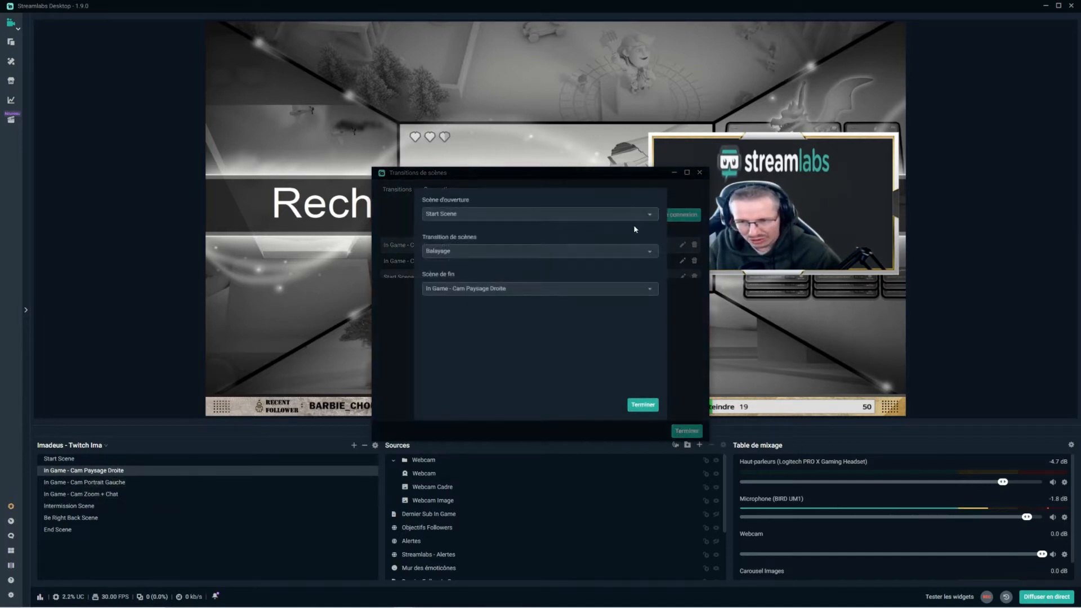
{"action": "left_click", "coordinate": [499, 215]}
{"action": "left_click", "coordinate": [500, 279]}
{"action": "left_click", "coordinate": [613, 288]}
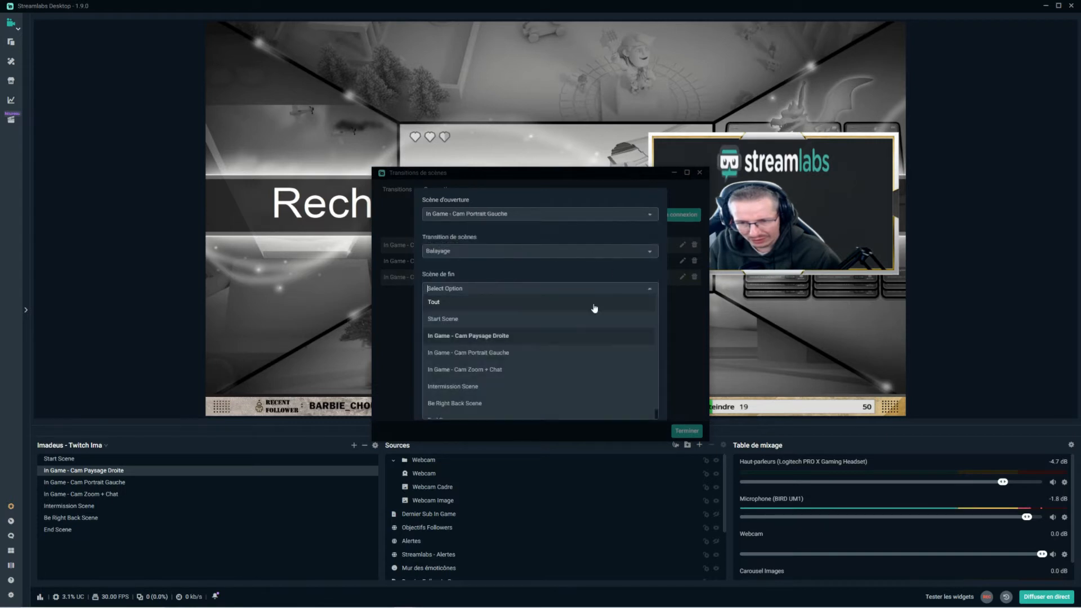
{"action": "left_click", "coordinate": [519, 337]}
{"action": "left_click", "coordinate": [479, 251]}
{"action": "left_click", "coordinate": [445, 298]}
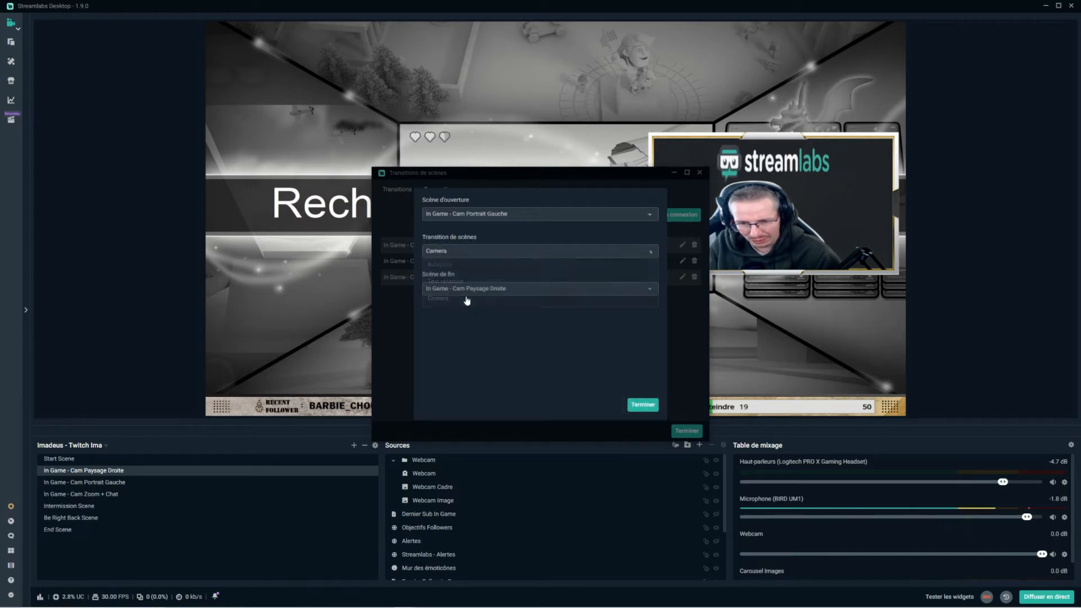
{"action": "left_click", "coordinate": [642, 404]}
Add a transition connection from "In Game - Cam Portrait Gauche" to "In Game - Cam Zoom + Chat" using the Camera transition
{"action": "left_click", "coordinate": [668, 215]}
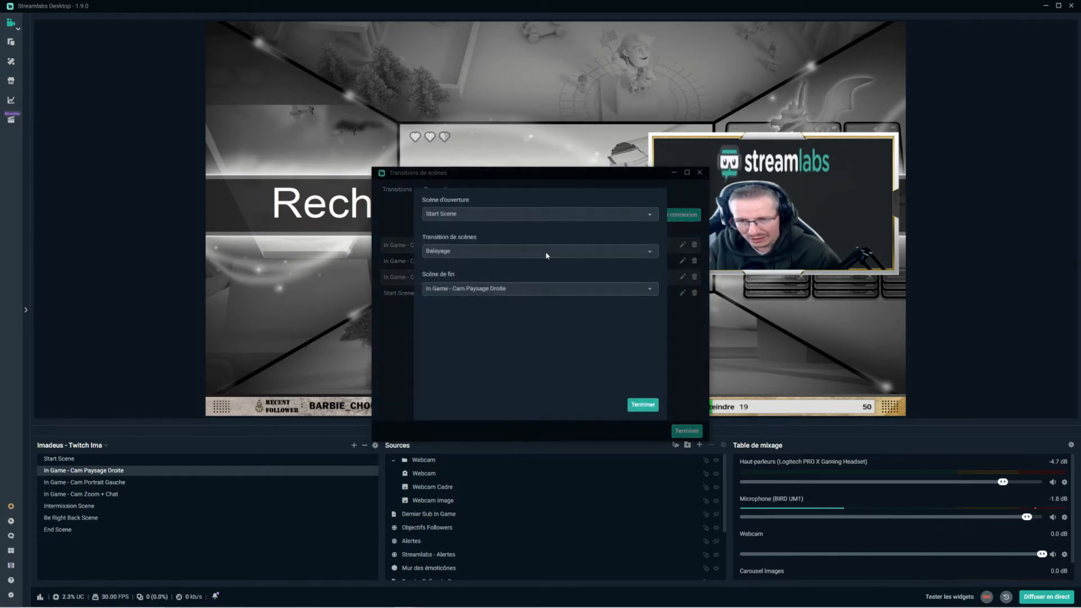
{"action": "left_click", "coordinate": [482, 215]}
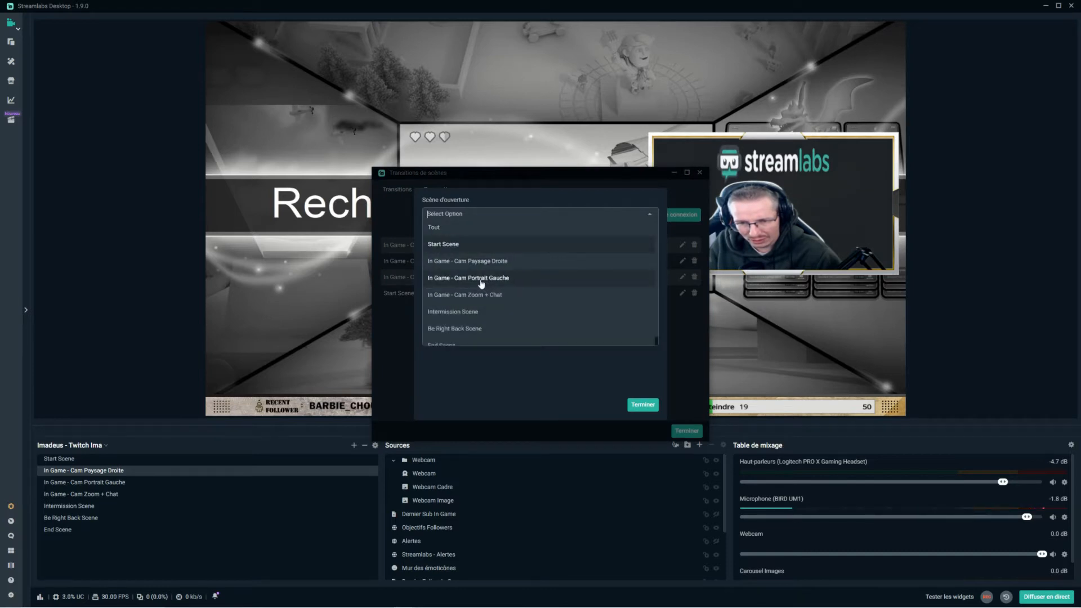
{"action": "left_click", "coordinate": [482, 277]}
{"action": "left_click", "coordinate": [497, 290]}
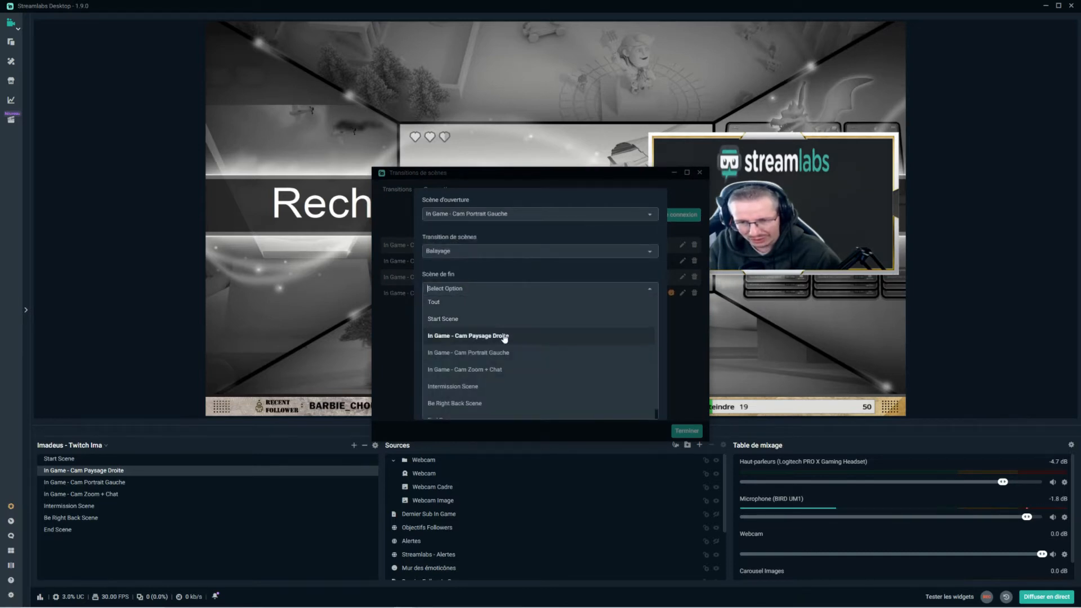
{"action": "left_click", "coordinate": [497, 371]}
{"action": "left_click", "coordinate": [476, 251]}
{"action": "left_click", "coordinate": [471, 299]}
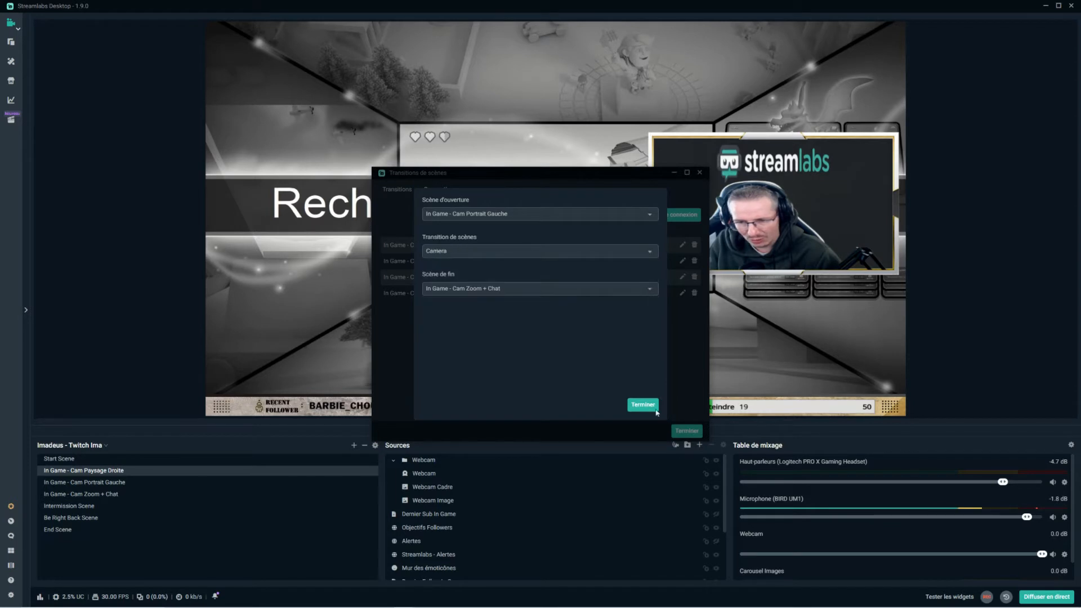
{"action": "left_click", "coordinate": [643, 405]}
Add a transition connection from "In Game - Cam Zoom + Chat" to "In Game - Cam Paysage Droite" using the Camera transition
{"action": "left_click", "coordinate": [653, 214]}
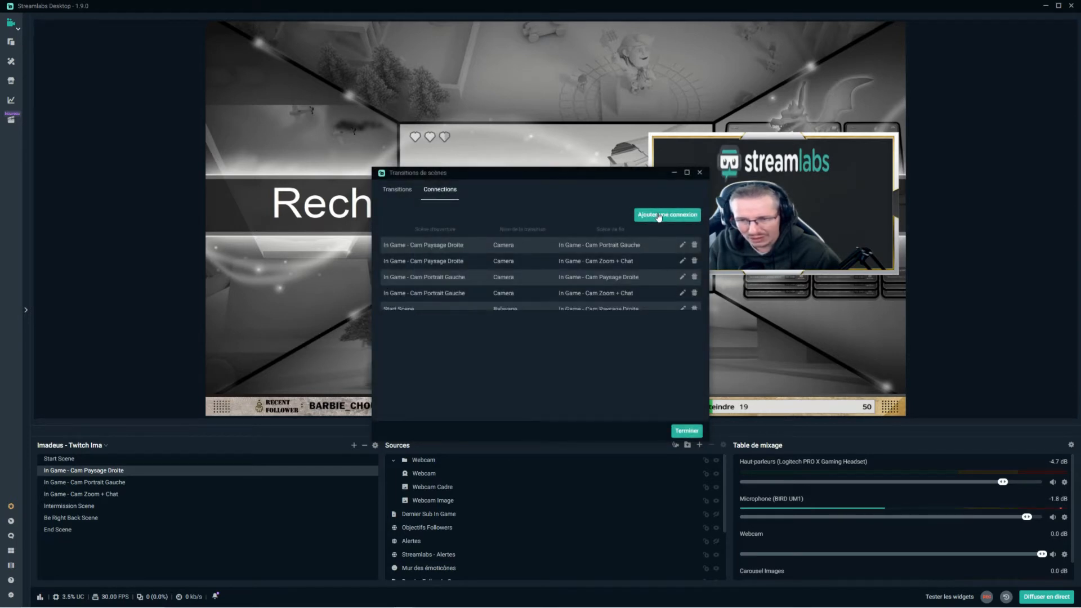
{"action": "left_click", "coordinate": [459, 216]}
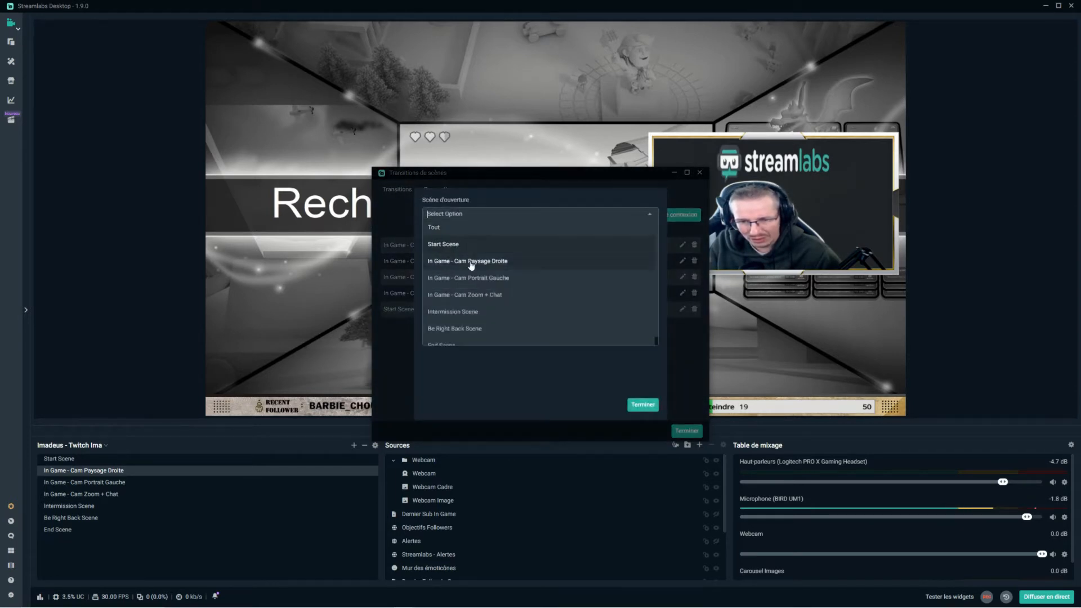
{"action": "left_click", "coordinate": [483, 295]}
{"action": "left_click", "coordinate": [493, 292]}
{"action": "left_click", "coordinate": [495, 338]}
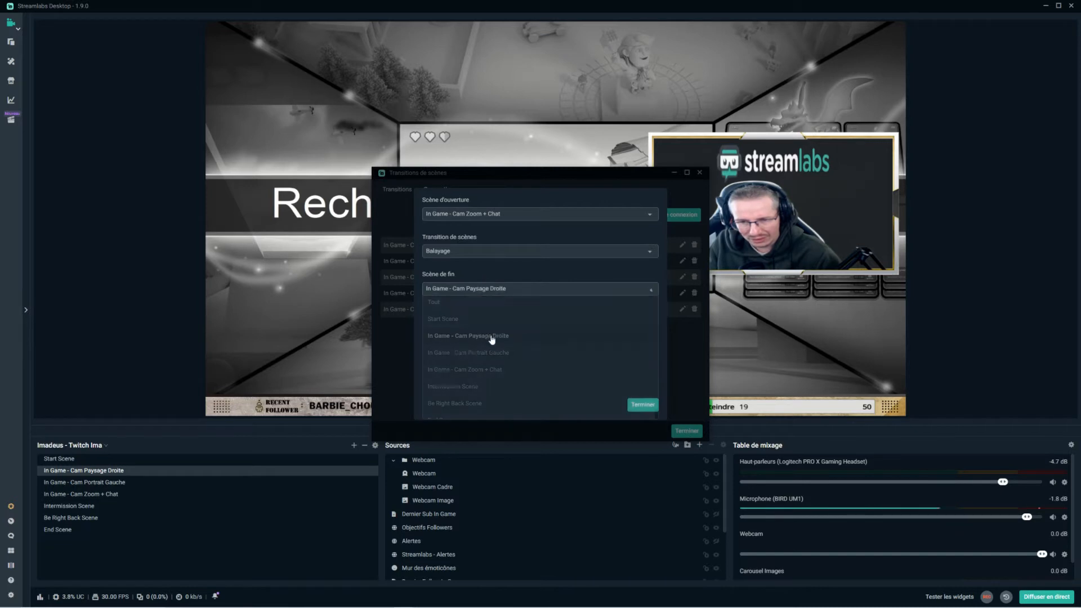
{"action": "left_click", "coordinate": [490, 251]}
{"action": "left_click", "coordinate": [489, 298]}
{"action": "left_click", "coordinate": [642, 404]}
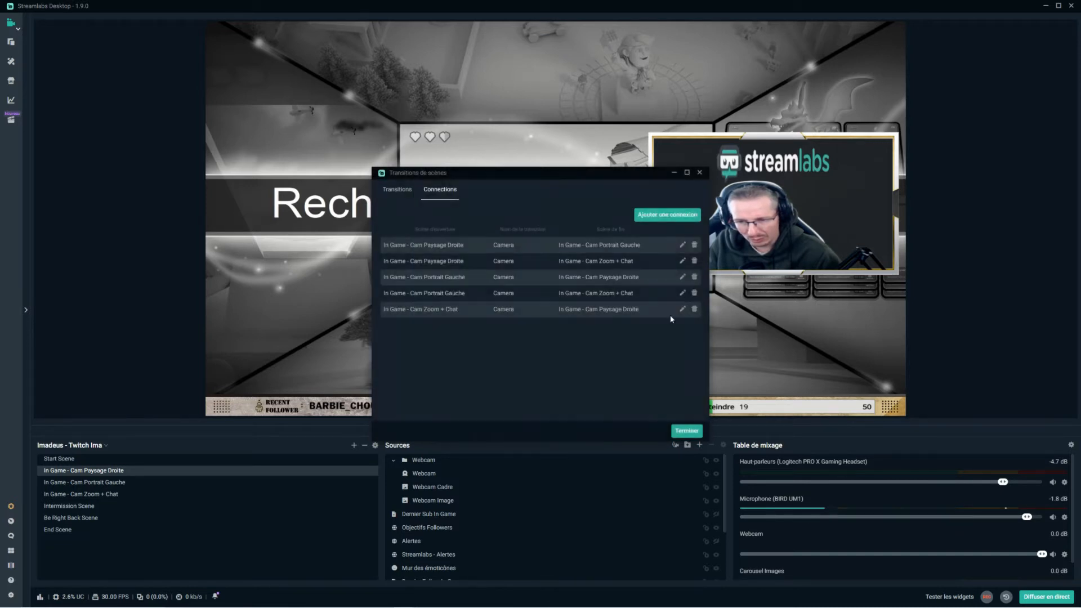
Add a Camera transition connection from "In Game - Cam Zoom + Chat" to "In Game - Cam Portrait Gauche" and close the scene transitions settings
{"action": "left_click", "coordinate": [677, 219]}
{"action": "left_click", "coordinate": [465, 215]}
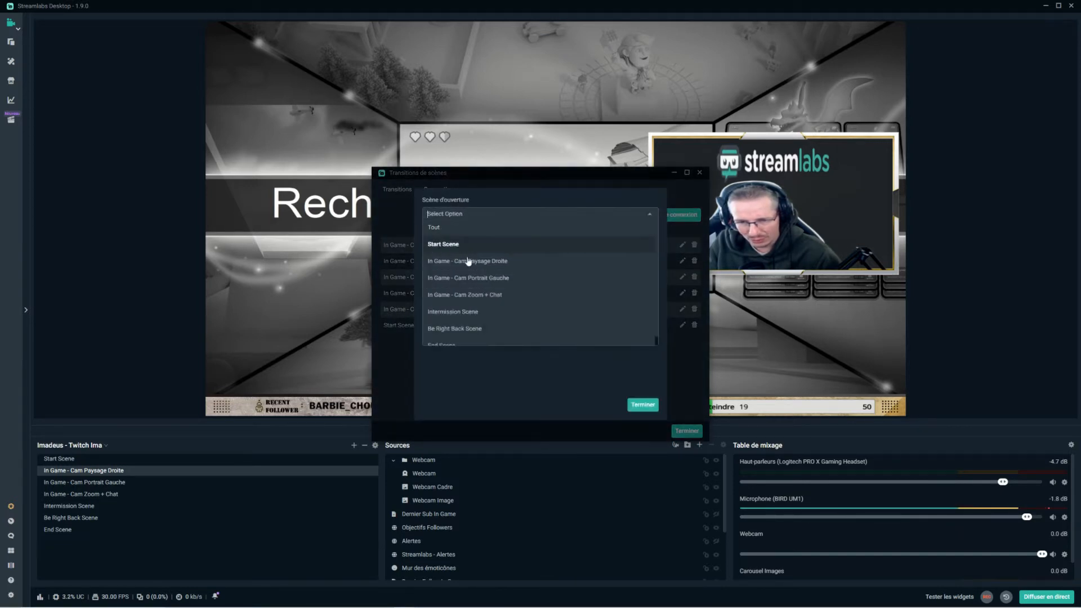
{"action": "left_click", "coordinate": [482, 294]}
{"action": "left_click", "coordinate": [479, 290]}
{"action": "left_click", "coordinate": [478, 353]}
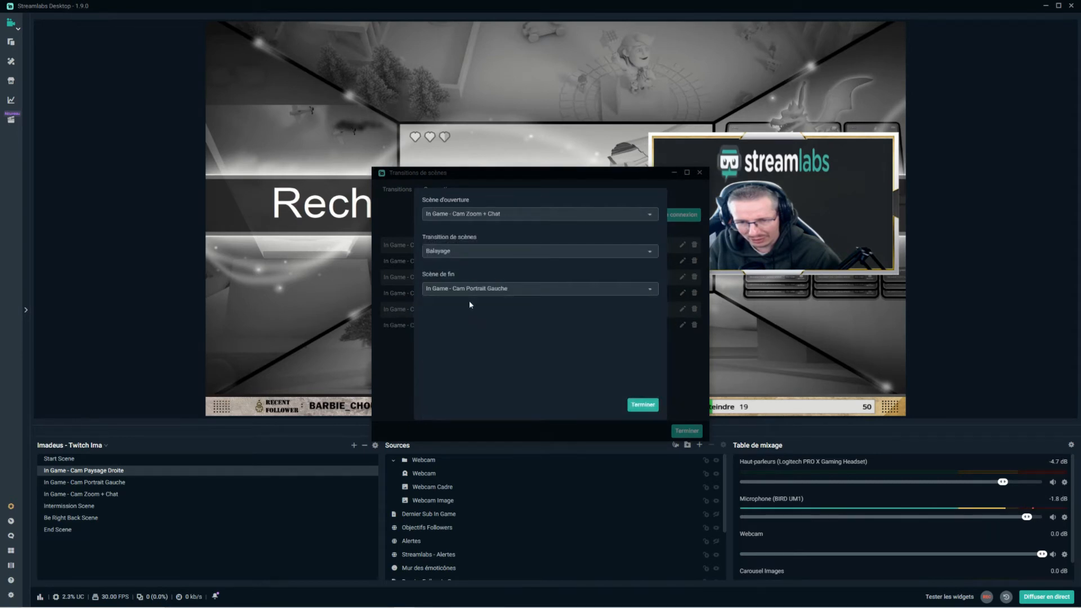
{"action": "left_click", "coordinate": [484, 251]}
{"action": "left_click", "coordinate": [465, 299]}
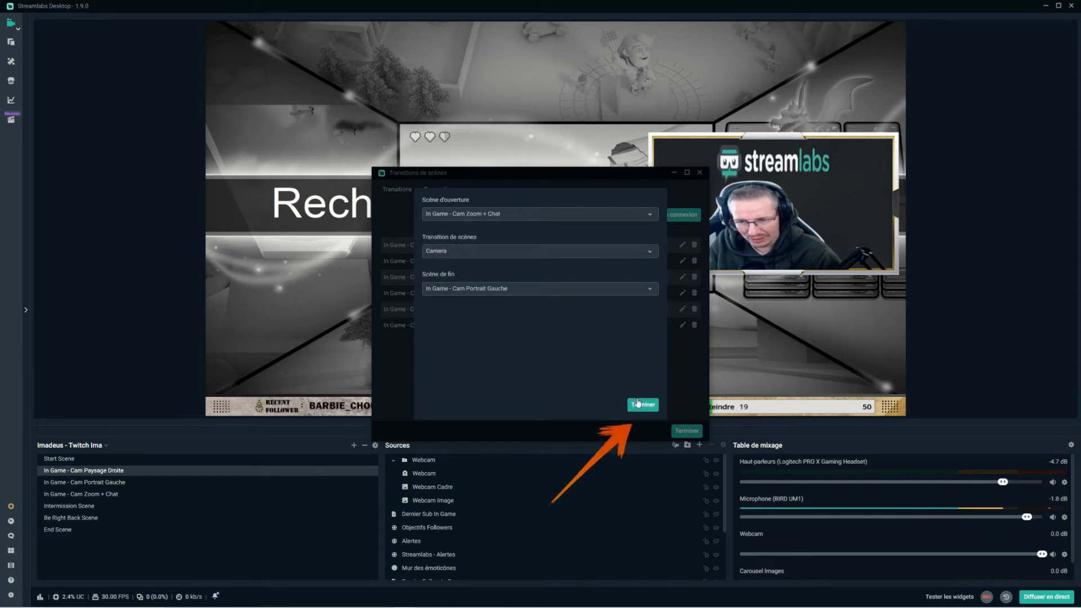
{"action": "left_click", "coordinate": [641, 404]}
{"action": "left_click", "coordinate": [686, 432]}
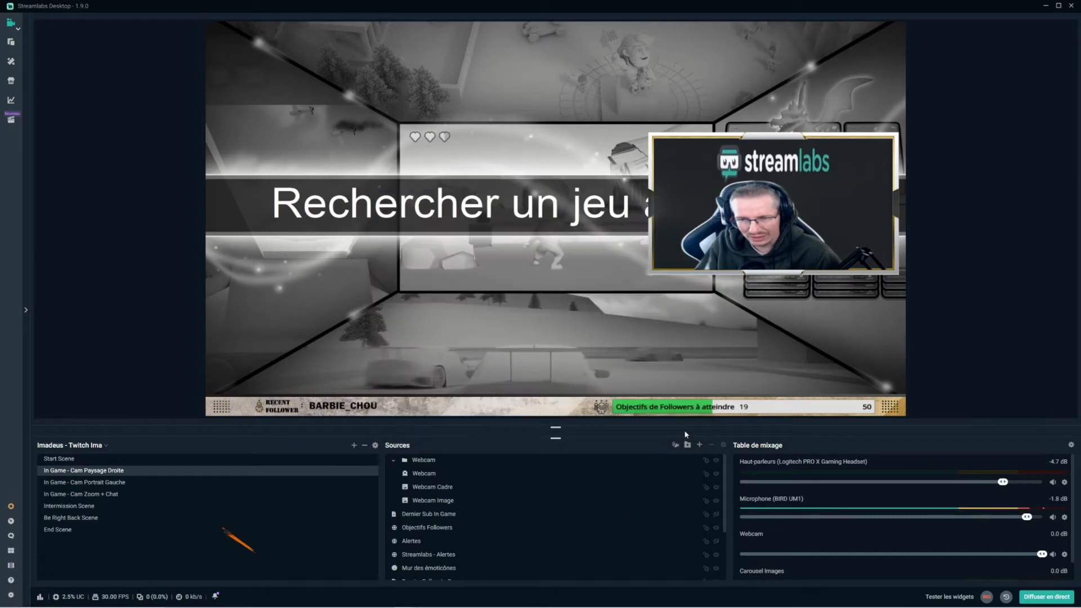
Test the Camera connections by switching back and forth between the three In Game scenes
{"action": "left_click", "coordinate": [152, 481]}
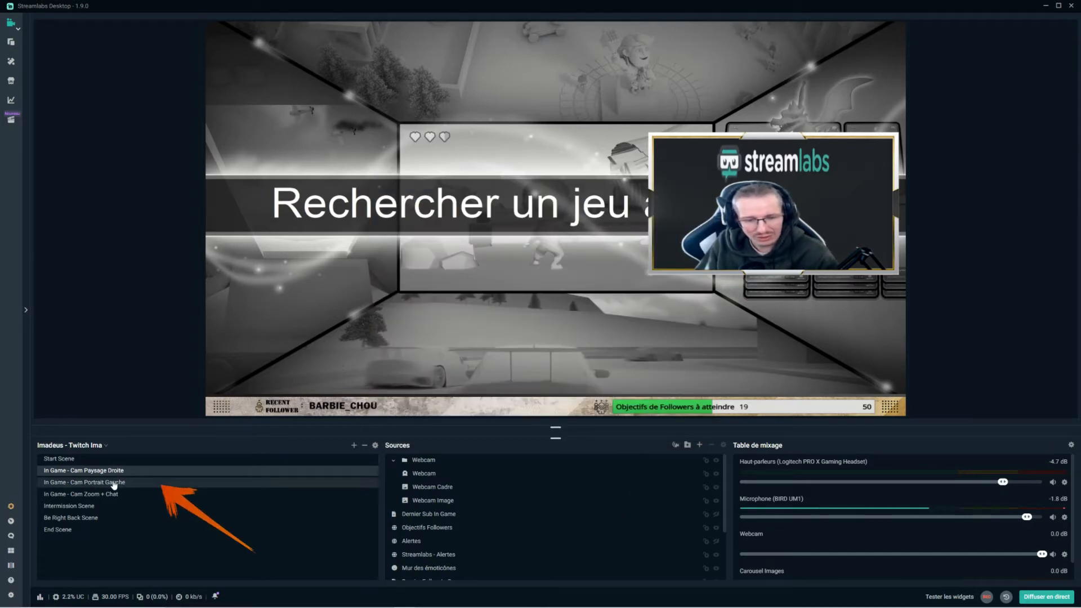
{"action": "left_click", "coordinate": [121, 493]}
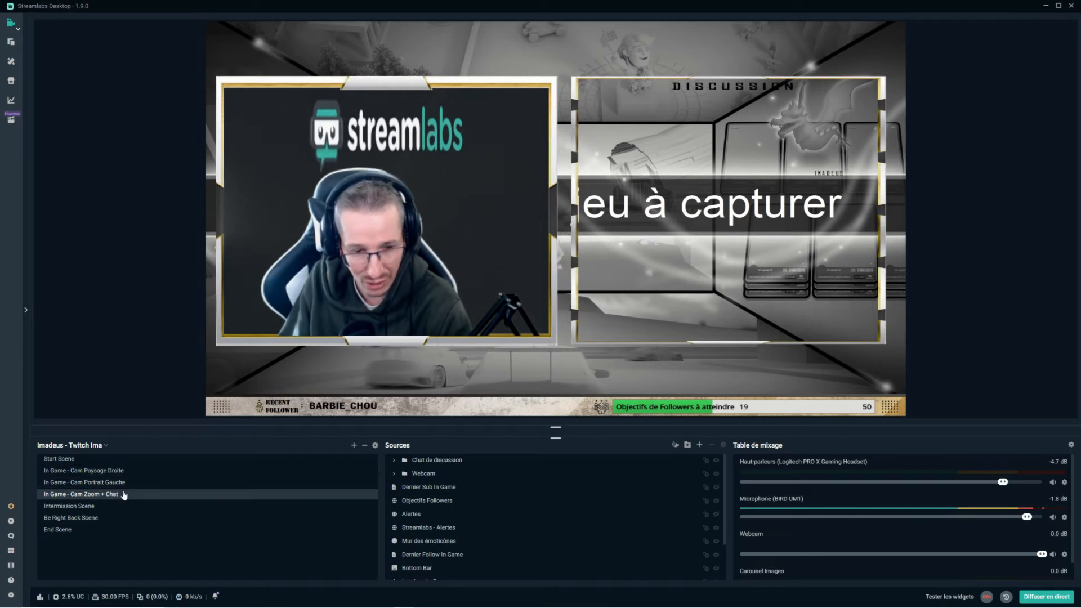
{"action": "left_click", "coordinate": [120, 483]}
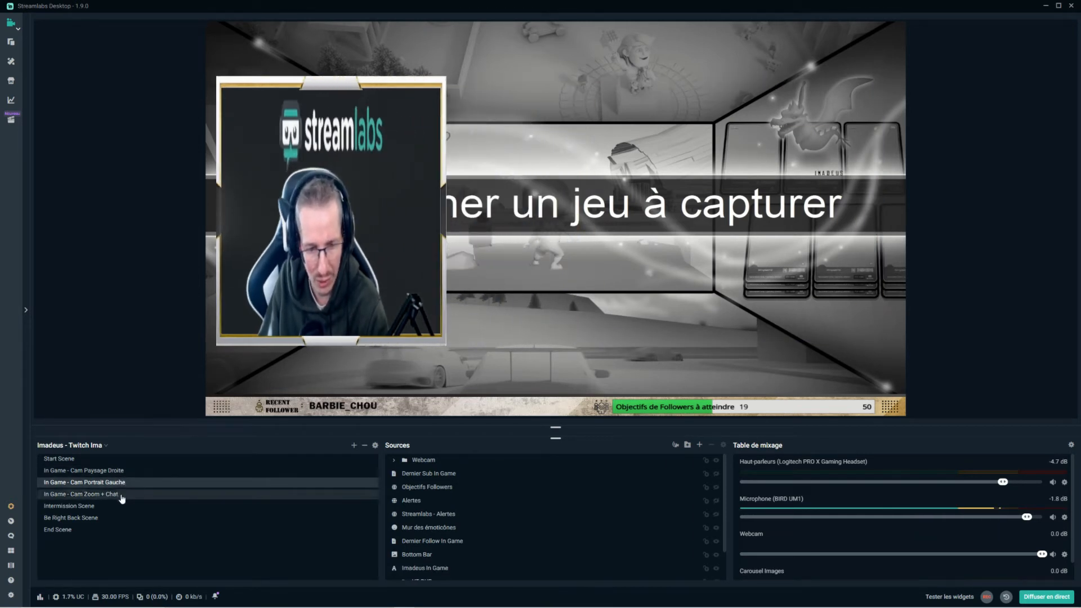
{"action": "left_click", "coordinate": [121, 494]}
{"action": "left_click", "coordinate": [123, 474]}
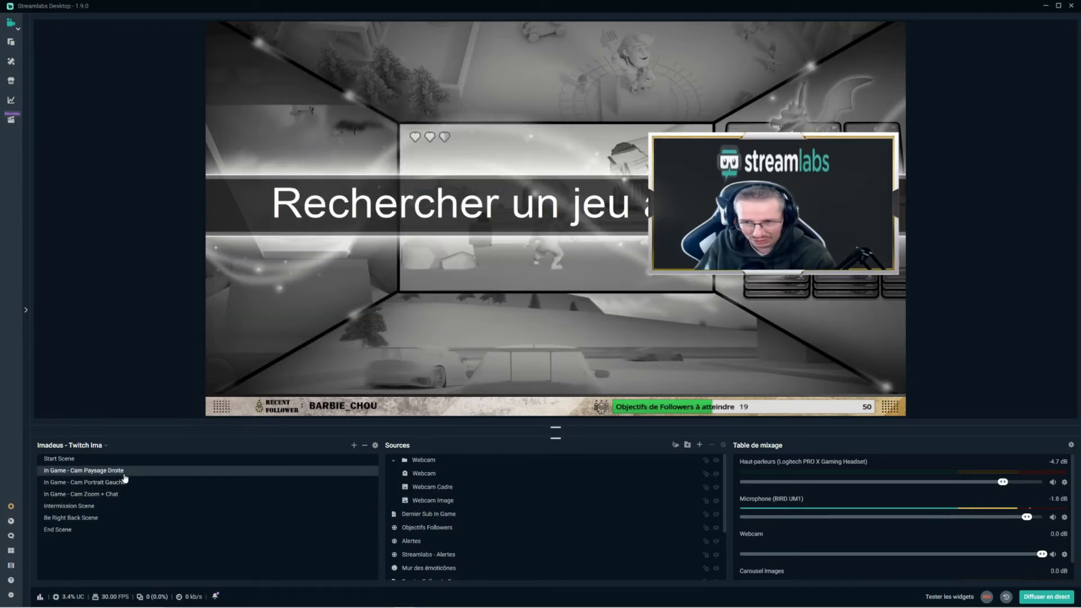
{"action": "left_click", "coordinate": [125, 483]}
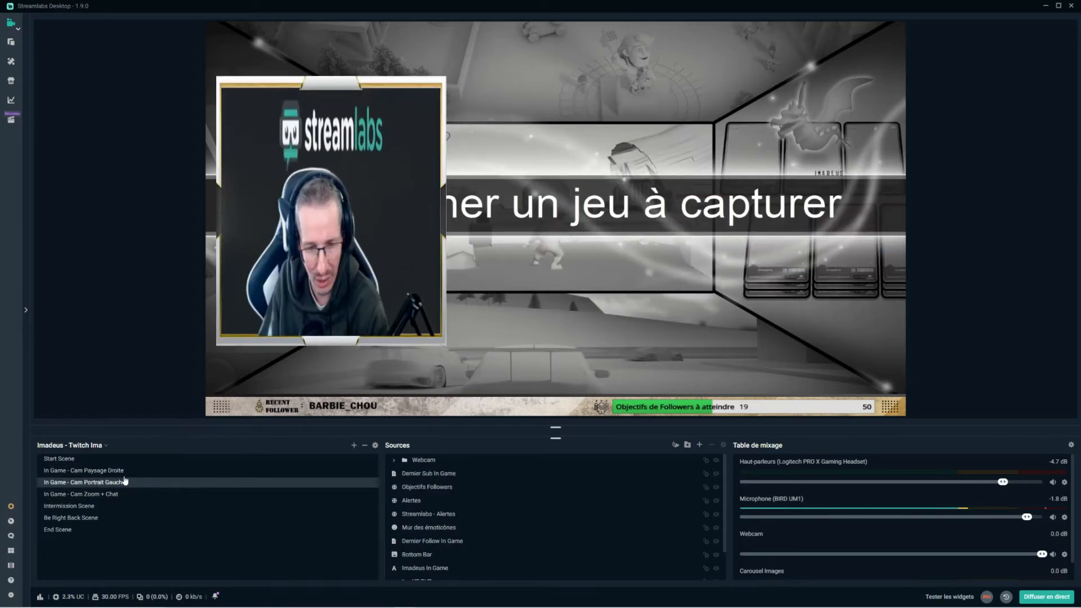
{"action": "left_click", "coordinate": [128, 472]}
{"action": "left_click", "coordinate": [128, 482]}
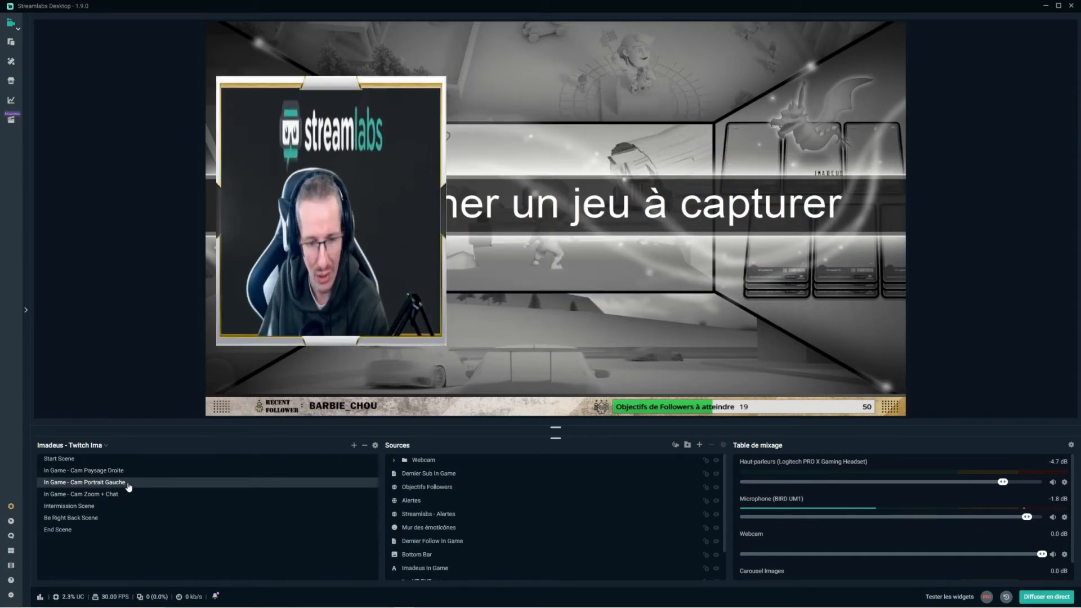
{"action": "left_click", "coordinate": [120, 495]}
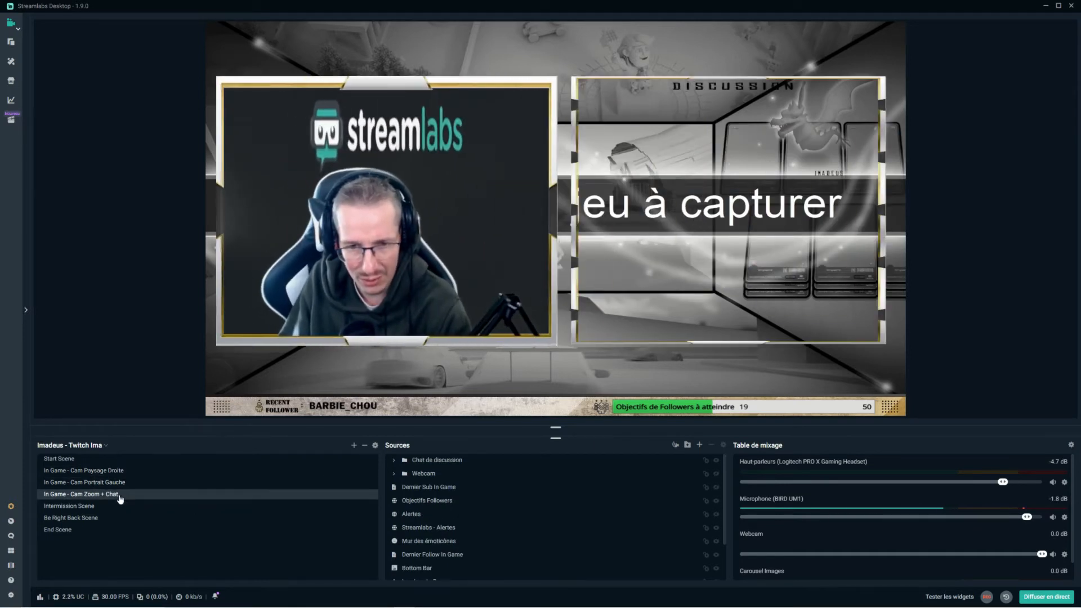
Test the default Balayage transition by switching between the Start Scene and "In Game - Cam Paysage Droite"
{"action": "left_click", "coordinate": [116, 461]}
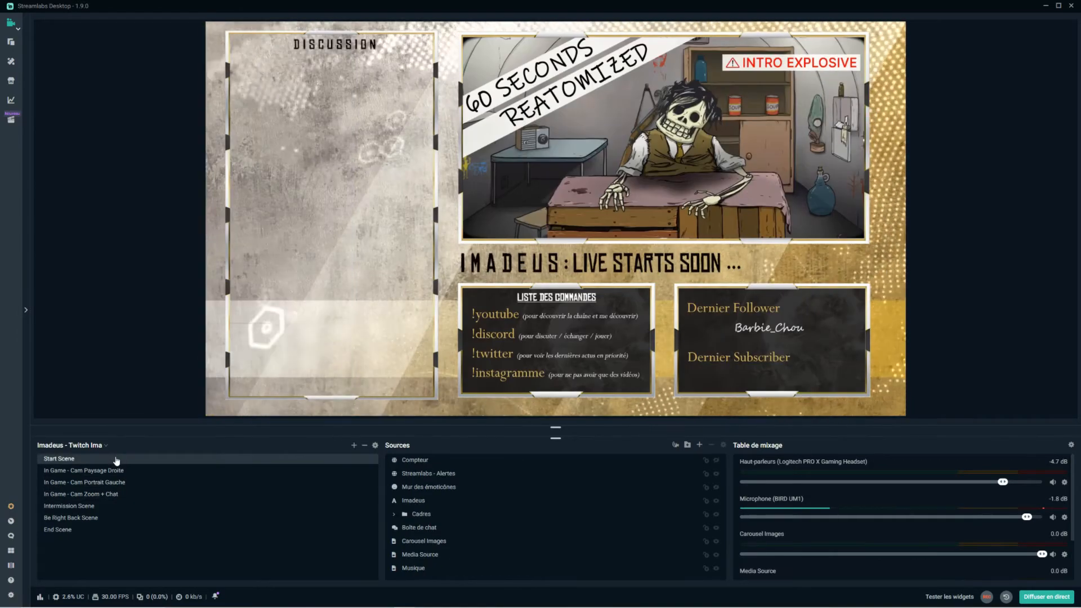
{"action": "left_click", "coordinate": [118, 471]}
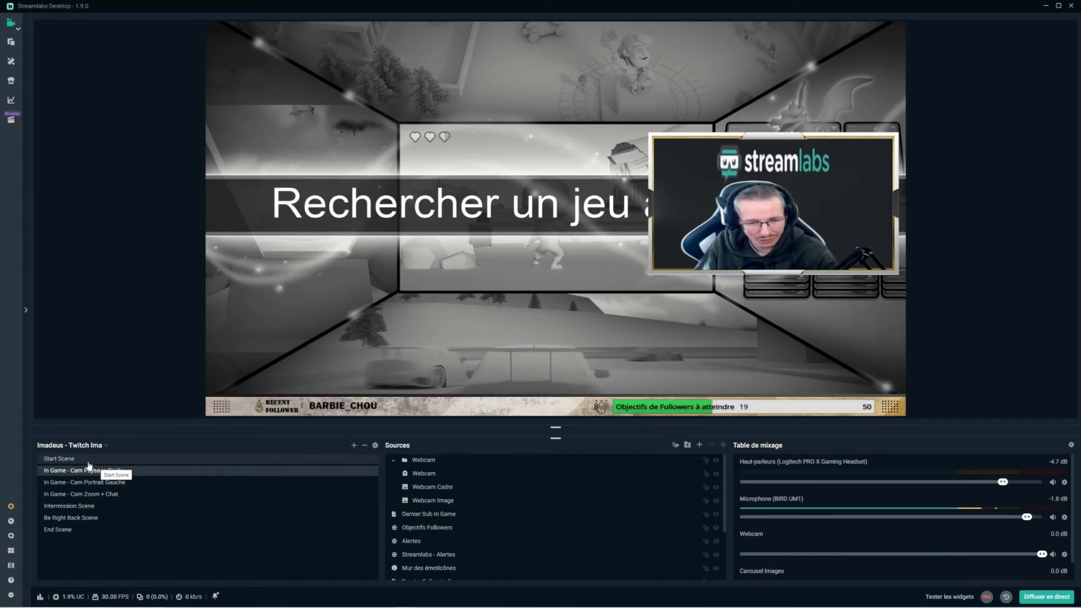
{"action": "left_click", "coordinate": [107, 459]}
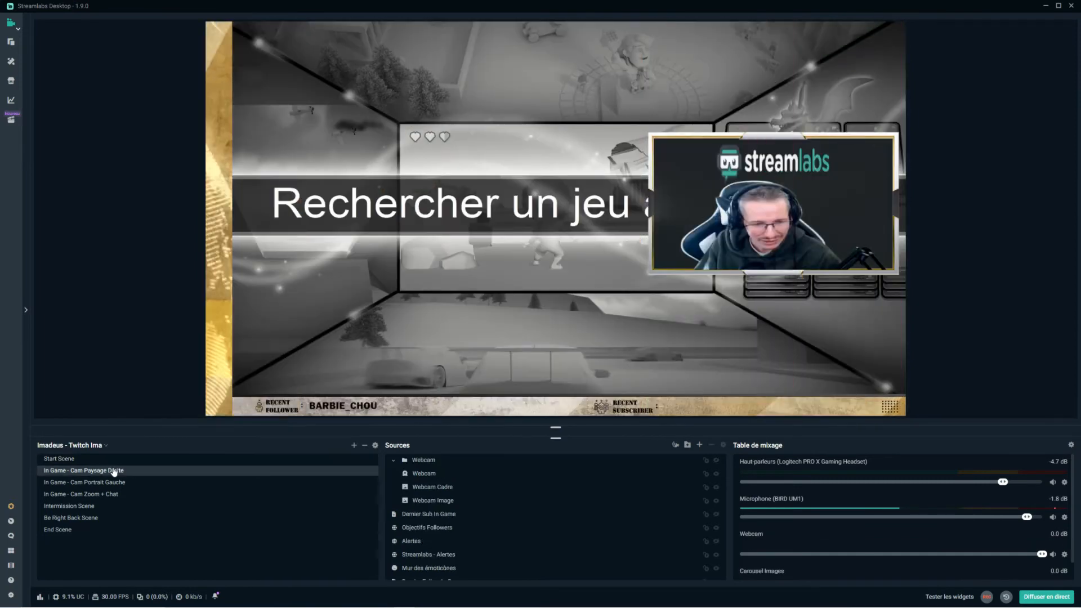
{"action": "left_click", "coordinate": [114, 471]}
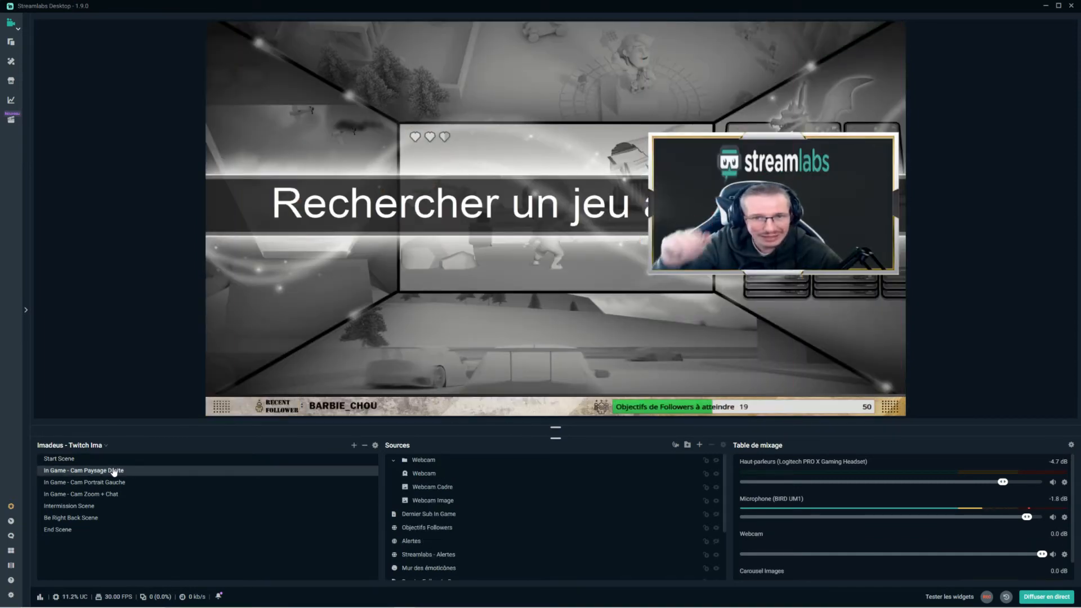
Test the transitions by switching through the In Game, Intermission, Be Right Back and End scenes, returning to "In Game - Cam Paysage Droite"
{"action": "left_click", "coordinate": [97, 482]}
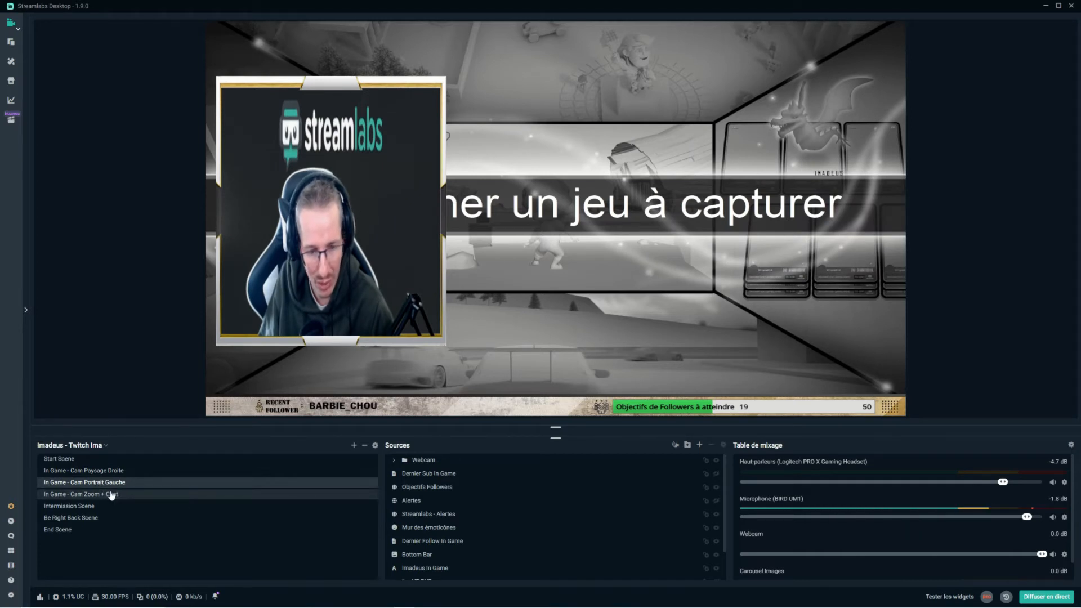
{"action": "left_click", "coordinate": [111, 494]}
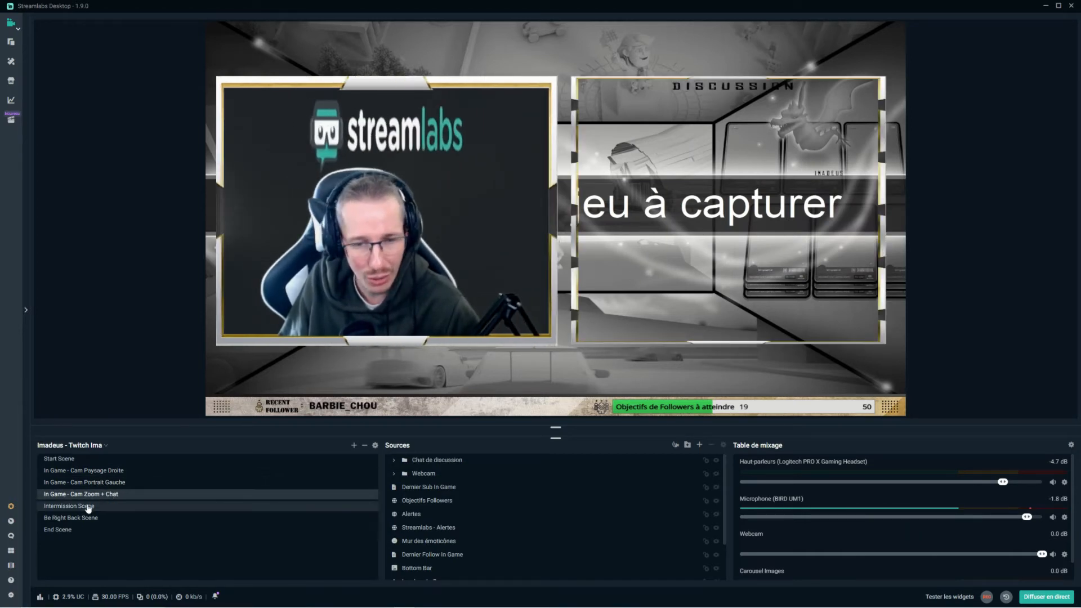
{"action": "left_click", "coordinate": [91, 506]}
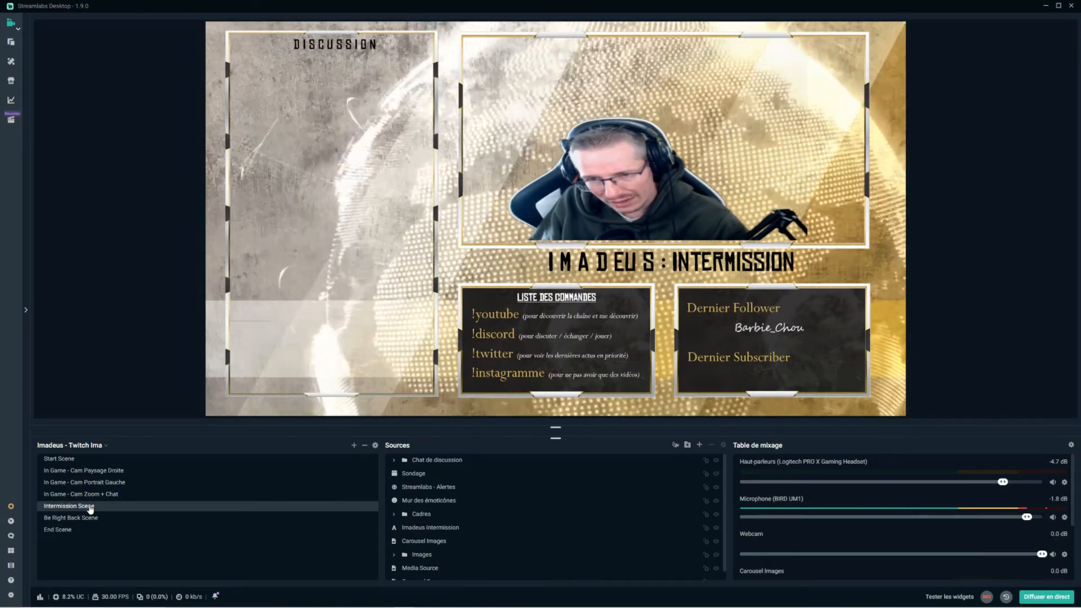
{"action": "left_click", "coordinate": [83, 519]}
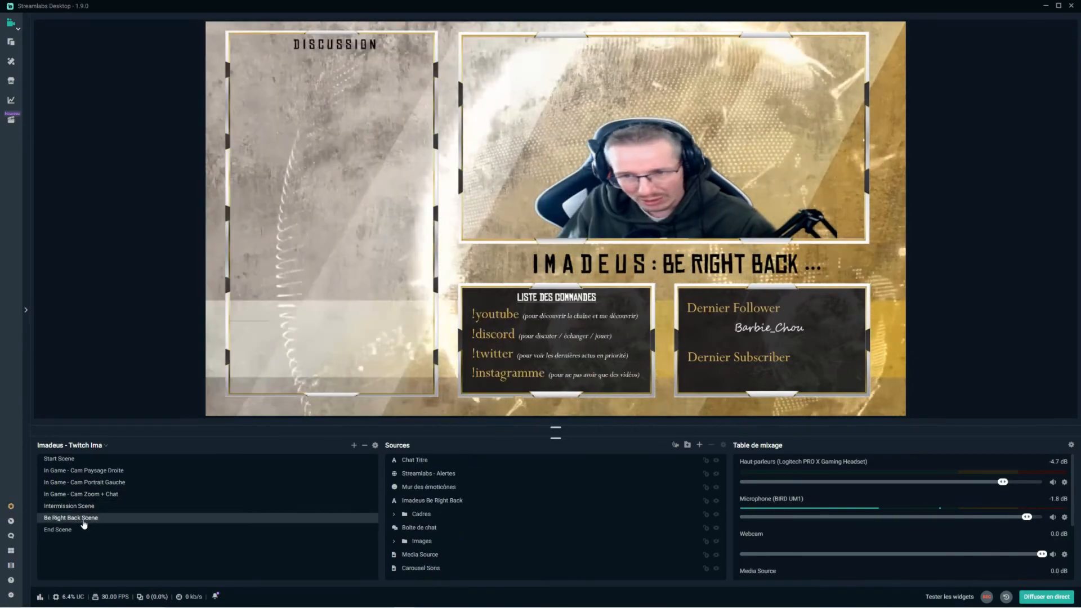
{"action": "left_click", "coordinate": [74, 530]}
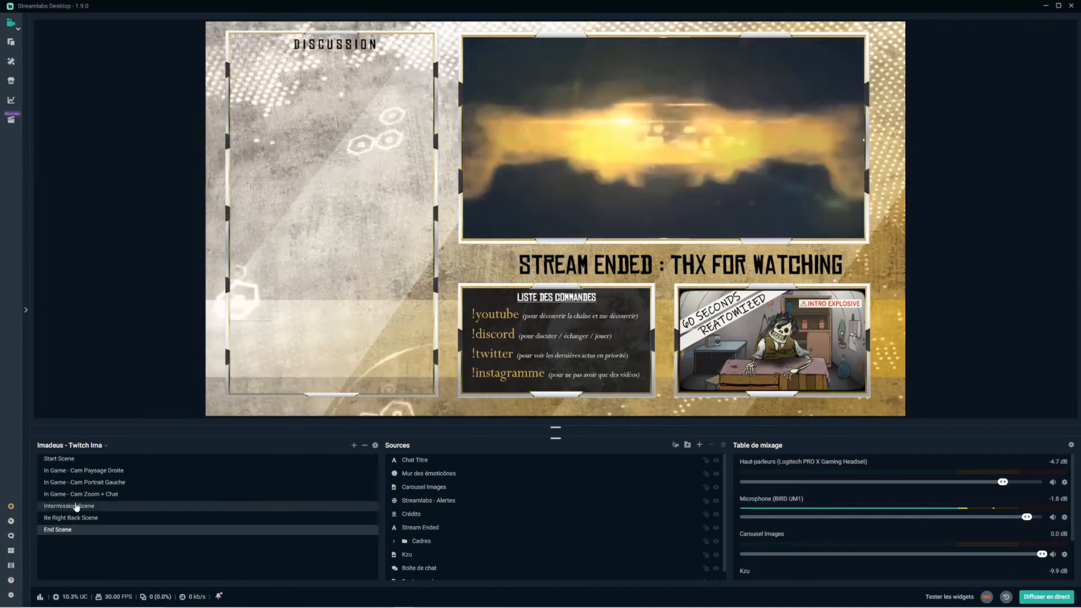
{"action": "left_click", "coordinate": [90, 471]}
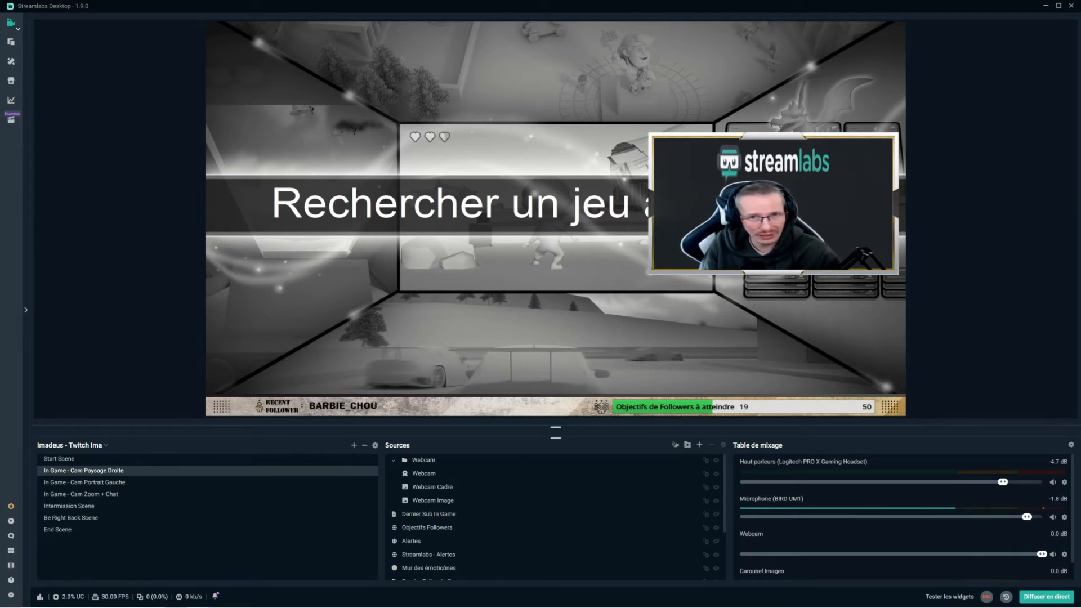
In the hotkey settings, assign Numpad1 to switching to the Start Scene
{"action": "left_click", "coordinate": [11, 596]}
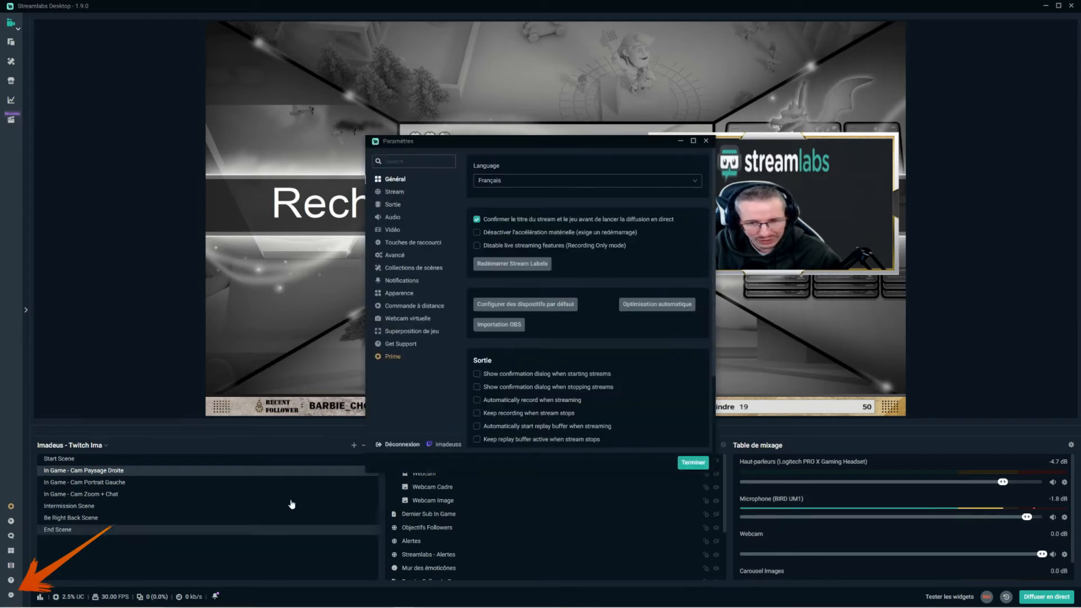
{"action": "left_click", "coordinate": [413, 243]}
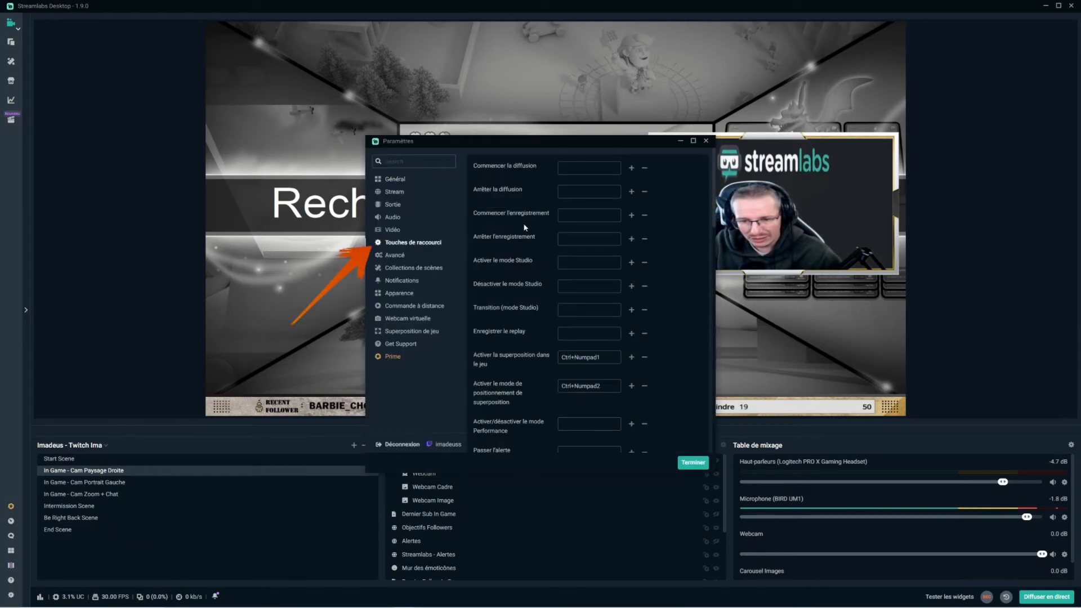
{"action": "scroll", "coordinate": [524, 227], "scroll_direction": "down", "scroll_amount": 5}
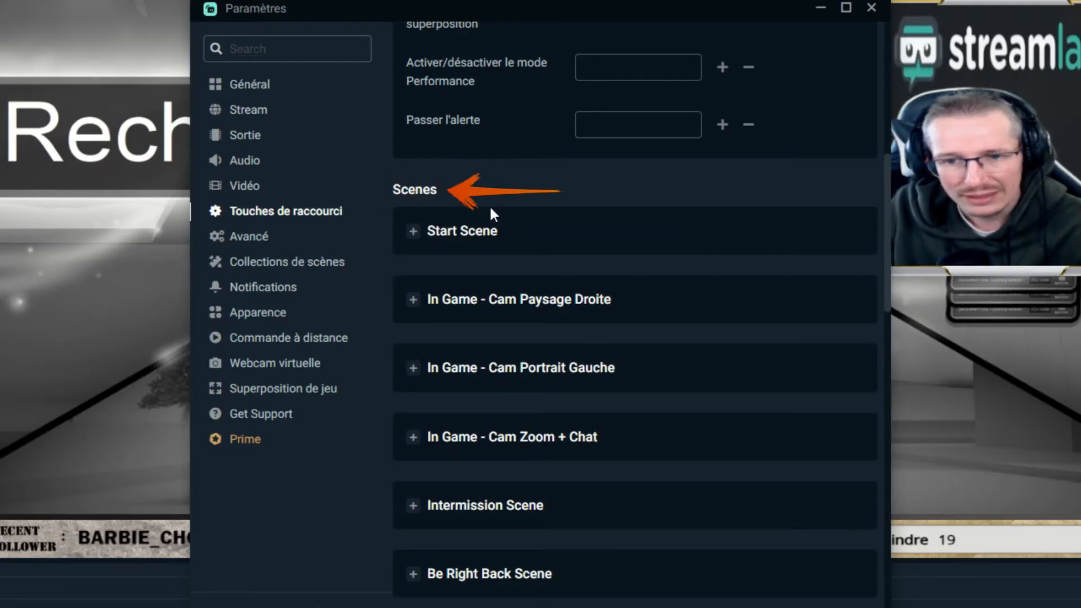
{"action": "scroll", "coordinate": [533, 207], "scroll_direction": "down", "scroll_amount": 2}
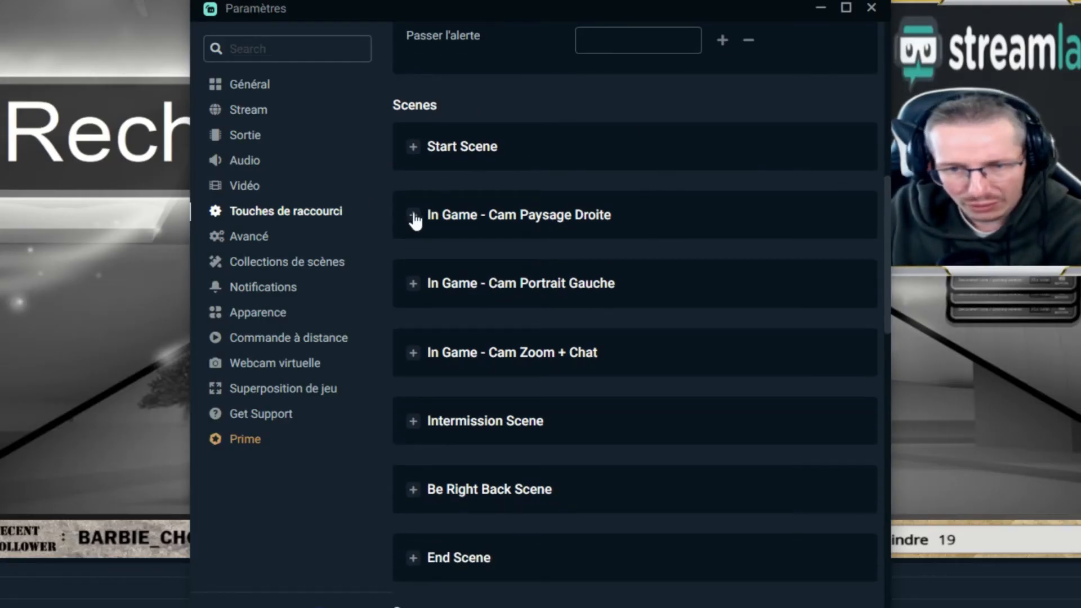
{"action": "left_click", "coordinate": [412, 148]}
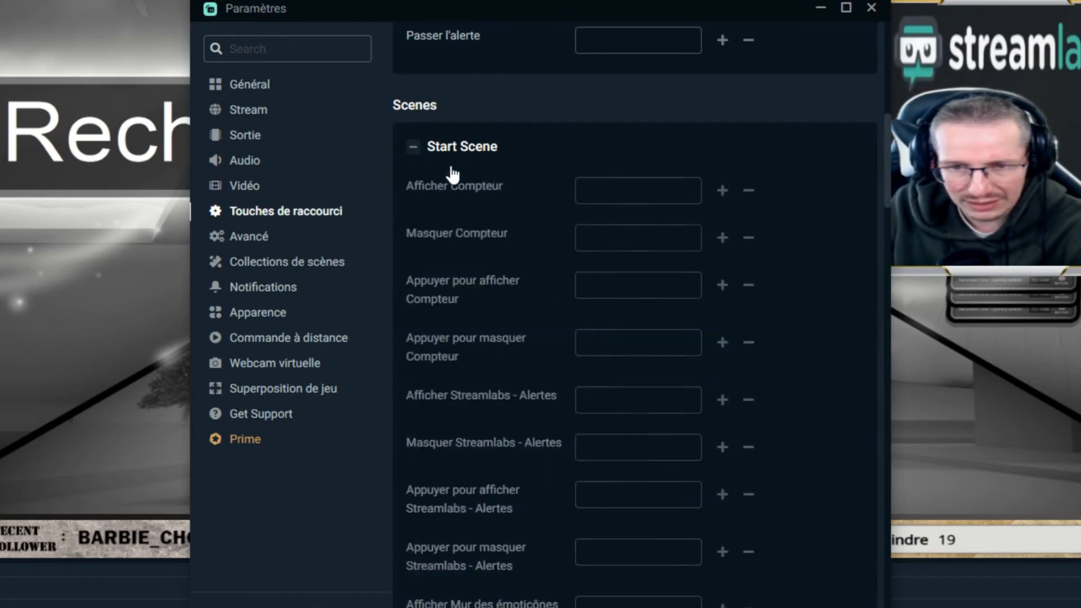
{"action": "scroll", "coordinate": [673, 391], "scroll_direction": "down", "scroll_amount": 20}
{"action": "scroll", "coordinate": [676, 397], "scroll_direction": "down", "scroll_amount": 20}
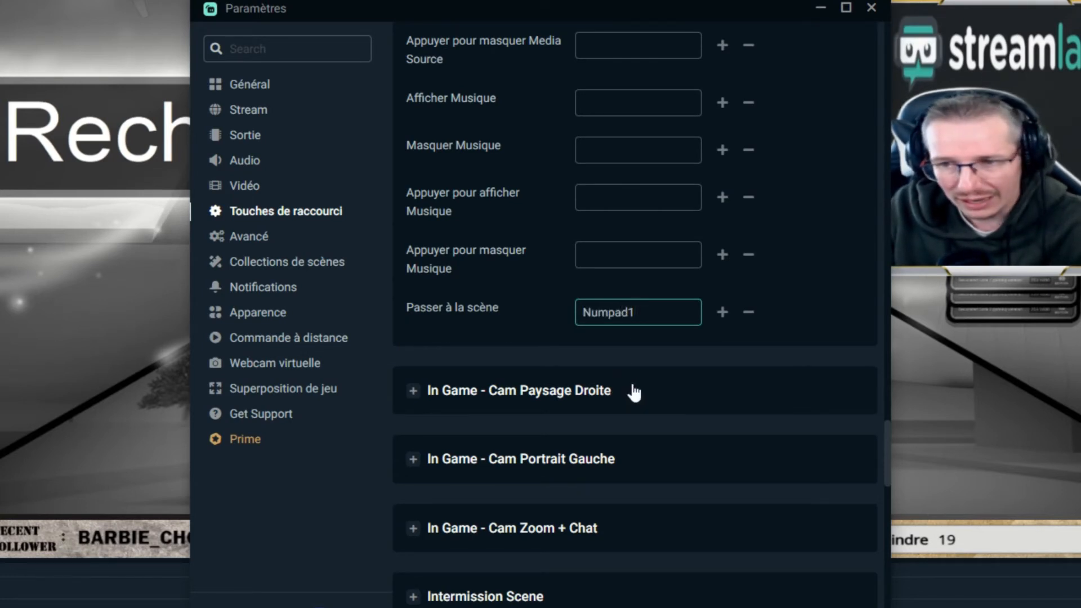
Assign a hotkey to switching to the "In Game - Cam Paysage Droite" scene
{"action": "scroll", "coordinate": [471, 361], "scroll_direction": "down", "scroll_amount": 3}
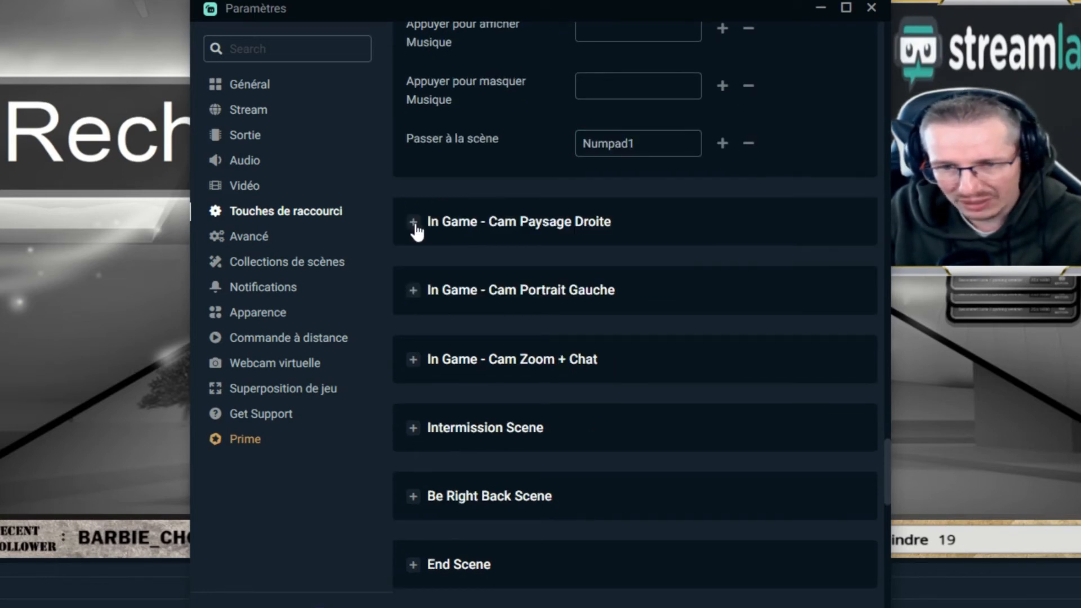
{"action": "left_click", "coordinate": [414, 223]}
{"action": "scroll", "coordinate": [581, 313], "scroll_direction": "down", "scroll_amount": 20}
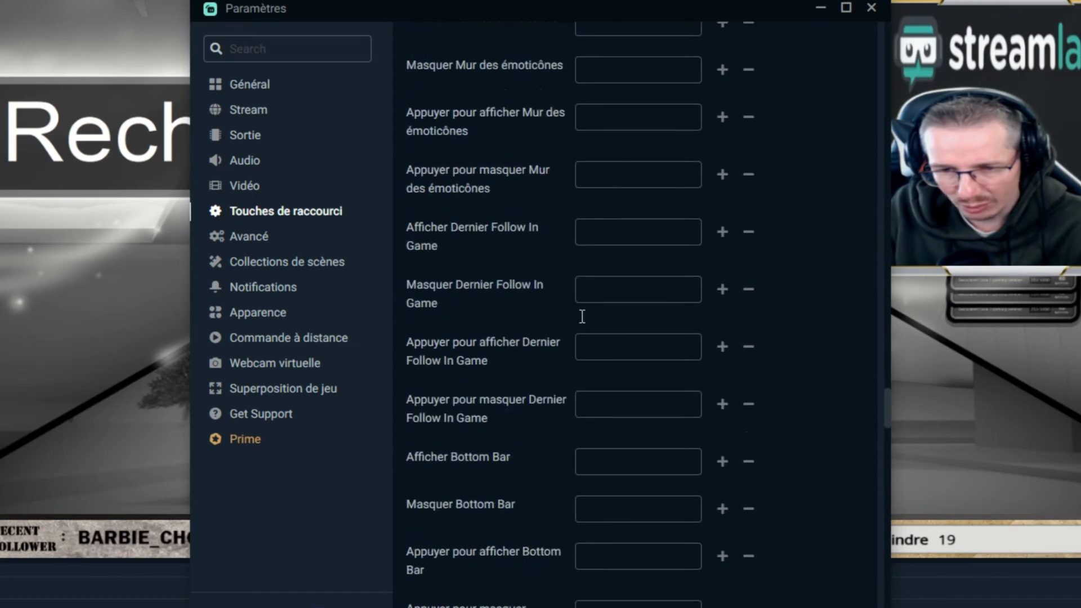
{"action": "scroll", "coordinate": [582, 316], "scroll_direction": "down", "scroll_amount": 20}
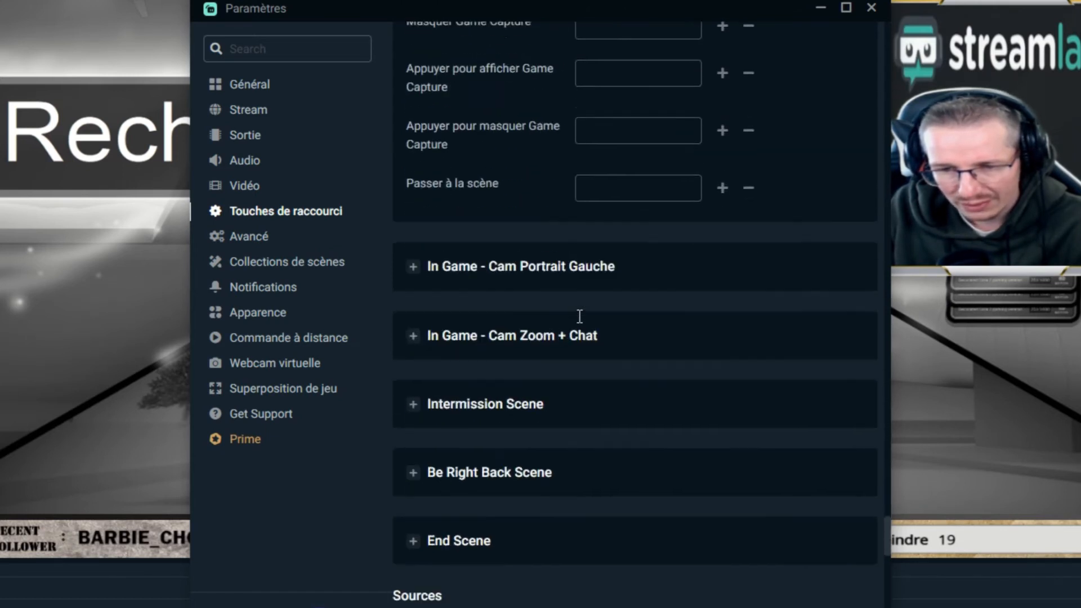
{"action": "scroll", "coordinate": [579, 316], "scroll_direction": "down", "scroll_amount": 3}
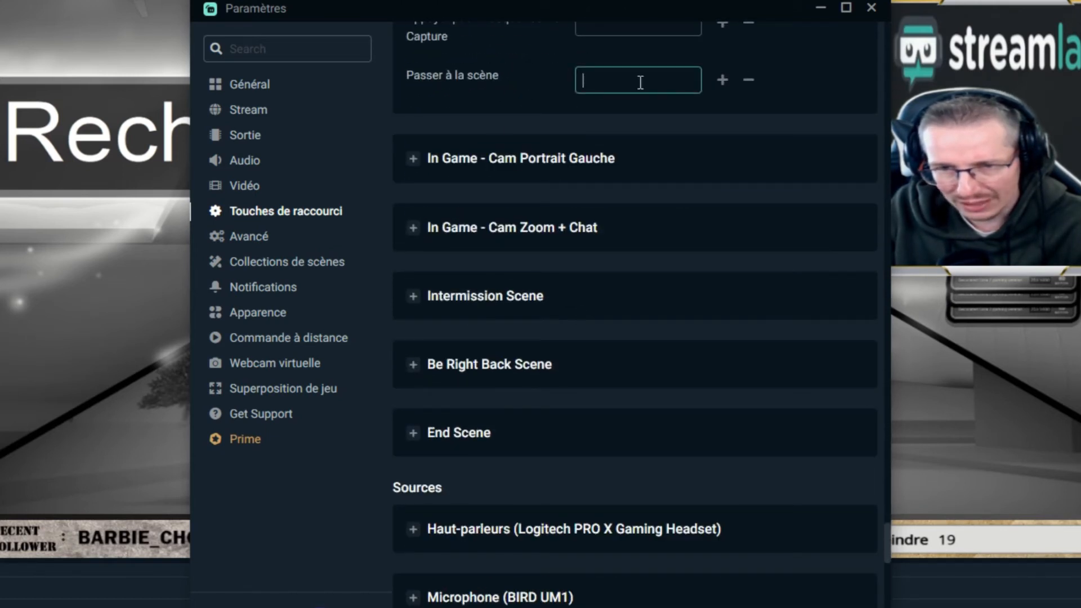
Assign Numpad3 as the hotkey for switching to the "In Game - Cam Portrait Gauche" scene
{"action": "left_click", "coordinate": [413, 159]}
{"action": "scroll", "coordinate": [567, 224], "scroll_direction": "down", "scroll_amount": 15}
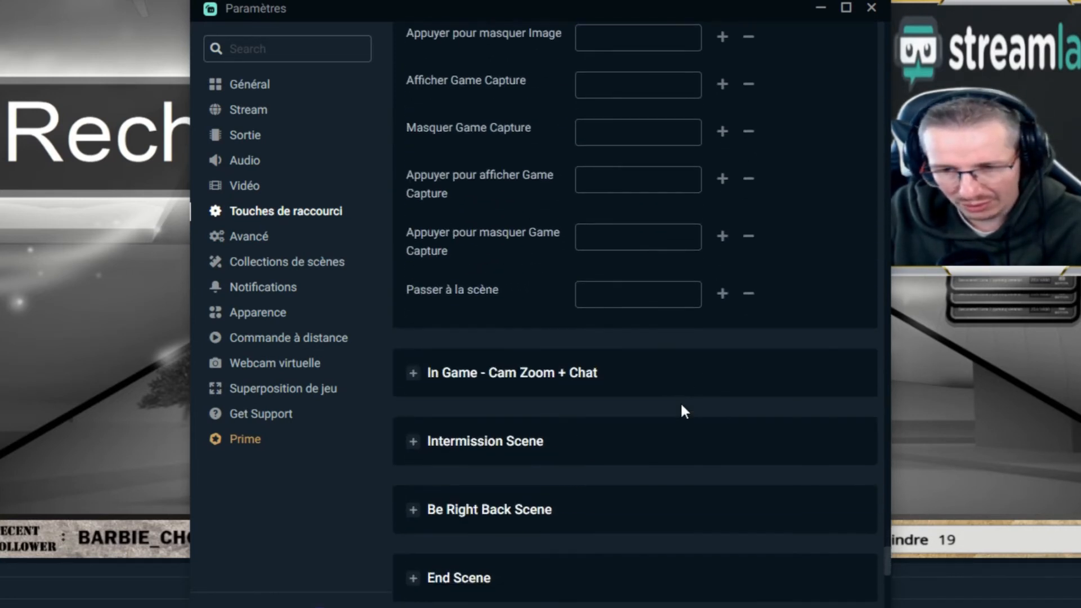
{"action": "scroll", "coordinate": [682, 407], "scroll_direction": "down", "scroll_amount": 1}
{"action": "left_click", "coordinate": [624, 267]}
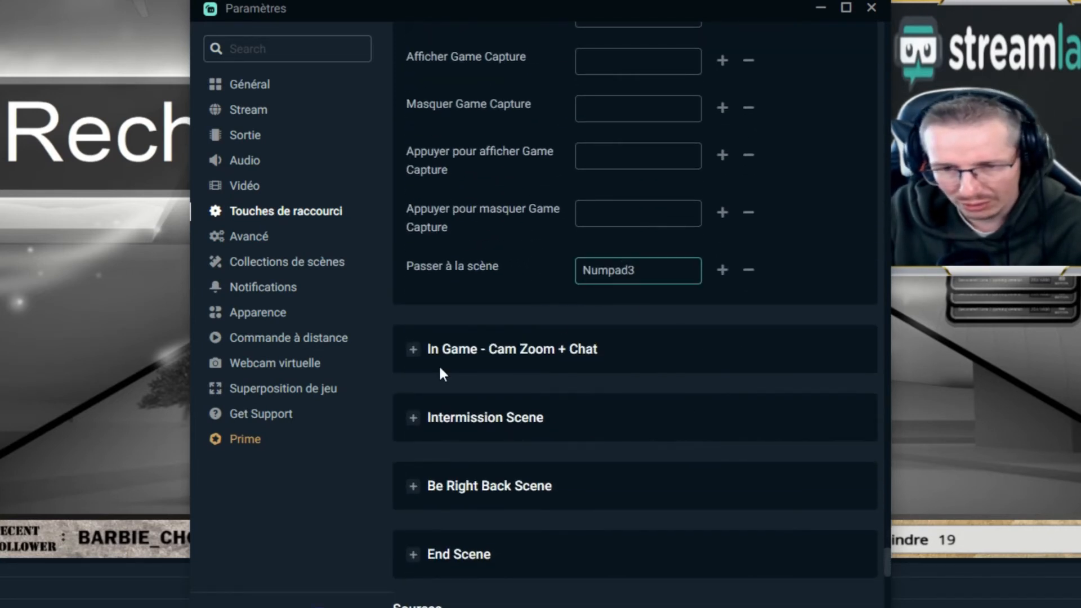
Assign Numpad4 as the hotkey for switching to the "In Game - Cam Zoom + Chat" scene
{"action": "left_click", "coordinate": [412, 352]}
{"action": "scroll", "coordinate": [625, 394], "scroll_direction": "down", "scroll_amount": 15}
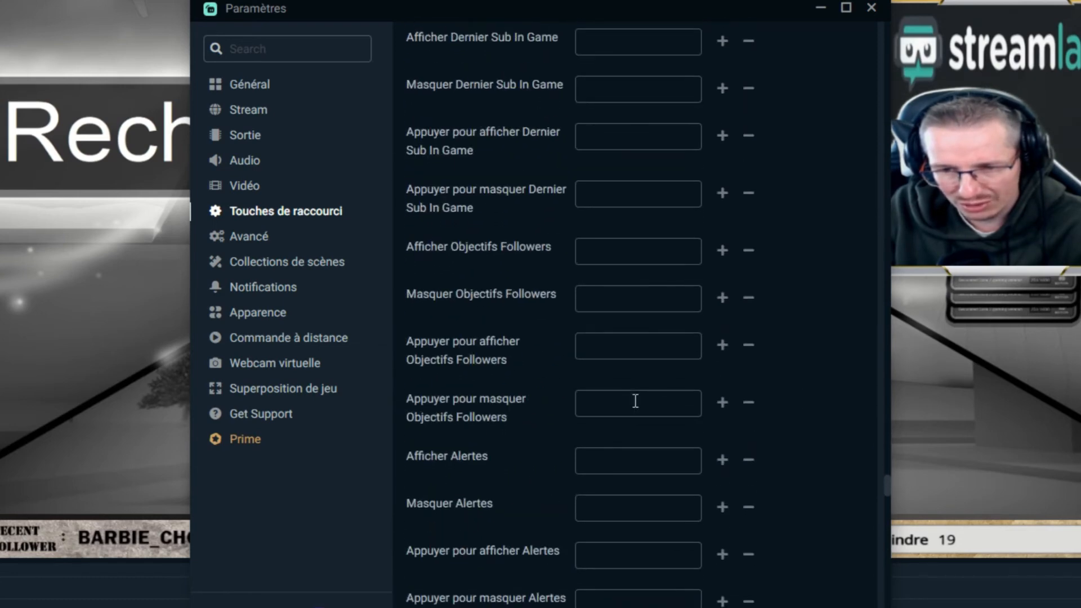
{"action": "scroll", "coordinate": [632, 406], "scroll_direction": "down", "scroll_amount": 20}
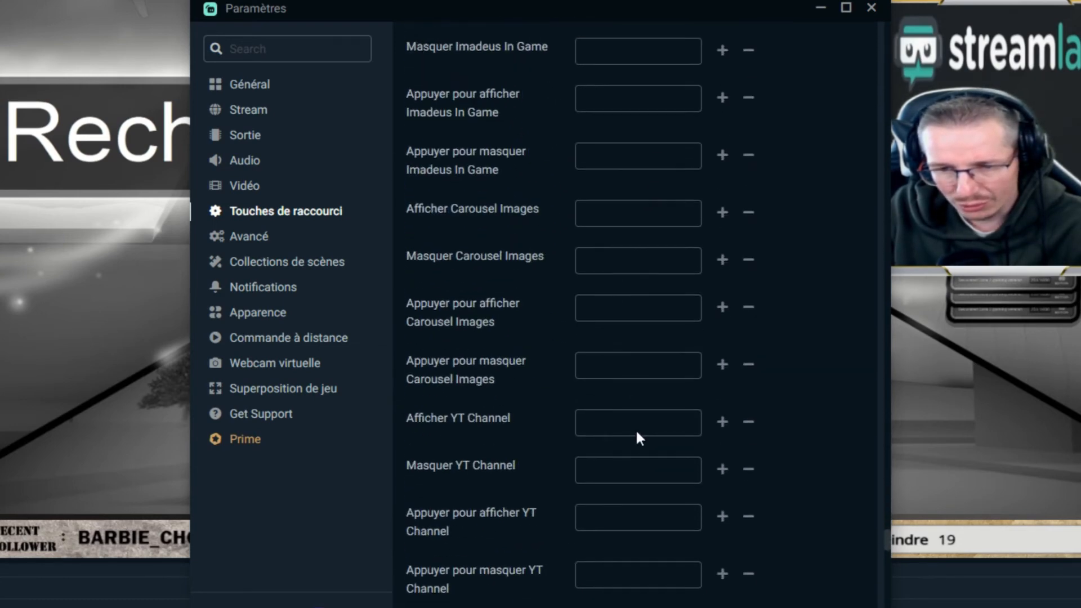
{"action": "scroll", "coordinate": [636, 435], "scroll_direction": "down", "scroll_amount": 10}
{"action": "left_click", "coordinate": [624, 501]}
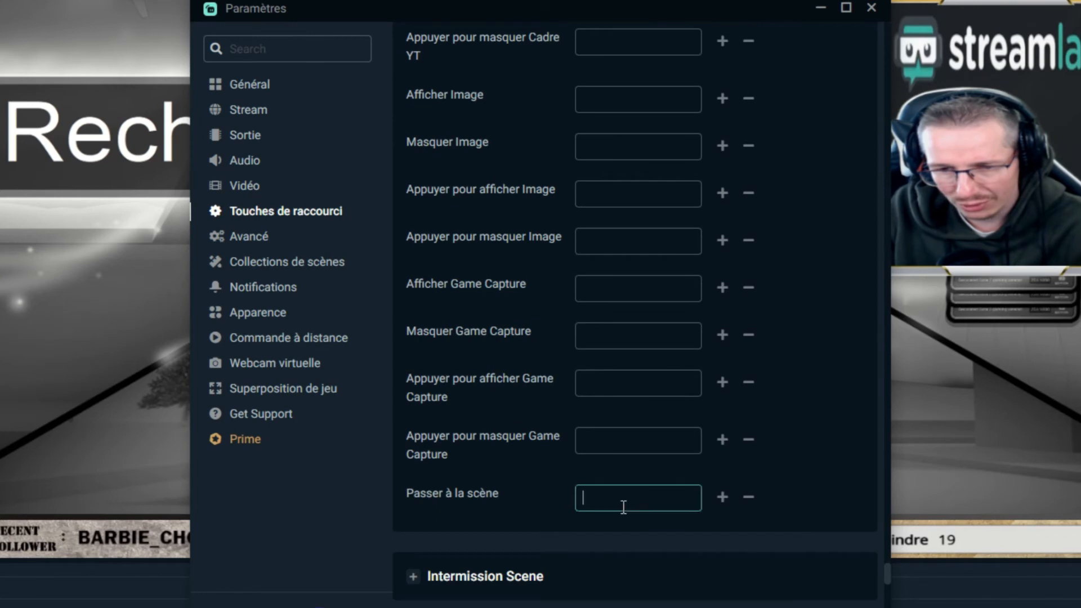
{"action": "key", "text": "KP_4"}
Assign Numpad5 as the hotkey for switching to the Intermission Scene
{"action": "scroll", "coordinate": [462, 394], "scroll_direction": "down", "scroll_amount": 6}
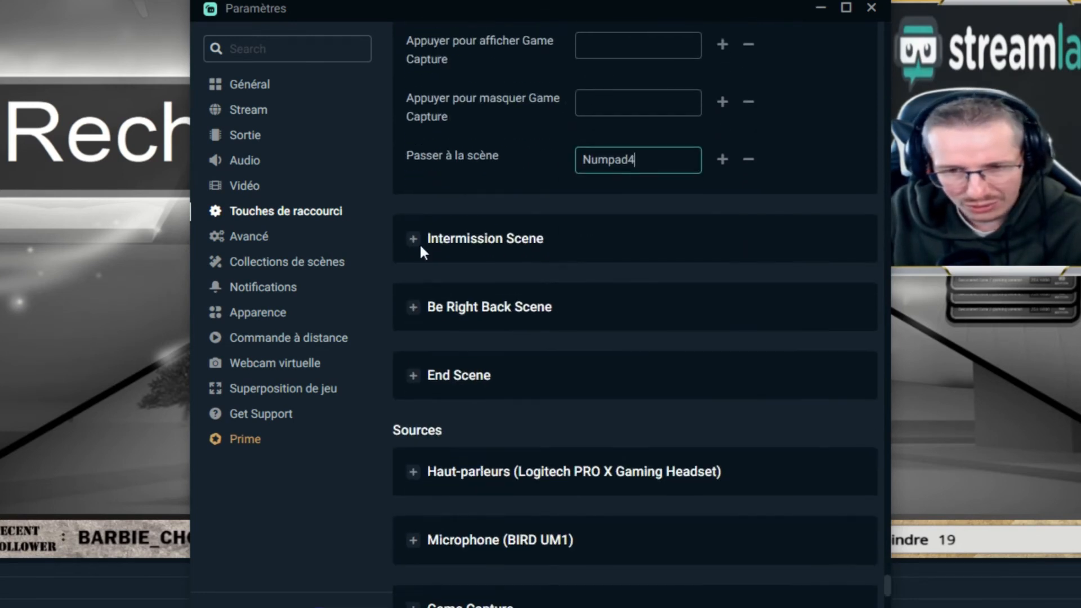
{"action": "left_click", "coordinate": [421, 240]}
{"action": "scroll", "coordinate": [687, 369], "scroll_direction": "down", "scroll_amount": 20}
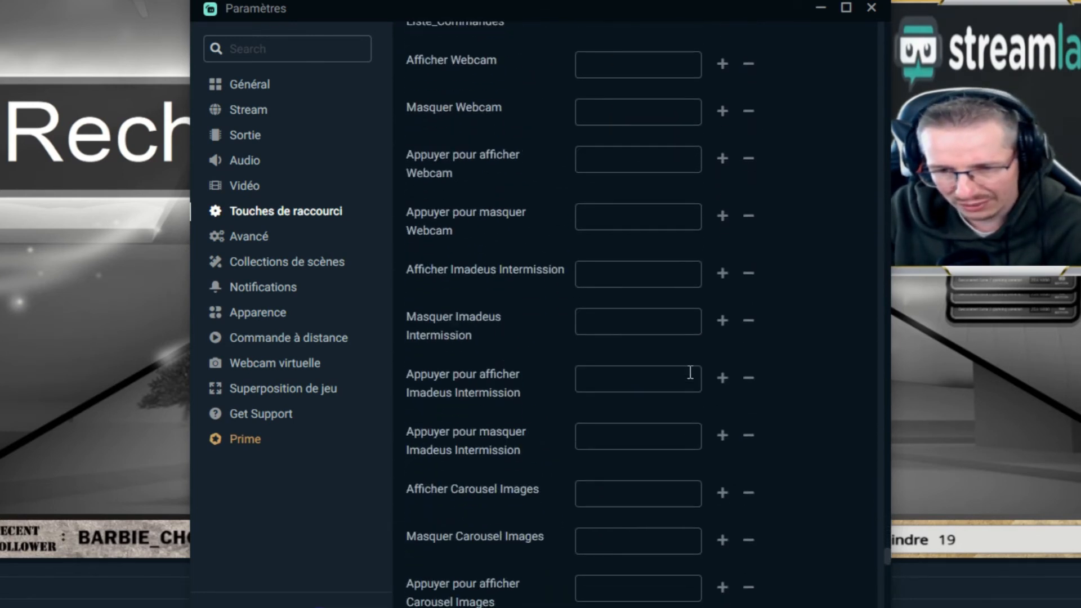
{"action": "scroll", "coordinate": [675, 397], "scroll_direction": "down", "scroll_amount": 10}
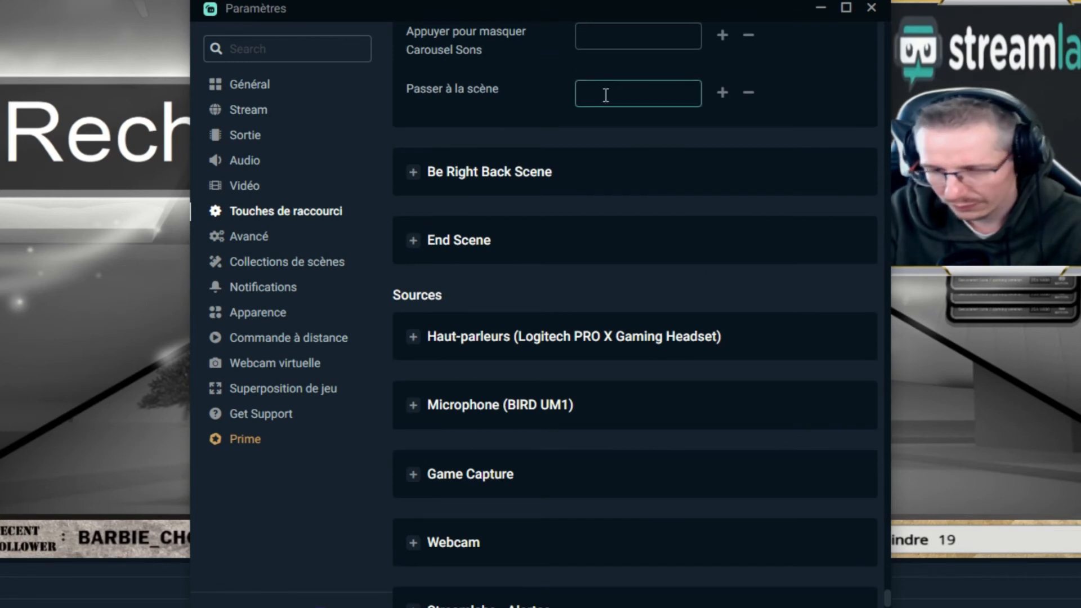
{"action": "key", "text": "KP_5"}
Assign Numpad6 as the hotkey for switching to the Be Right Back Scene
{"action": "left_click", "coordinate": [412, 174]}
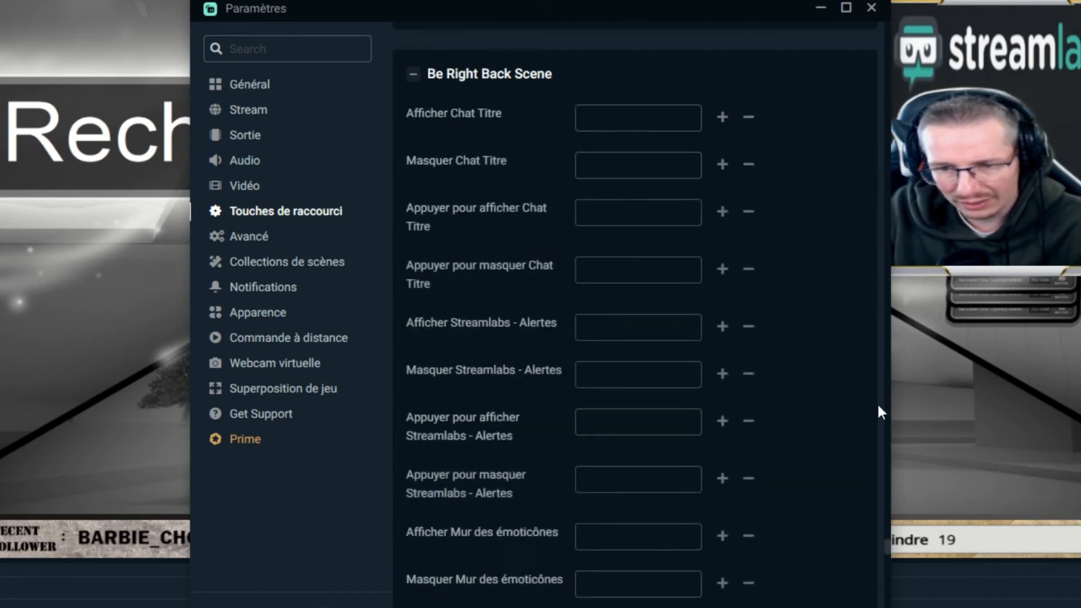
{"action": "scroll", "coordinate": [757, 437], "scroll_direction": "down", "scroll_amount": 20}
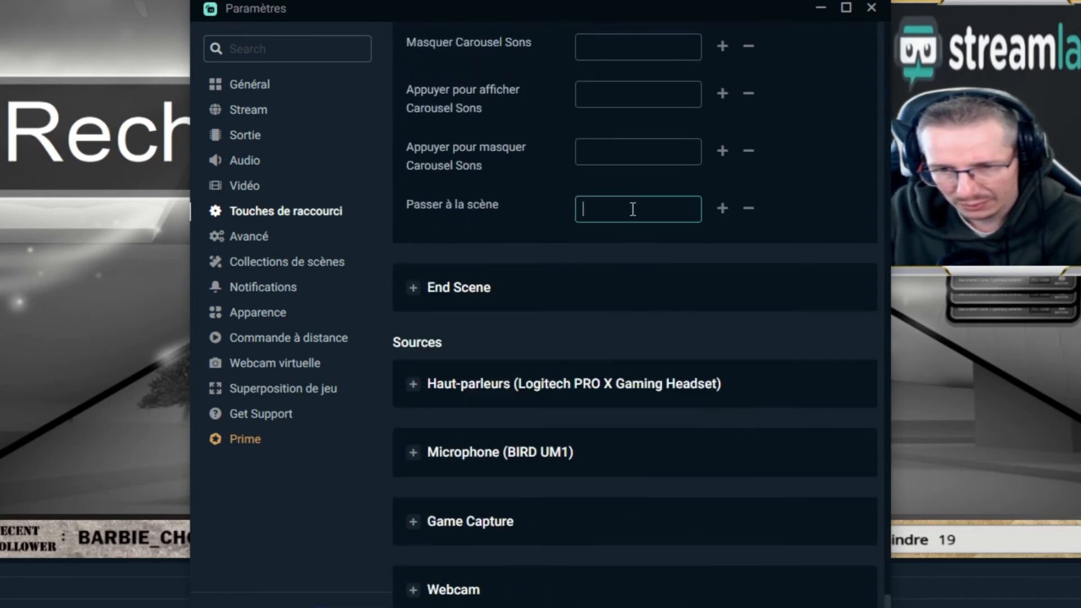
{"action": "key", "text": "KP_6"}
Assign Numpad7 as the hotkey for switching to the End Scene and finish the settings
{"action": "left_click", "coordinate": [417, 288]}
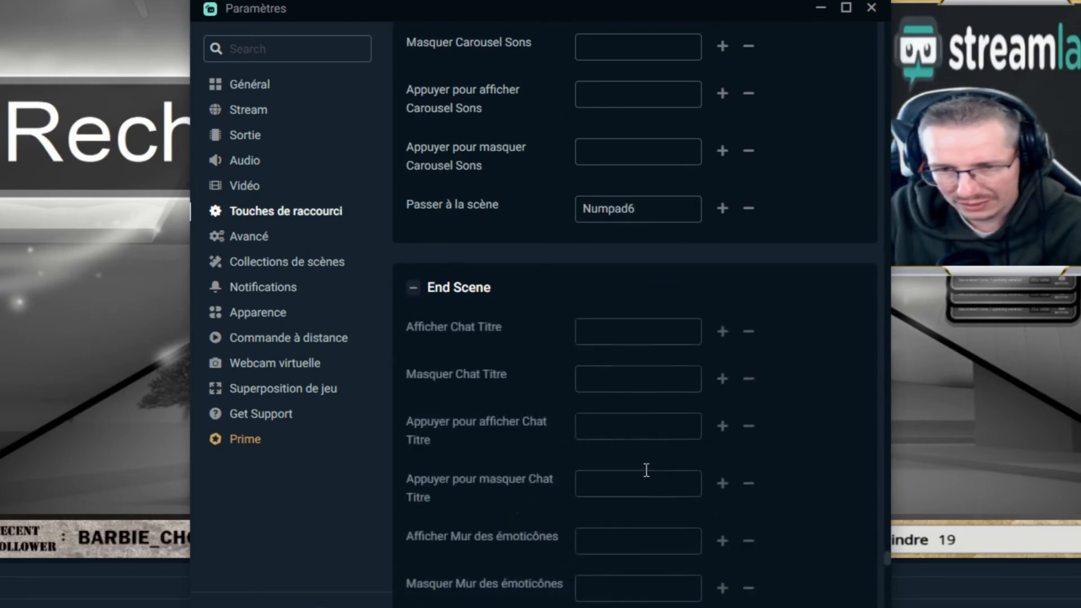
{"action": "scroll", "coordinate": [646, 470], "scroll_direction": "down", "scroll_amount": 20}
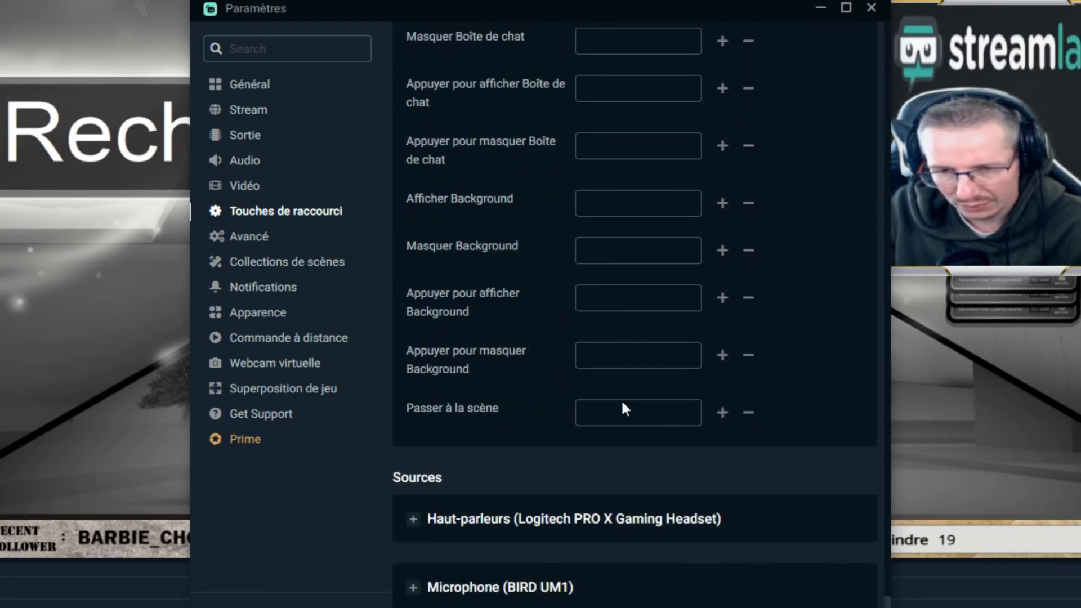
{"action": "left_click", "coordinate": [622, 404]}
{"action": "key", "text": "KP_7"}
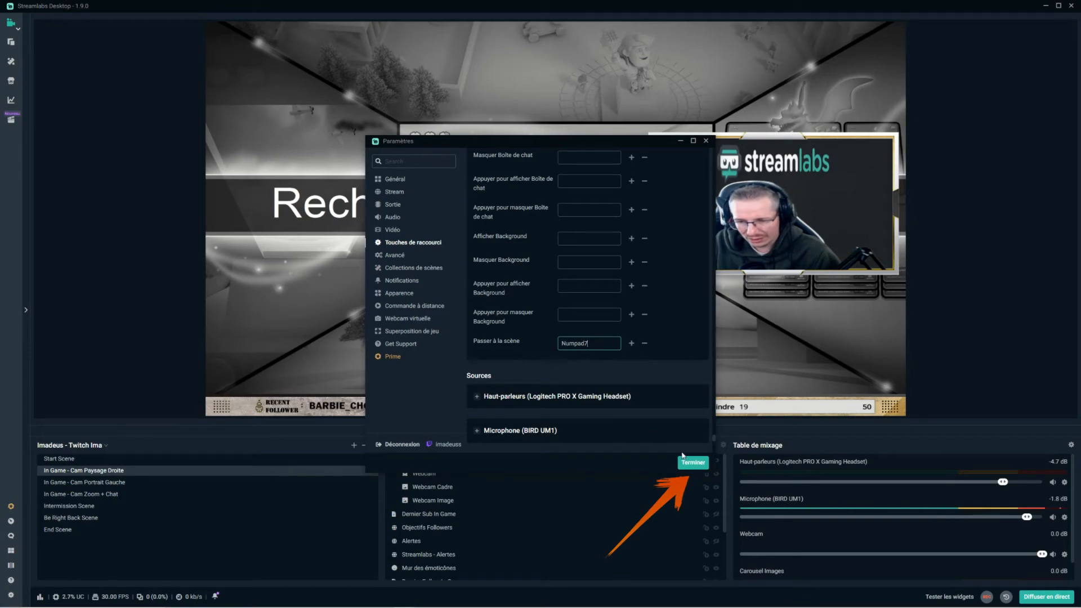
{"action": "left_click", "coordinate": [687, 461]}
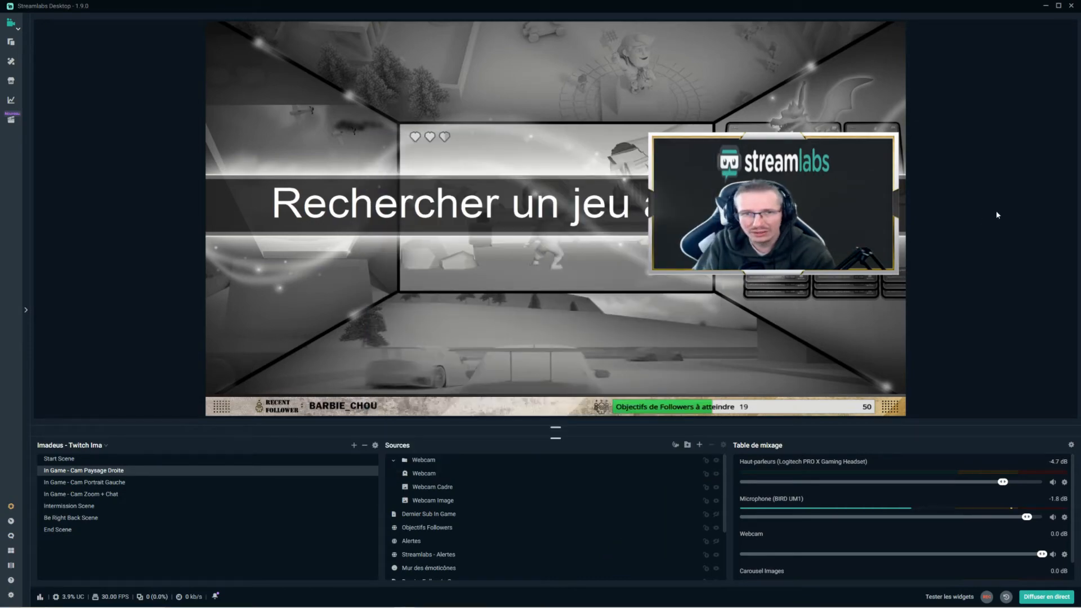
Test the scene hotkeys by switching in order from the Start Scene through the three In Game scenes to the Intermission Scene
{"action": "key", "text": "KP_7"}
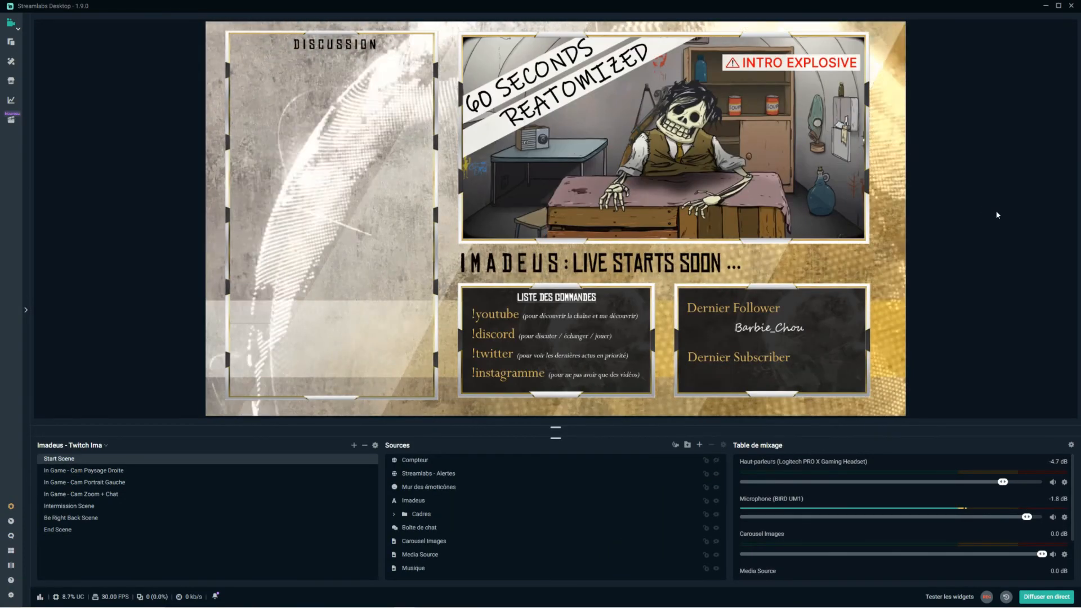
{"action": "key", "text": "KP_8"}
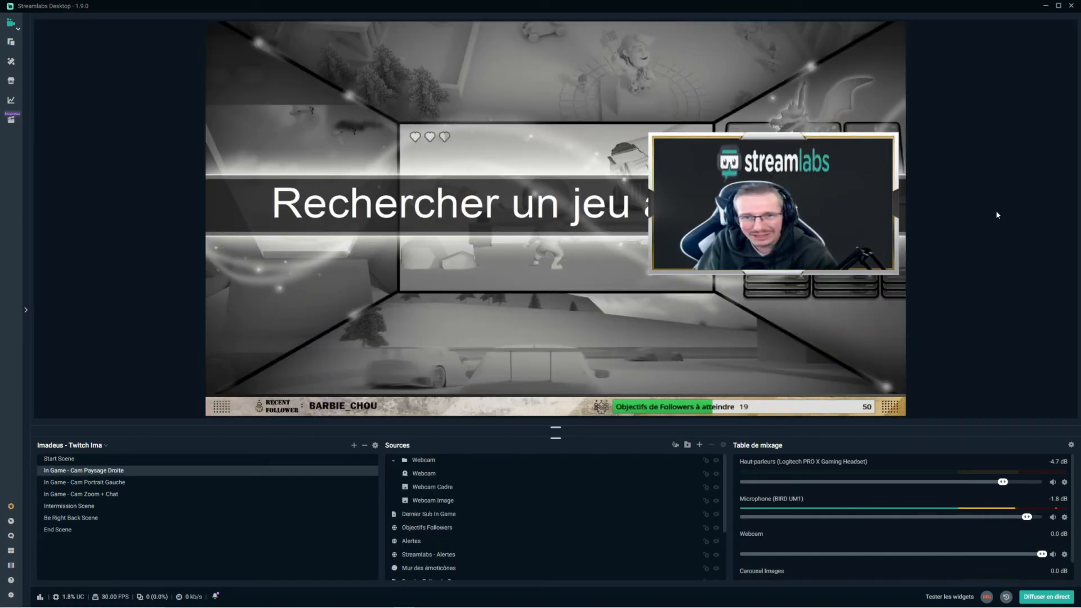
{"action": "key", "text": "KP_9"}
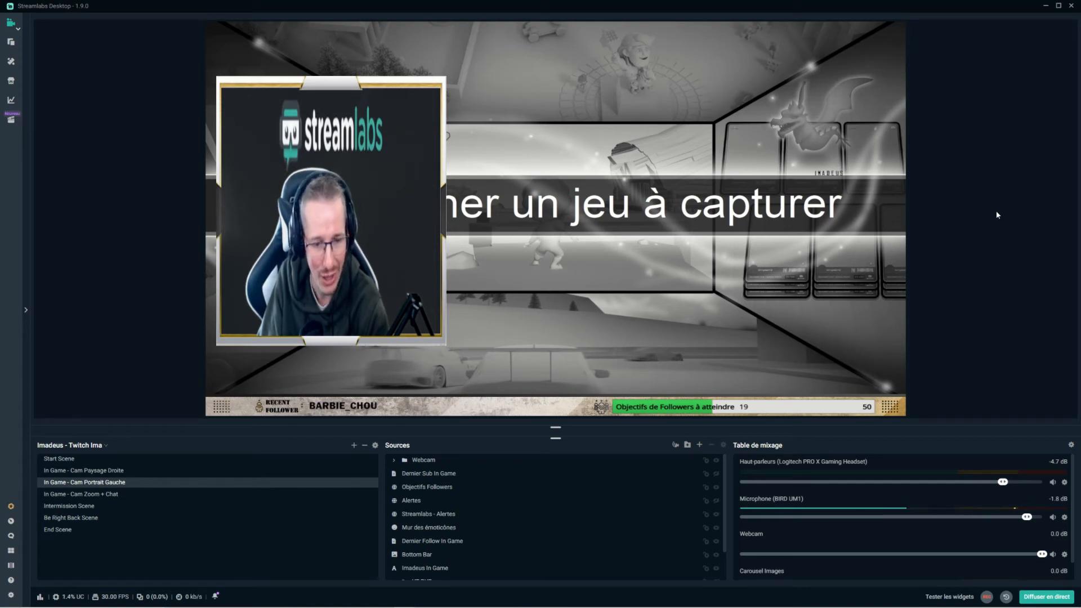
{"action": "key", "text": "KP_4"}
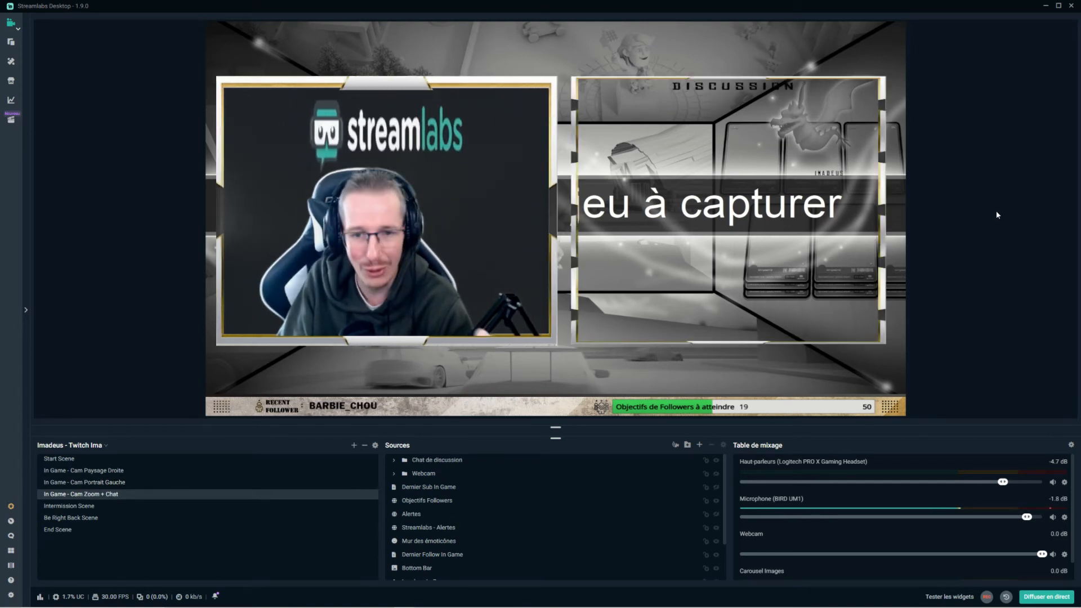
{"action": "key", "text": "KP_6"}
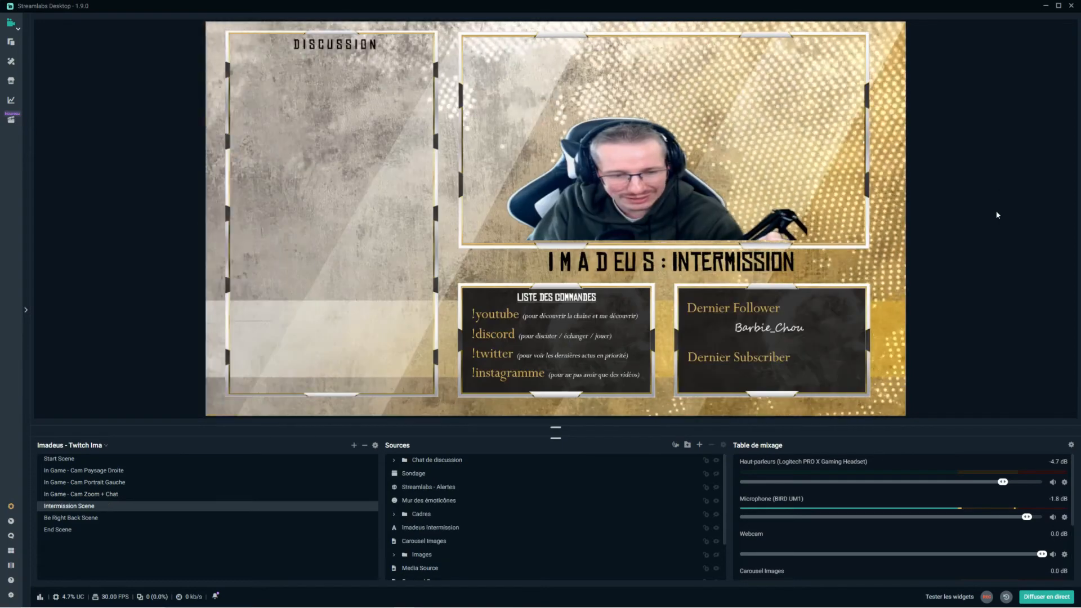
Test the remaining scene hotkeys by switching to the Be Right Back Scene and the End Scene, and return to an In Game scene
{"action": "key", "text": "KP_6"}
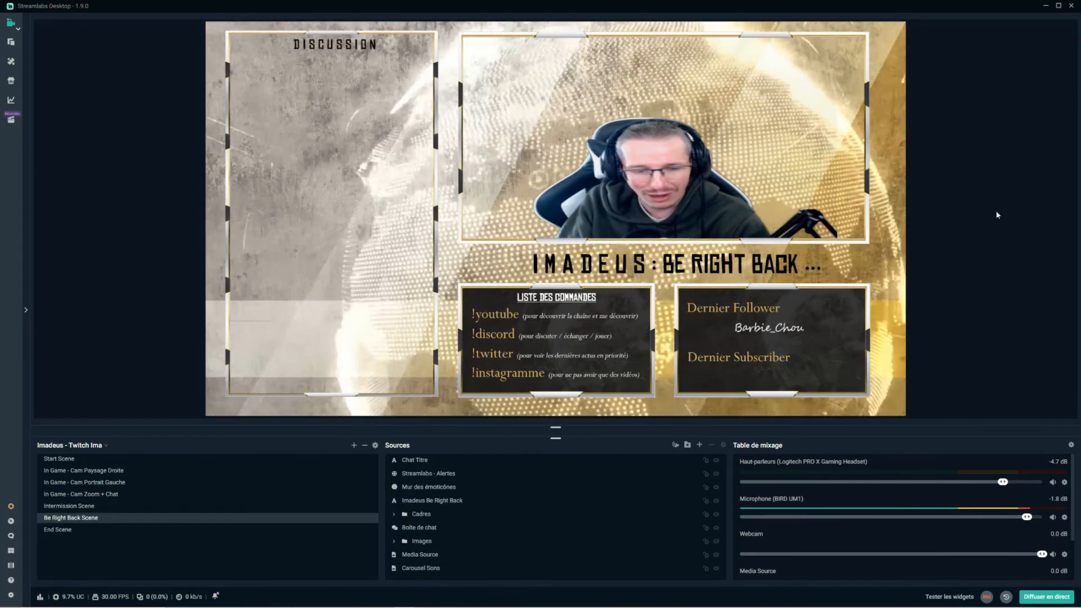
{"action": "key", "text": "KP_6"}
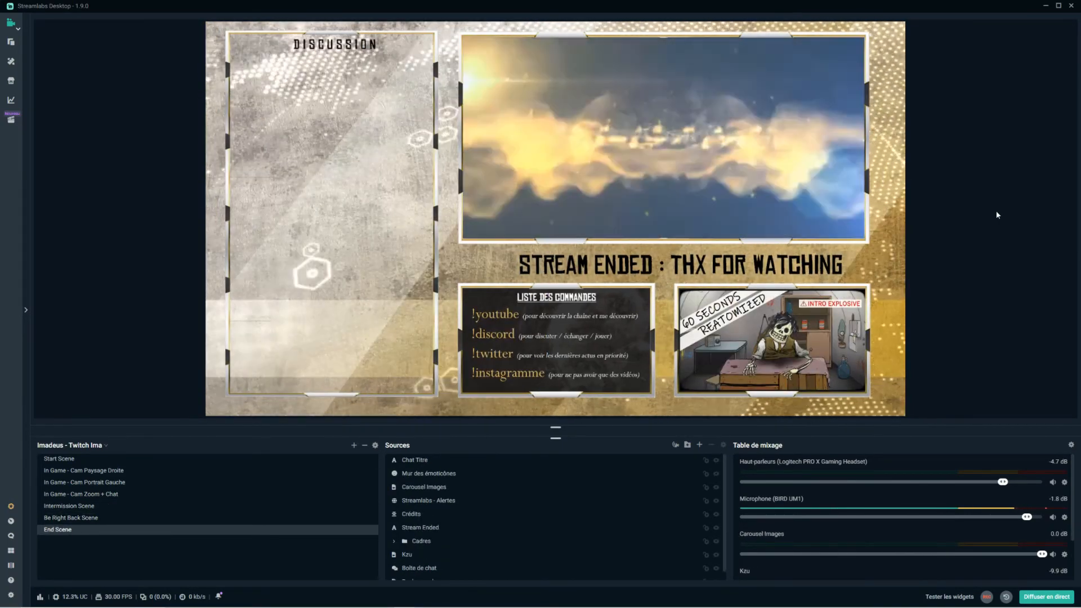
{"action": "key", "text": "KP_1"}
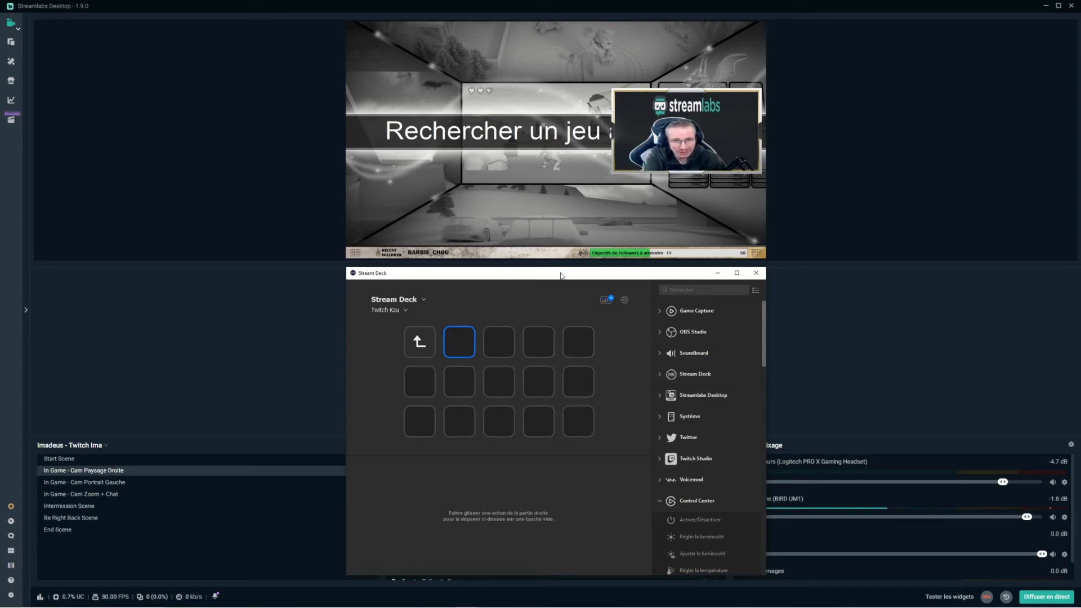
In Stream Deck, create a folder titled Scenes on the first free key and give it an icon from the Animated image folder
{"action": "right_click", "coordinate": [461, 347]}
{"action": "left_click", "coordinate": [474, 354]}
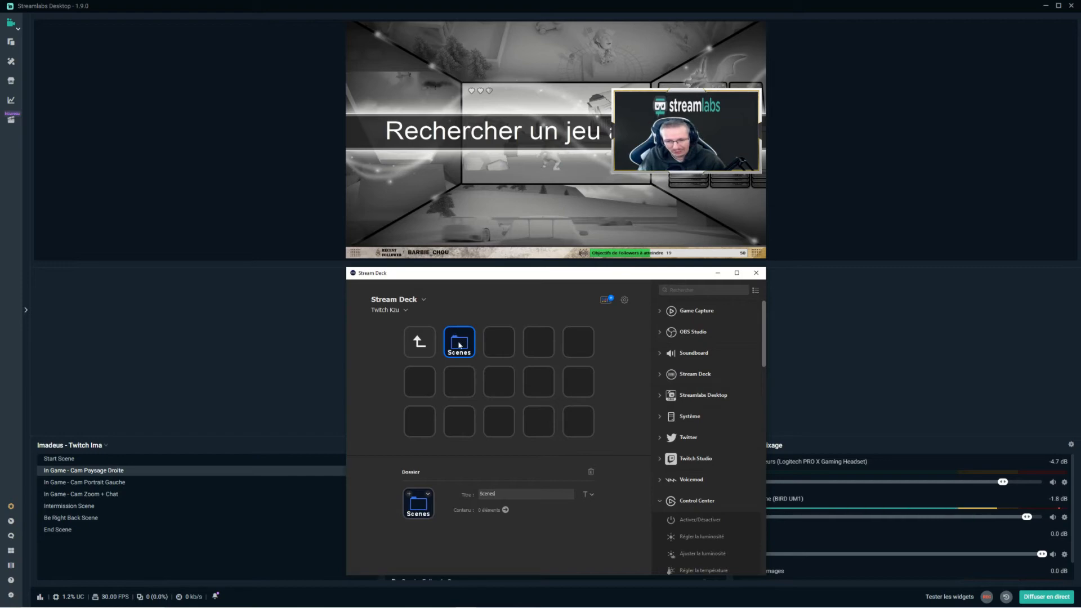
{"action": "left_click", "coordinate": [427, 498]}
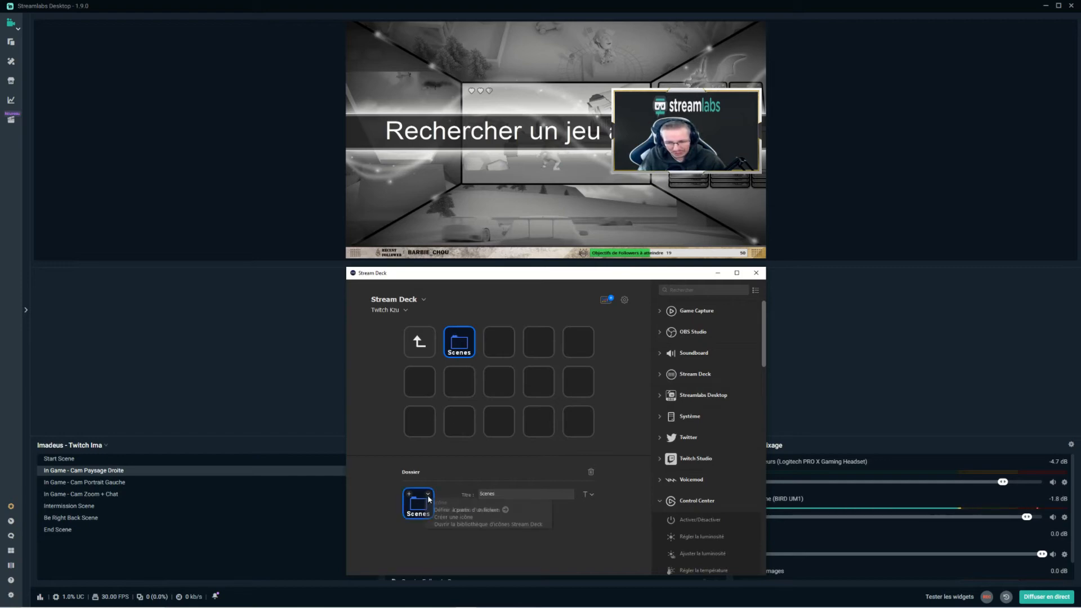
{"action": "left_click", "coordinate": [466, 509]}
{"action": "scroll", "coordinate": [752, 488], "scroll_direction": "down", "scroll_amount": 10}
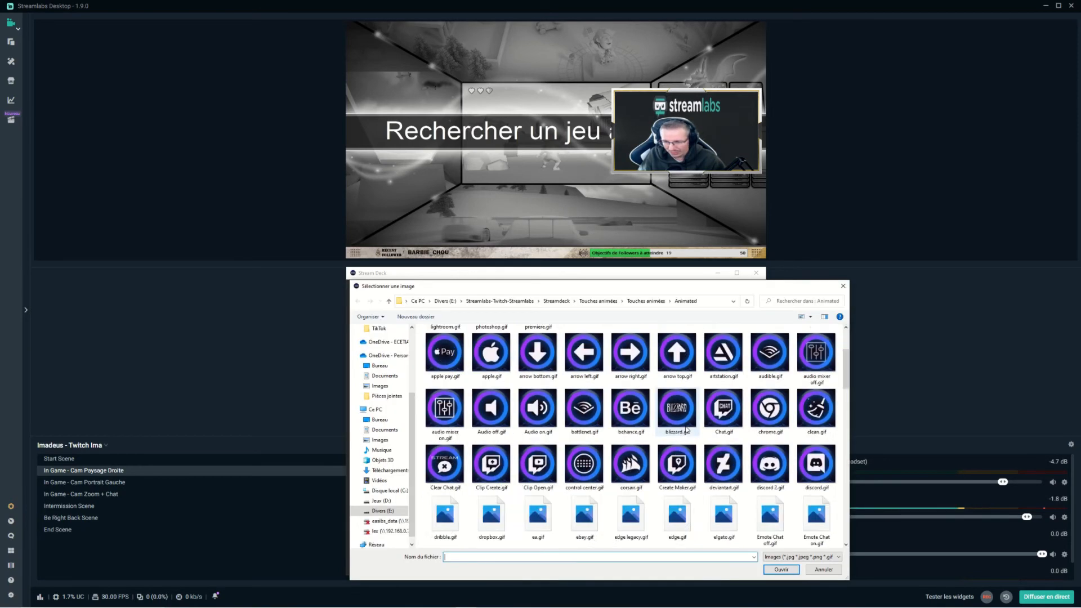
{"action": "double_click", "coordinate": [722, 519]}
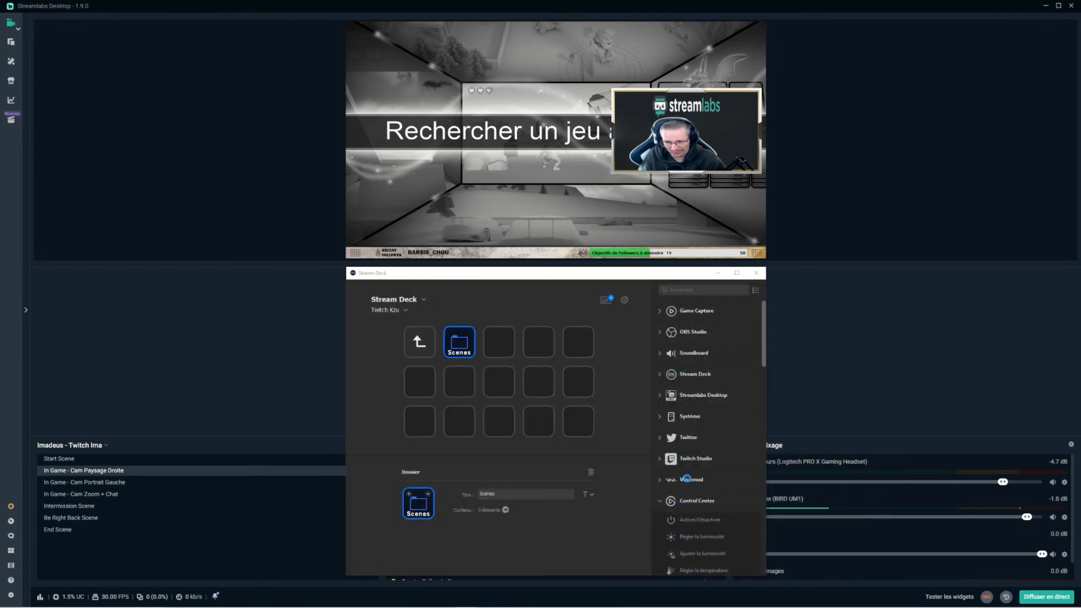
Open the Scenes folder and add a Streamlabs Desktop Scène action for Start Scene on the first free key, titled Start
{"action": "double_click", "coordinate": [469, 346]}
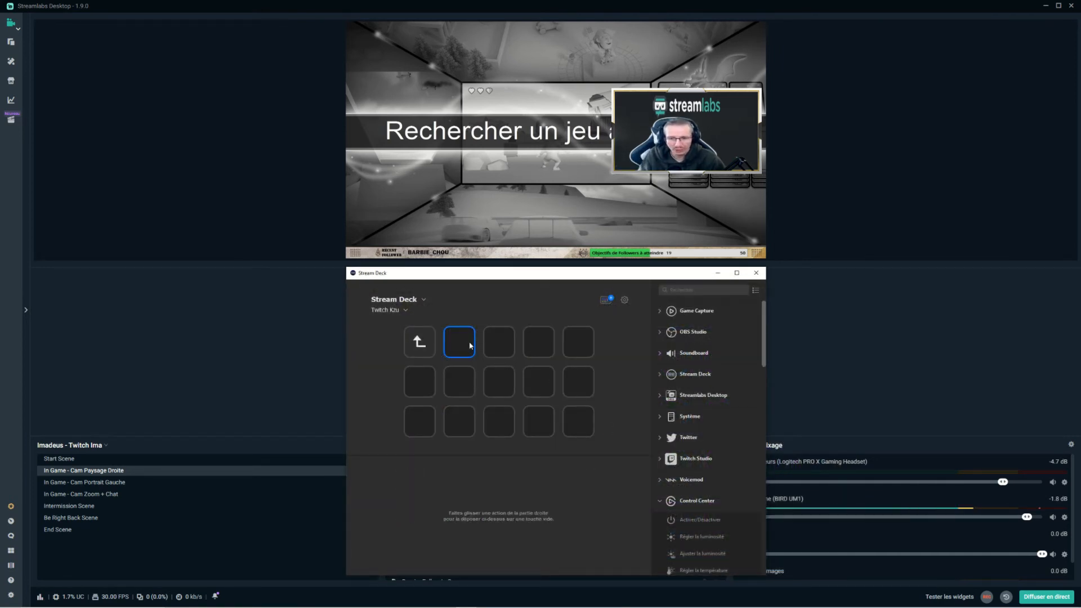
{"action": "left_click", "coordinate": [660, 395]}
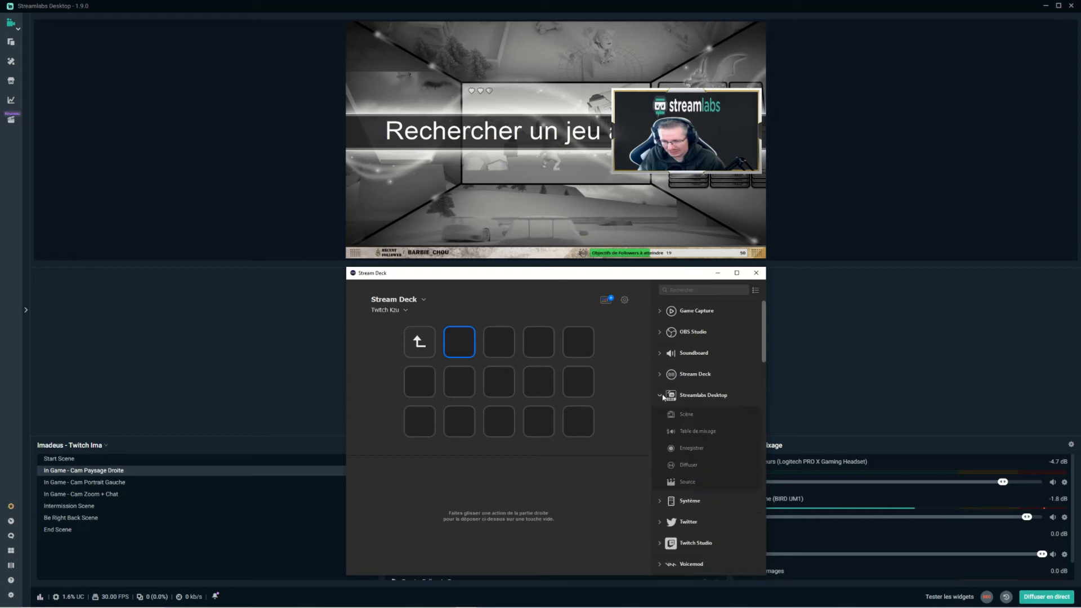
{"action": "left_click_drag", "start_coordinate": [694, 416], "coordinate": [464, 349]}
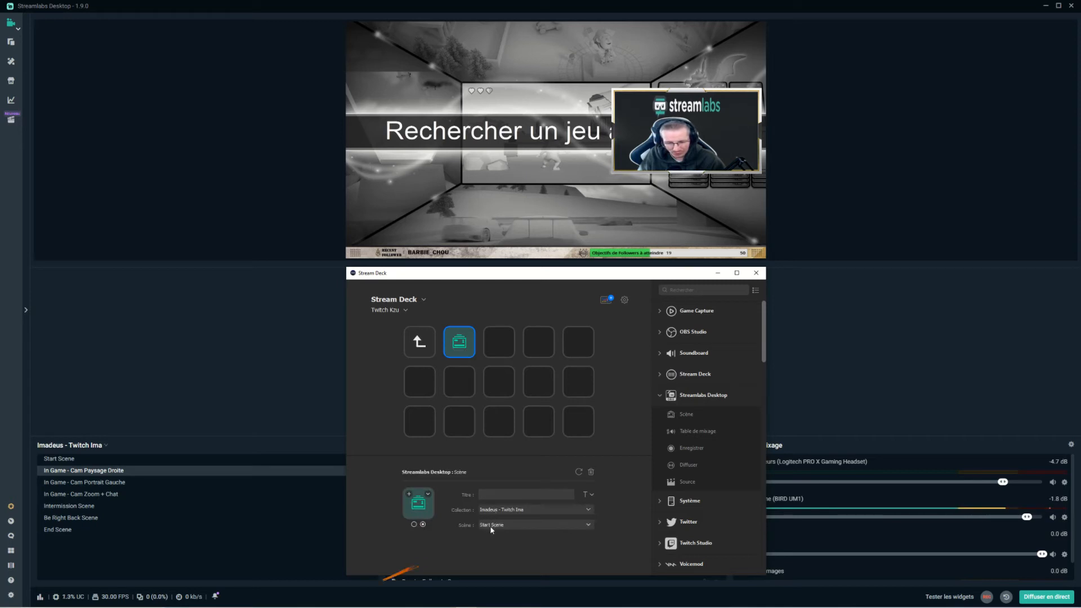
{"action": "left_click", "coordinate": [489, 491]}
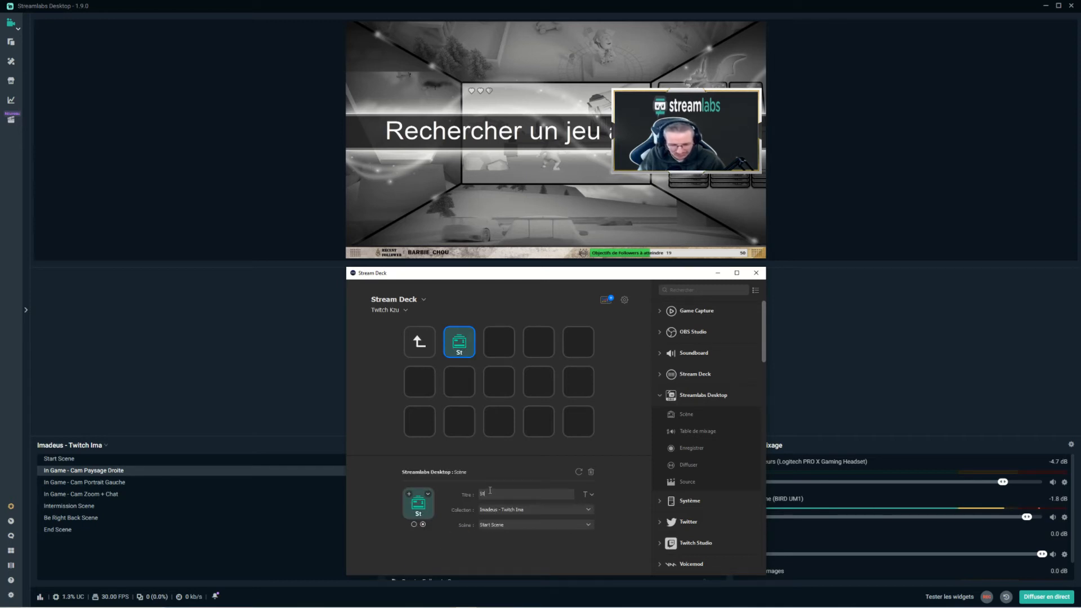
Set the Start key's icon to adobe photoshop.gif and show the key's other state
{"action": "left_click", "coordinate": [428, 495]}
{"action": "left_click", "coordinate": [439, 509]}
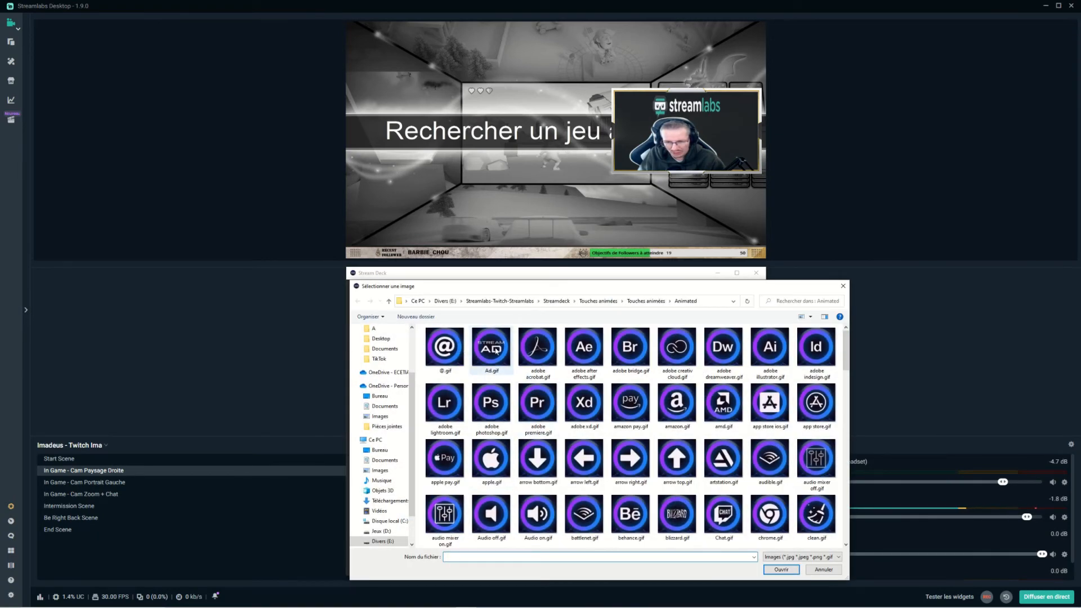
{"action": "double_click", "coordinate": [490, 403]}
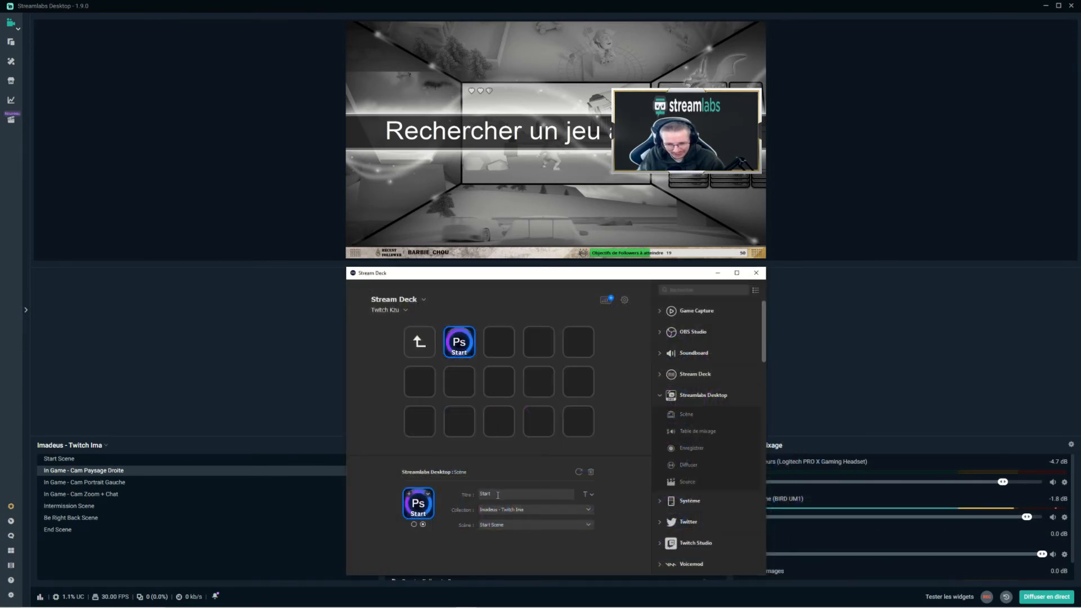
{"action": "left_click", "coordinate": [414, 524]}
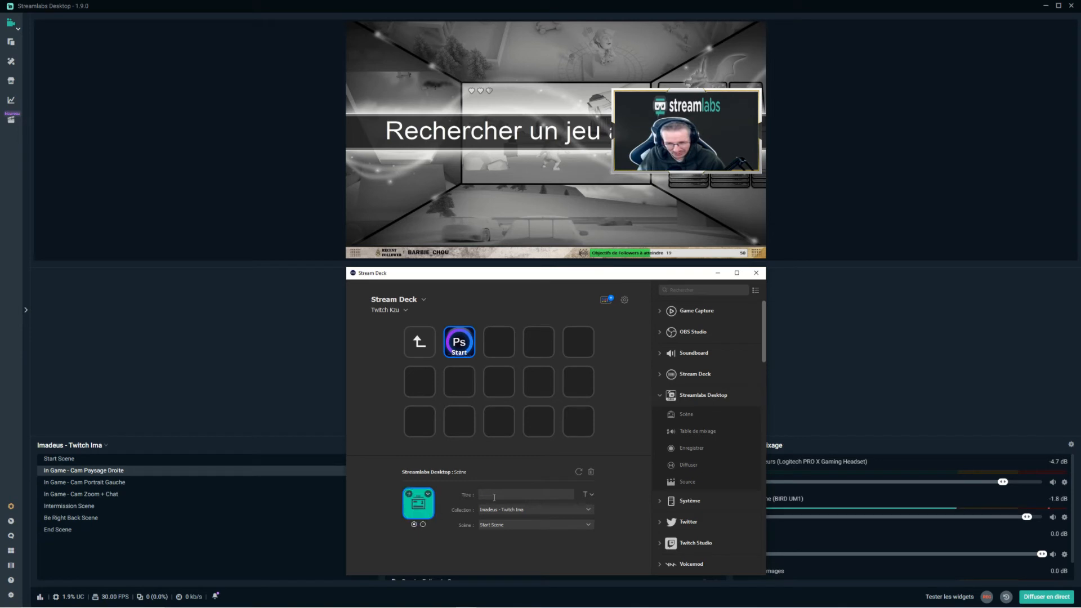
Add a Scène action on the key beside Start and assign it to In Game - Cam Paysage Droite
{"action": "left_click", "coordinate": [498, 349]}
{"action": "left_click_drag", "start_coordinate": [703, 423], "coordinate": [505, 345]}
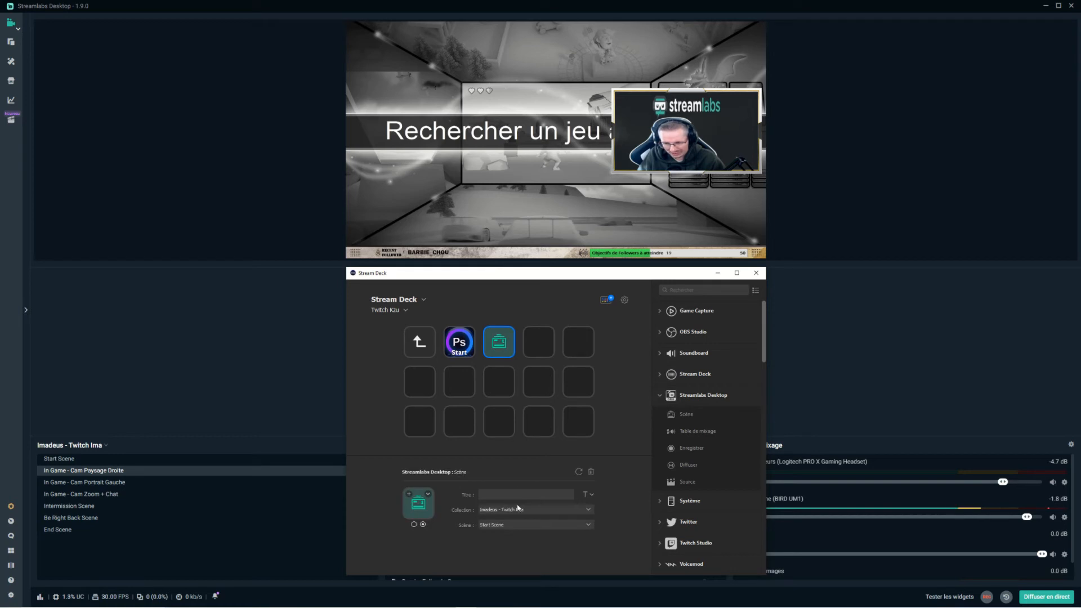
{"action": "left_click", "coordinate": [513, 528]}
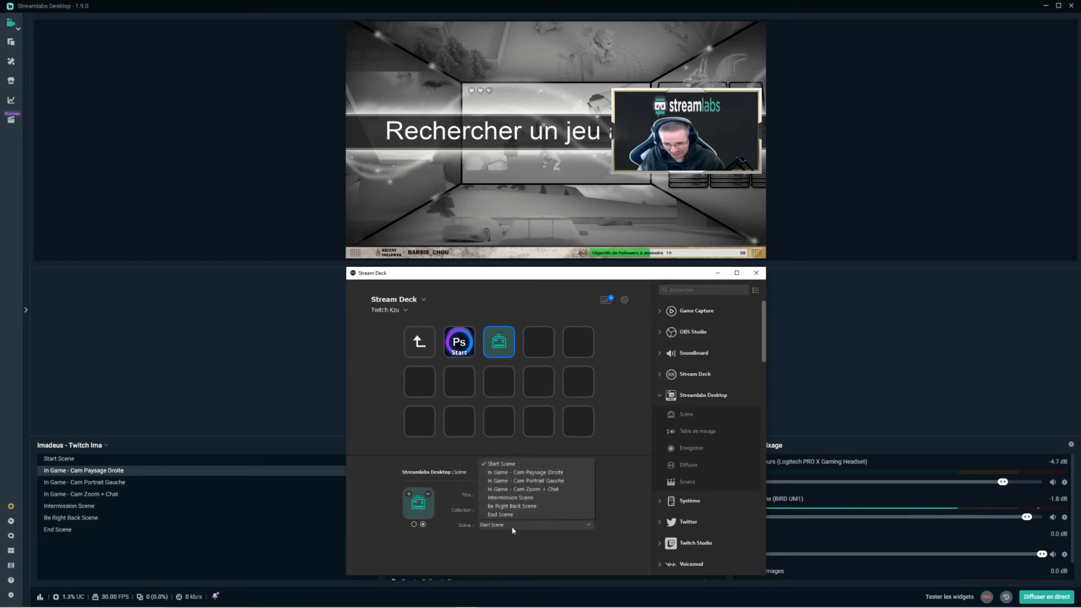
{"action": "left_click", "coordinate": [527, 473]}
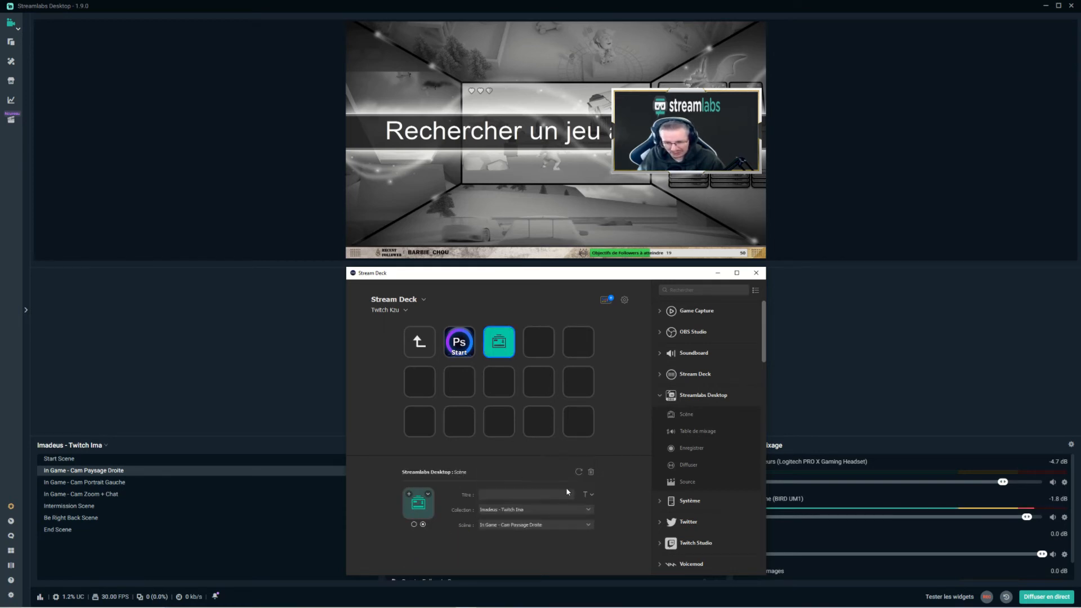
Set the new scene key's icon to arrow right.gif and its title to CamD for the current state
{"action": "left_click", "coordinate": [430, 494]}
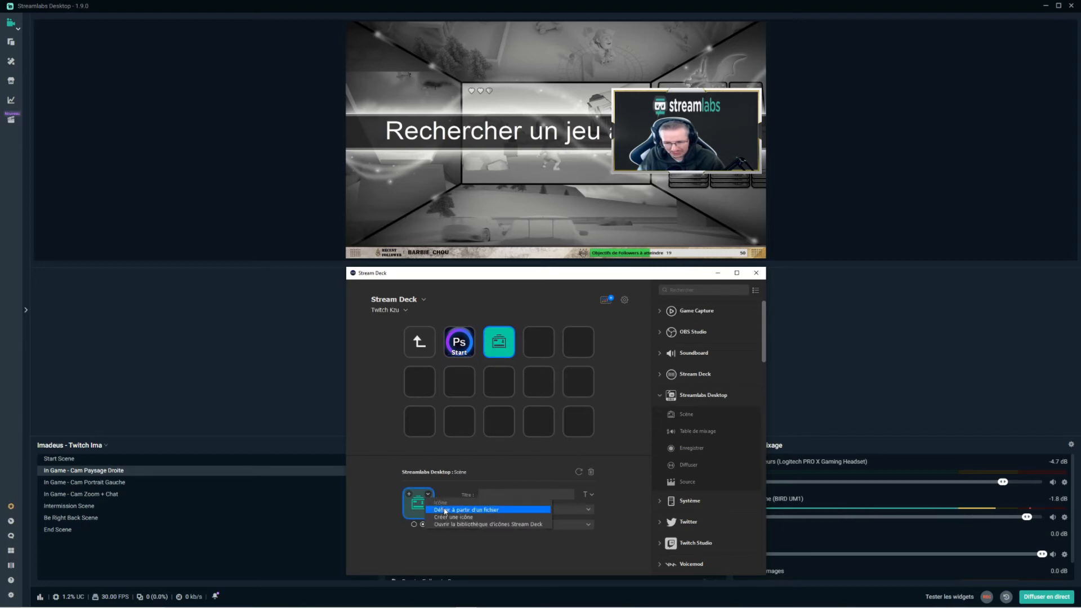
{"action": "left_click", "coordinate": [451, 510]}
{"action": "double_click", "coordinate": [633, 458]}
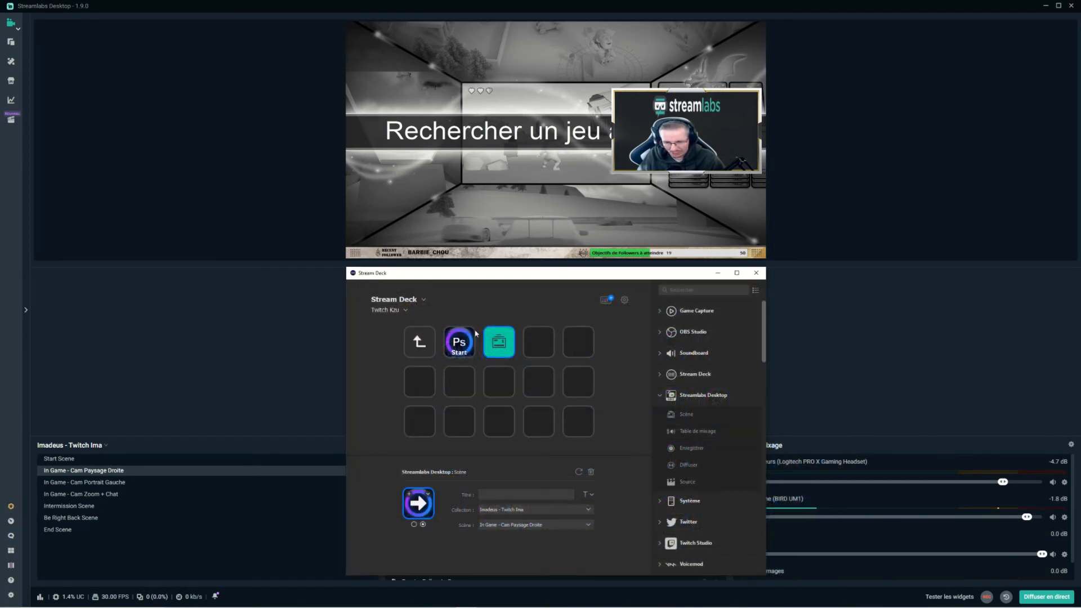
{"action": "left_click", "coordinate": [483, 493]}
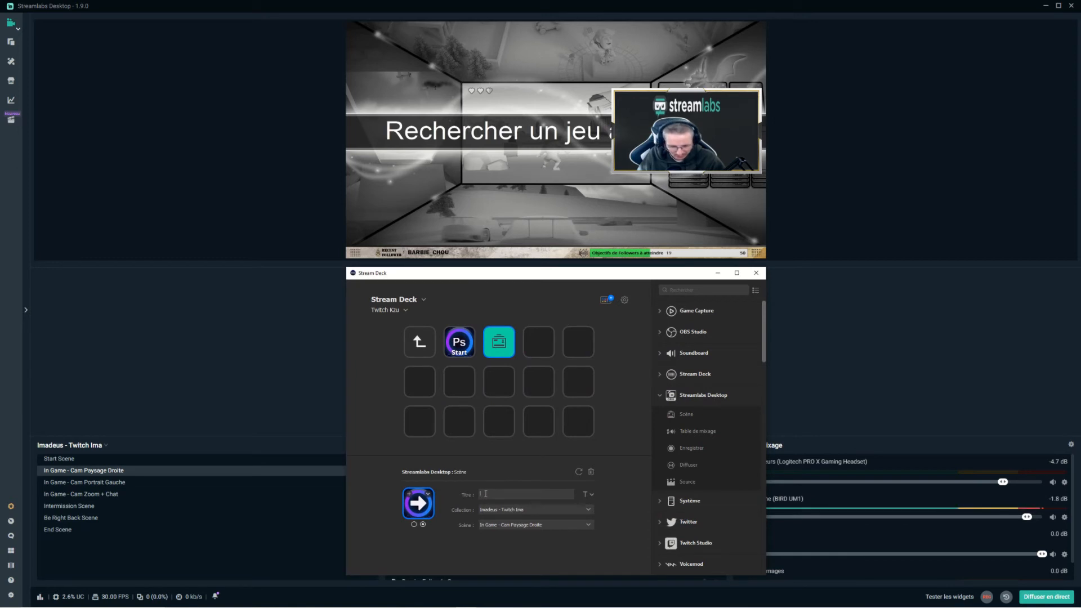
{"action": "type", "text": "CamD"}
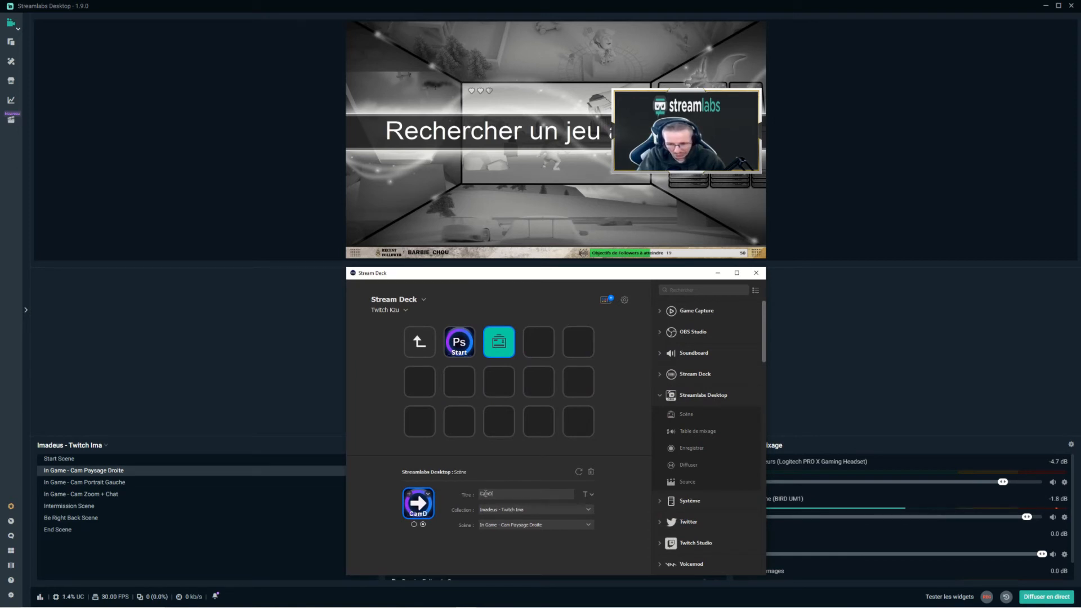
Give the other state of the Cam Paysage Droite key the same arrow right.gif icon and the title CamD
{"action": "left_click", "coordinate": [423, 524]}
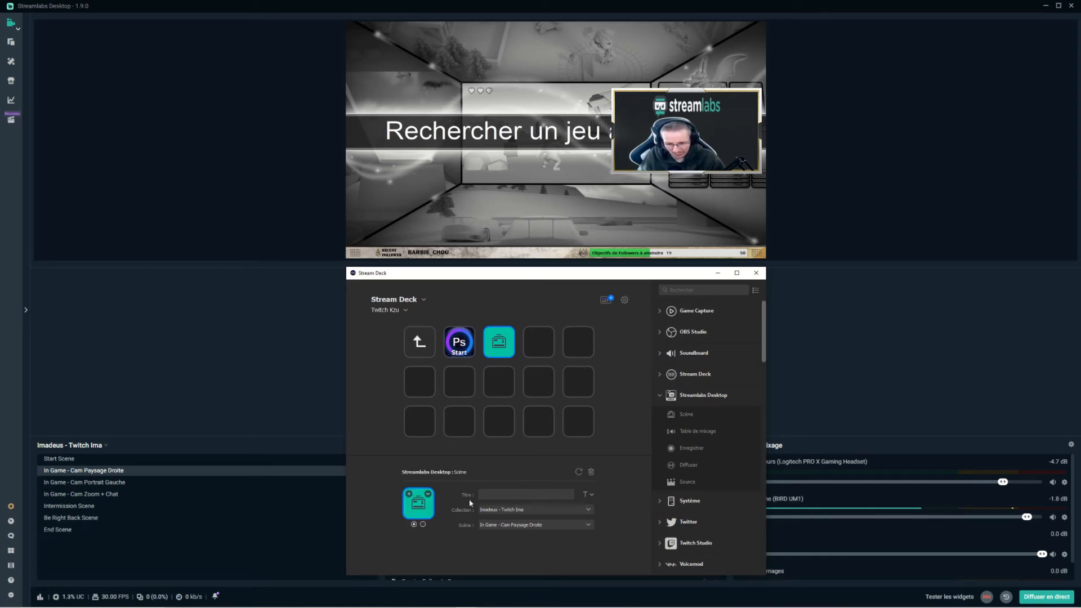
{"action": "left_click", "coordinate": [428, 502]}
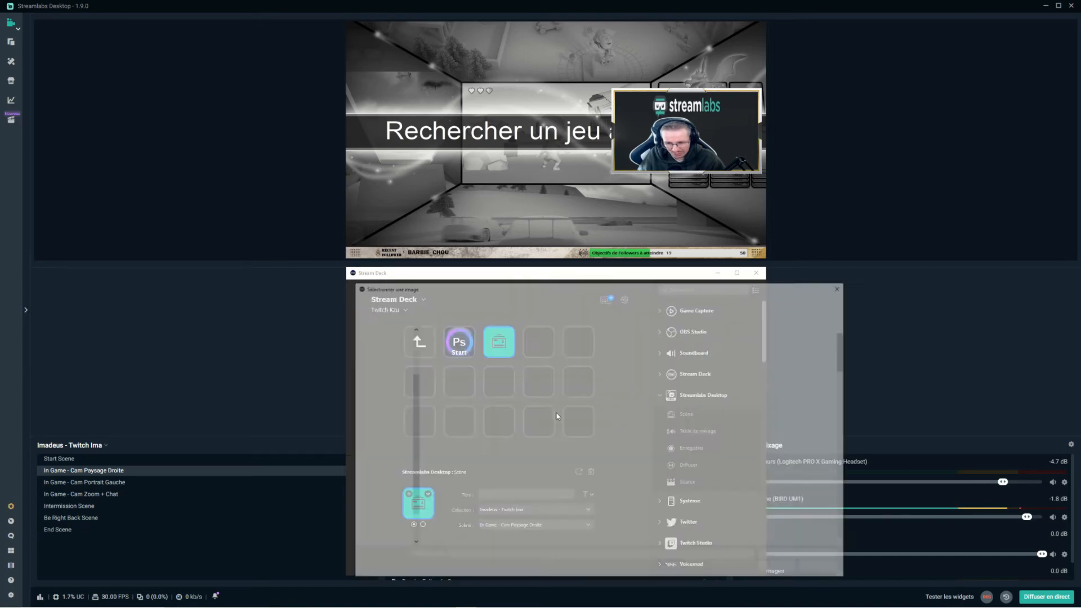
{"action": "double_click", "coordinate": [630, 457]}
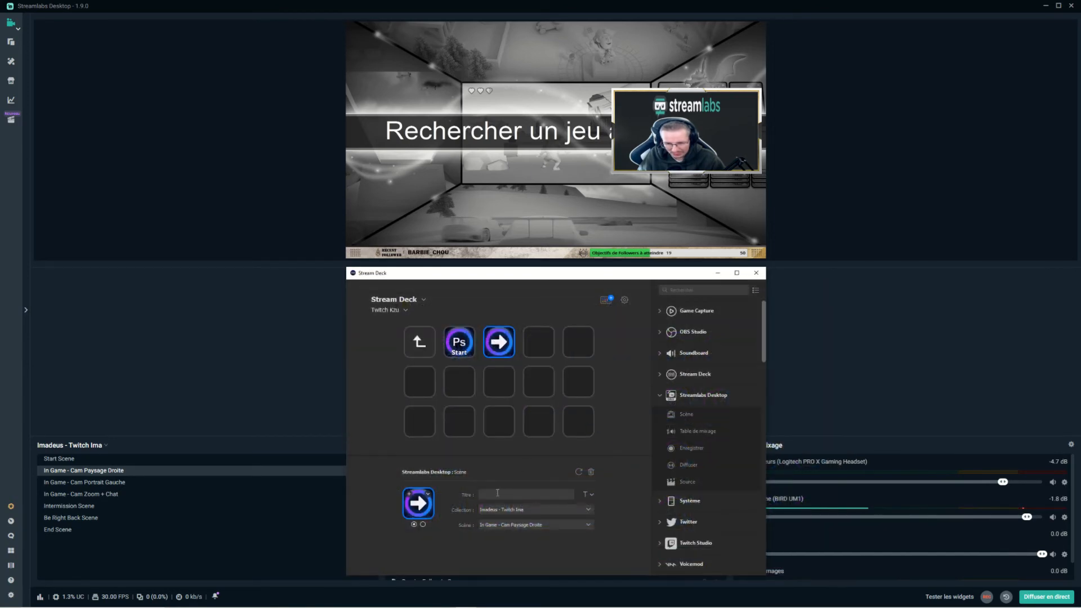
{"action": "left_click", "coordinate": [499, 493]}
{"action": "type", "text": "CamD"}
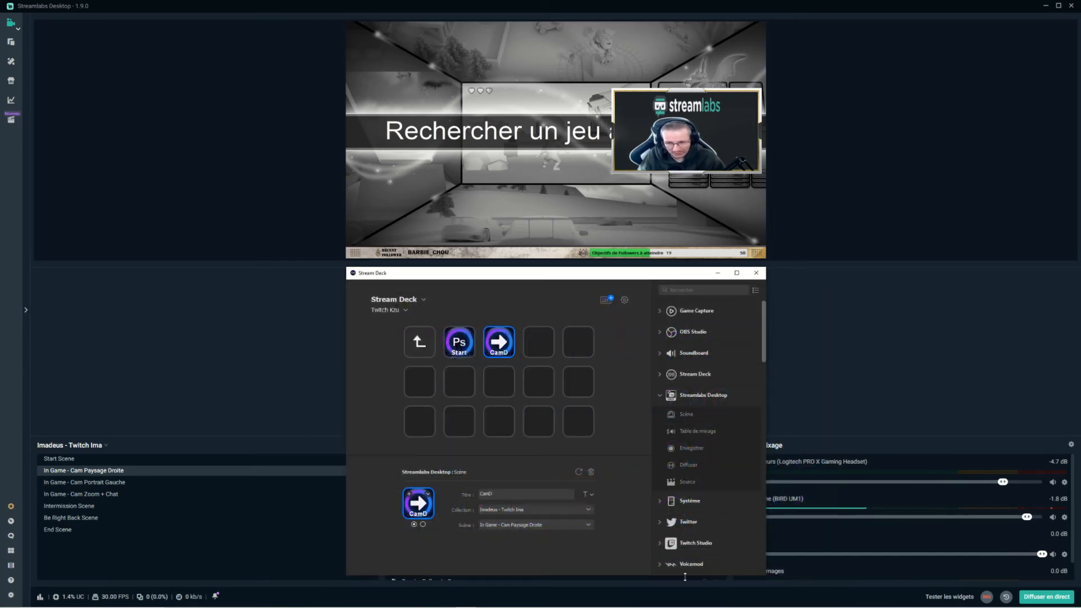
Add a Scène action on the key beside CamD and assign it to In Game - Cam Portrait Gauche
{"action": "left_click", "coordinate": [629, 379]}
{"action": "left_click", "coordinate": [540, 340]}
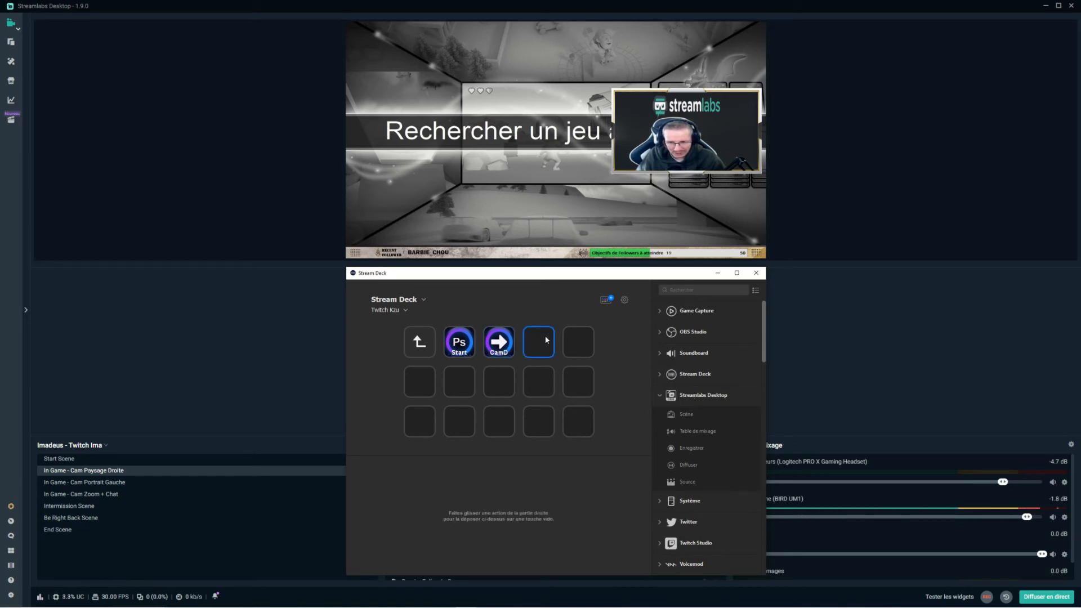
{"action": "left_click_drag", "start_coordinate": [684, 419], "coordinate": [540, 346]}
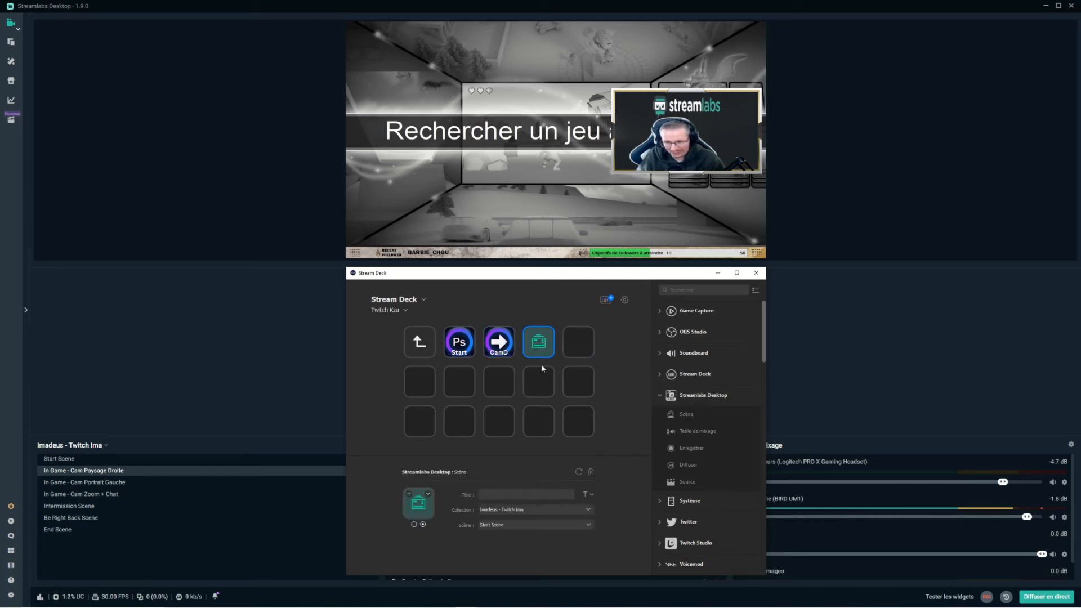
{"action": "left_click", "coordinate": [590, 525]}
{"action": "left_click", "coordinate": [523, 484]}
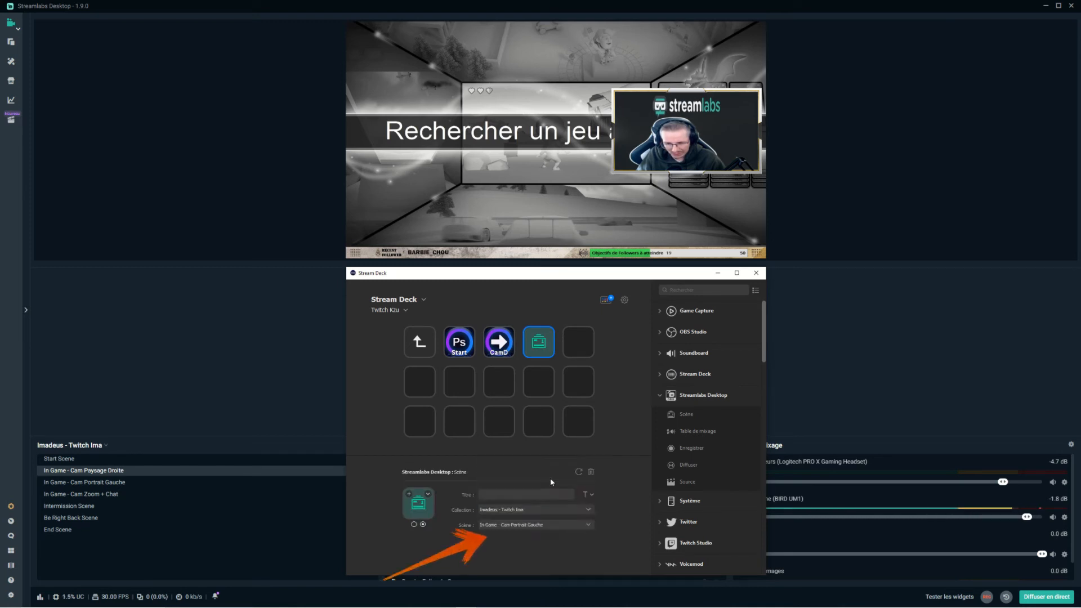
Set the Cam Portrait Gauche key's icon to arrow left.gif for the current state
{"action": "left_click", "coordinate": [429, 495]}
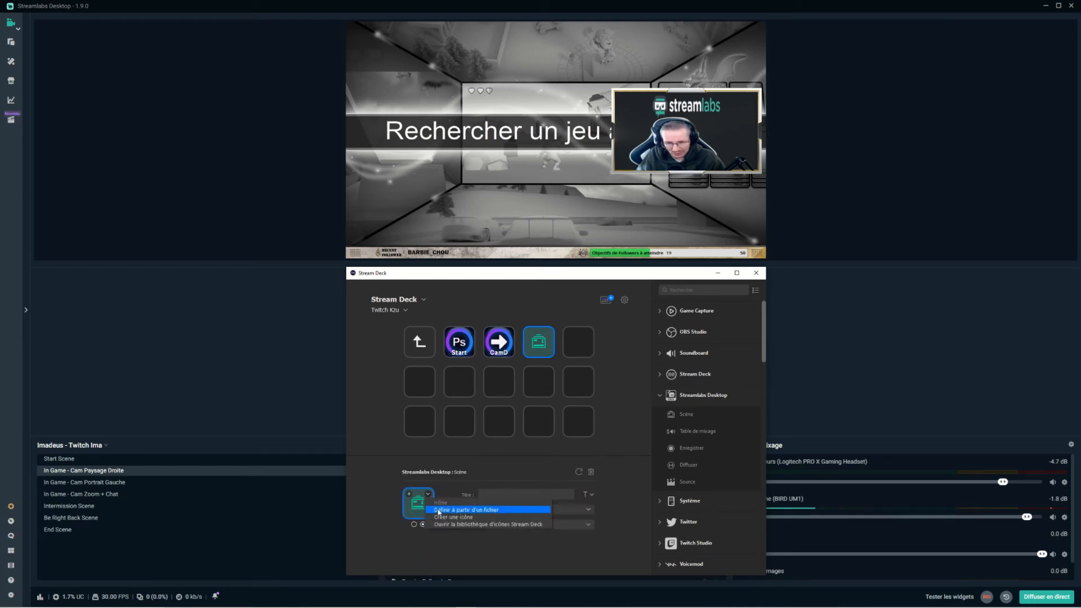
{"action": "left_click", "coordinate": [442, 512]}
{"action": "double_click", "coordinate": [589, 458]}
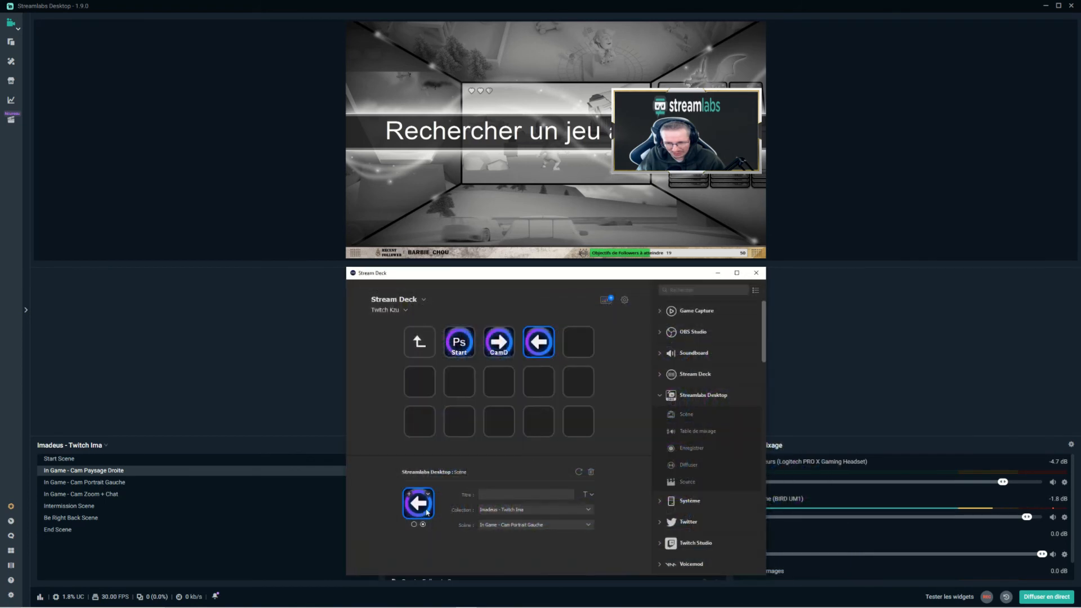
Apply arrow left.gif to the Cam Portrait Gauche key's other state and title both states CamG
{"action": "left_click", "coordinate": [414, 524]}
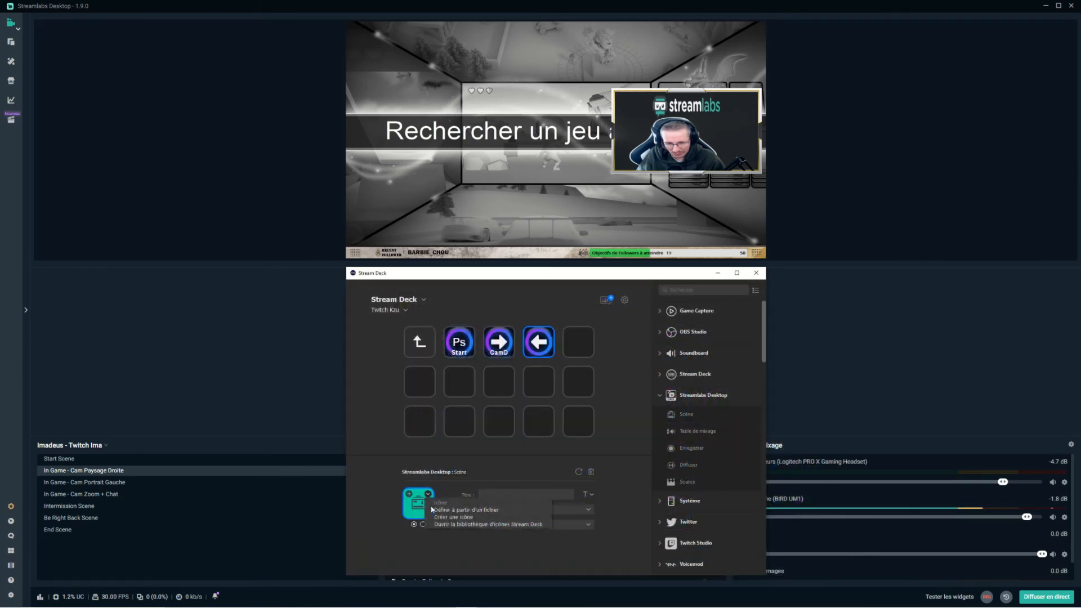
{"action": "double_click", "coordinate": [584, 459]}
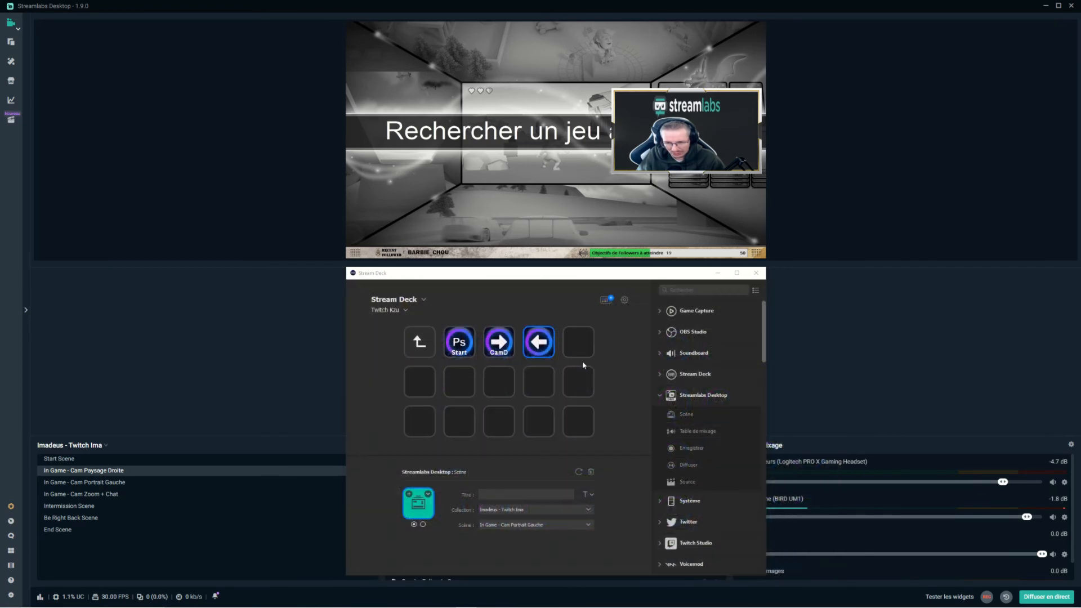
{"action": "left_click", "coordinate": [506, 493]}
{"action": "type", "text": "Cam"}
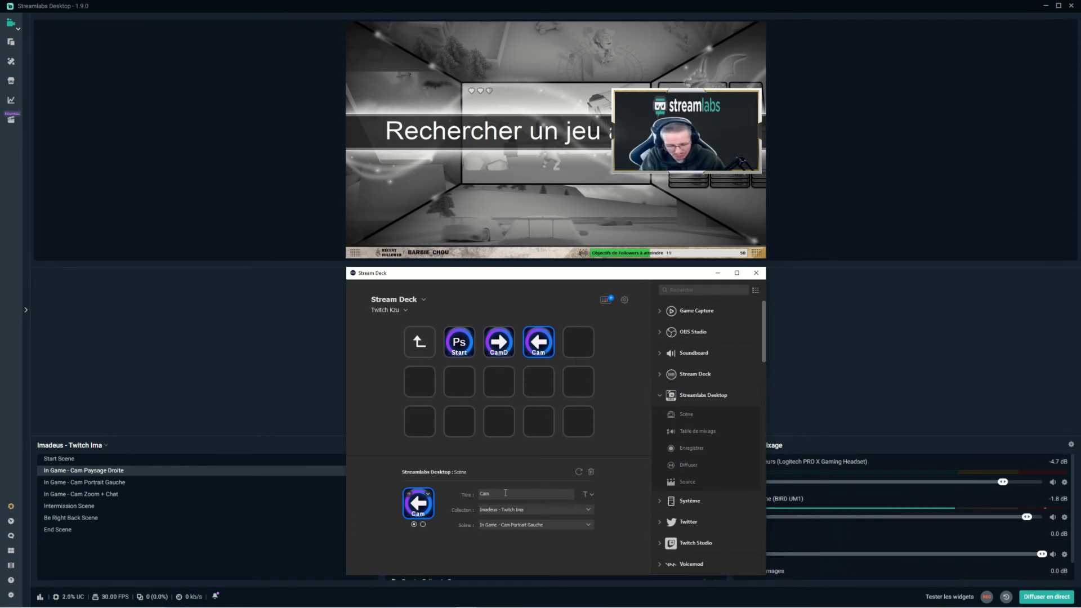
{"action": "type", "text": "G"}
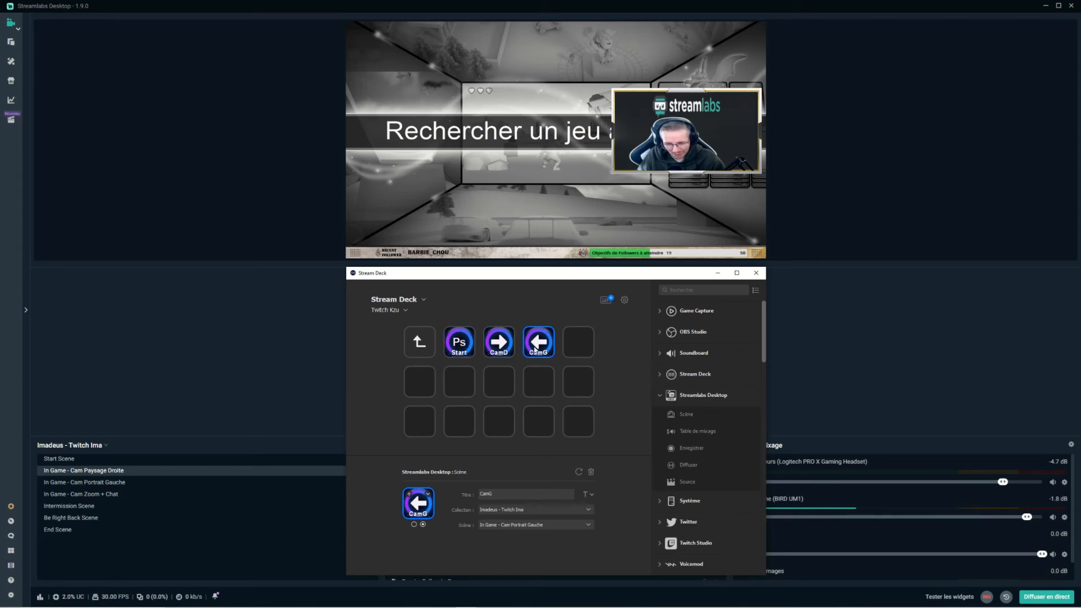
Add a Scène action on the key beside CamG, assign it to In Game - Cam Zoom + Chat and title both states CamZ
{"action": "left_click", "coordinate": [587, 345]}
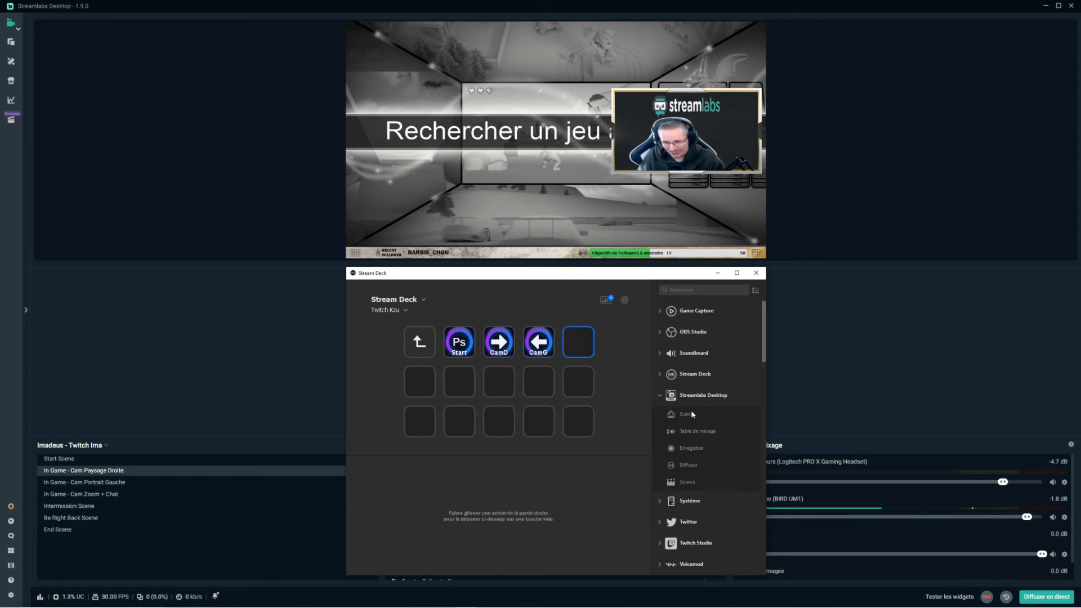
{"action": "left_click_drag", "start_coordinate": [692, 414], "coordinate": [585, 345]}
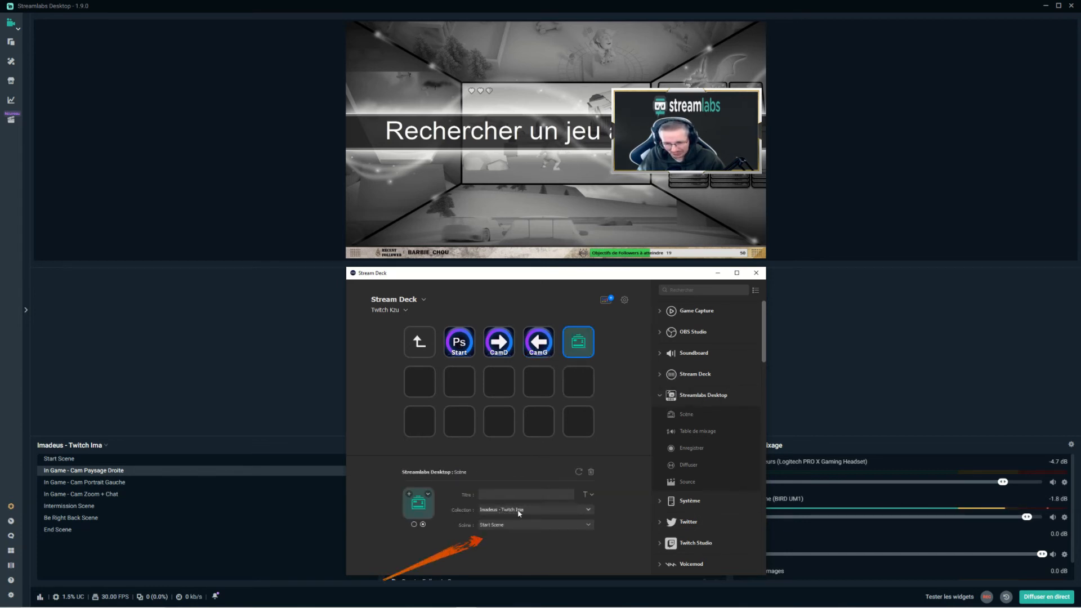
{"action": "left_click", "coordinate": [531, 524]}
{"action": "left_click", "coordinate": [554, 490]}
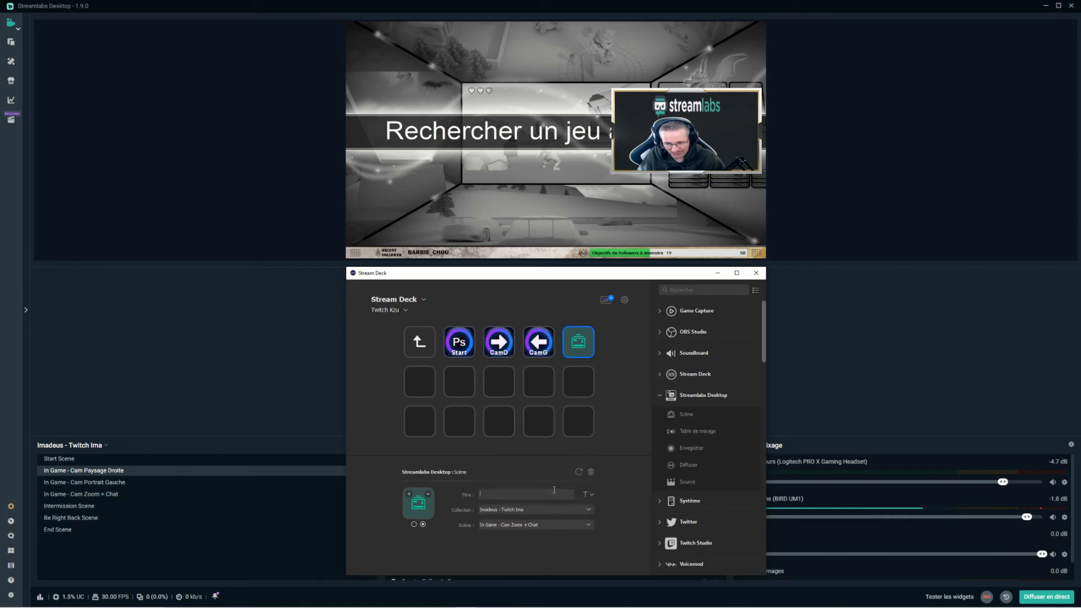
{"action": "type", "text": "CamZ"}
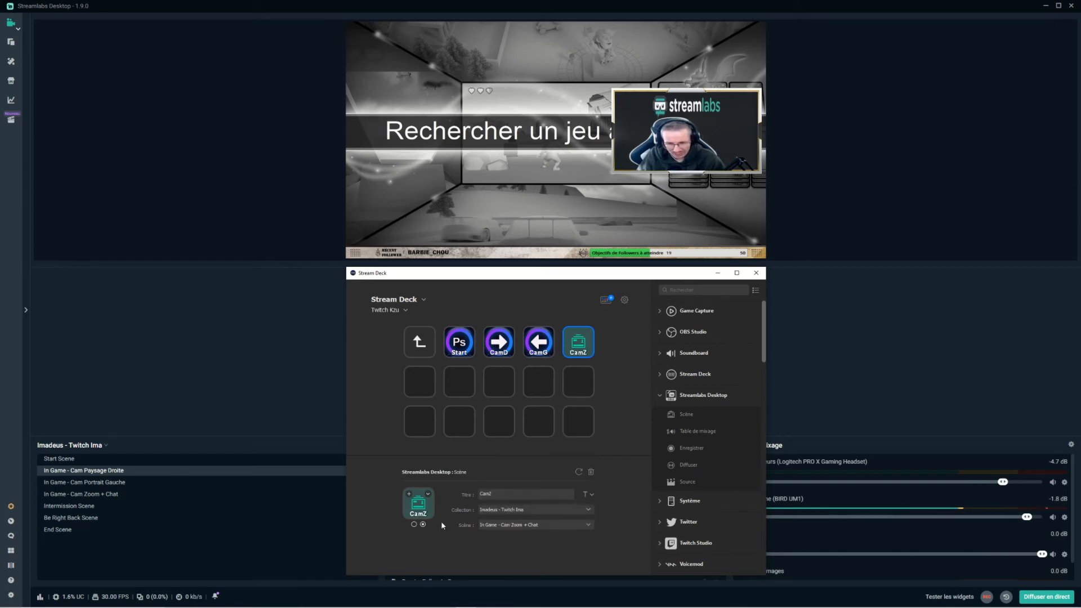
{"action": "left_click", "coordinate": [413, 524]}
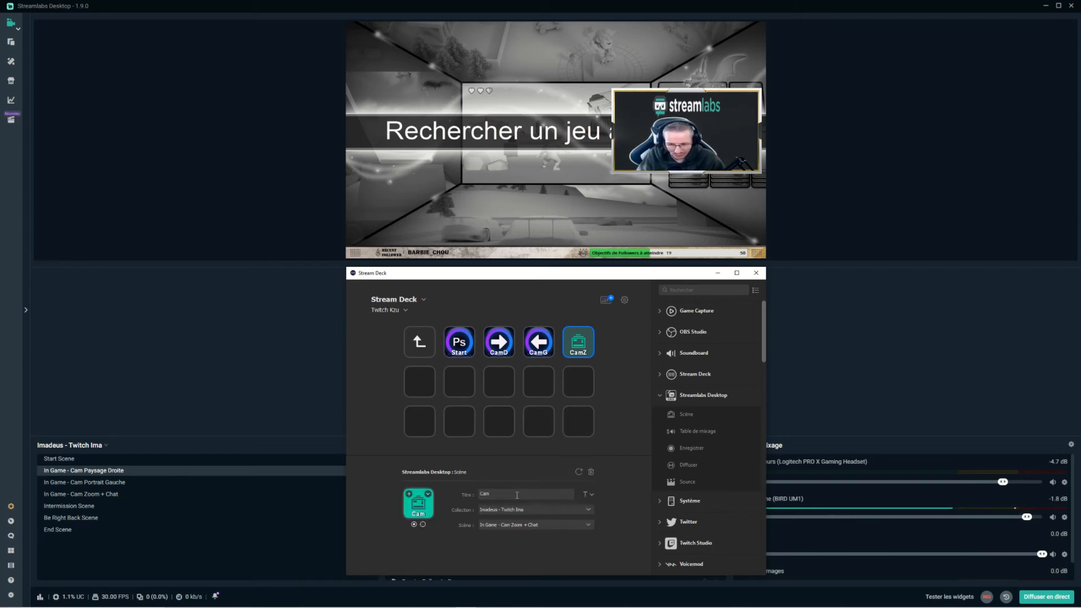
Add a Scène action on the second row's first key, assign it to Intermission Scene and title both states Int
{"action": "left_click", "coordinate": [424, 389]}
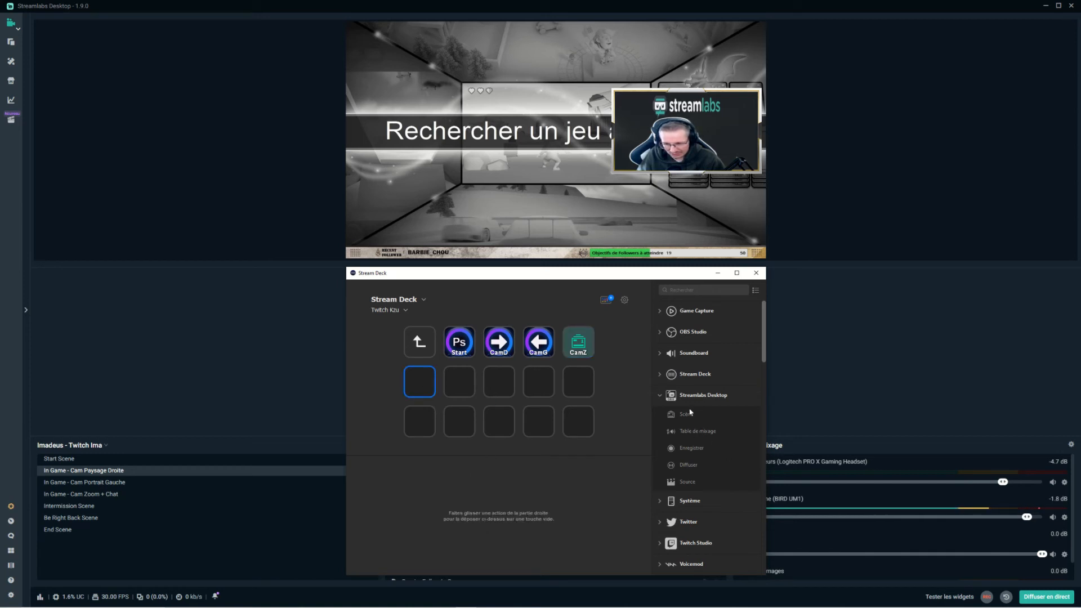
{"action": "left_click_drag", "start_coordinate": [690, 413], "coordinate": [416, 381]}
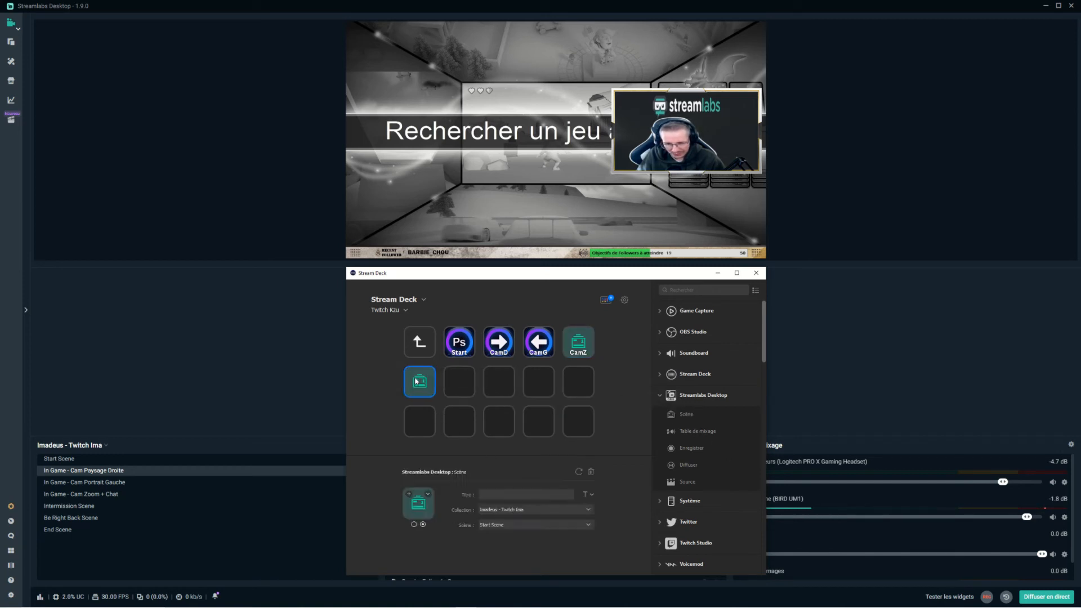
{"action": "left_click", "coordinate": [527, 521]}
{"action": "left_click", "coordinate": [495, 499]}
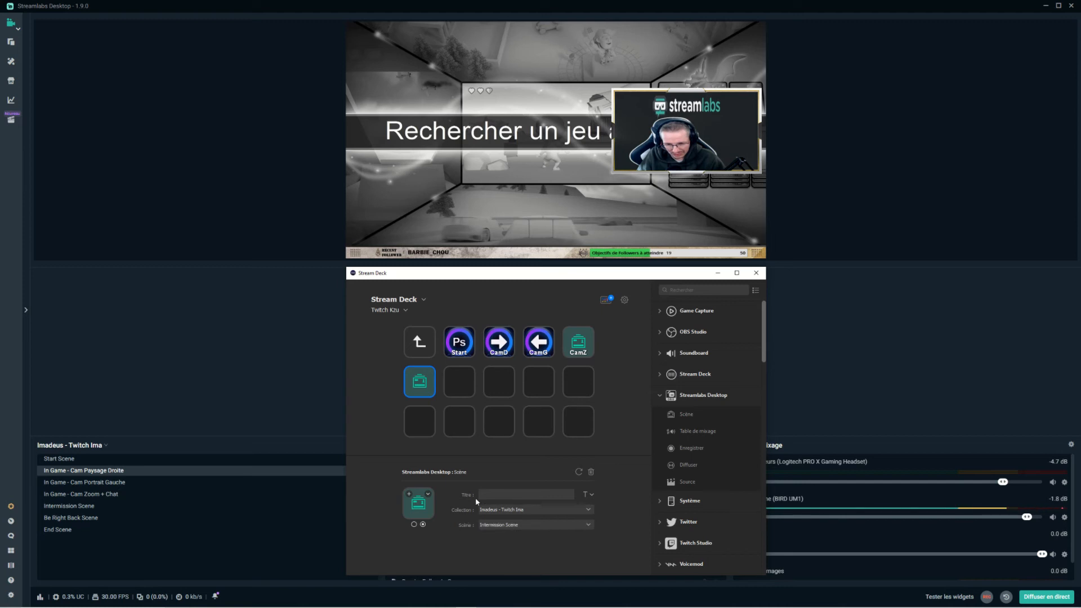
{"action": "type", "text": "Int"}
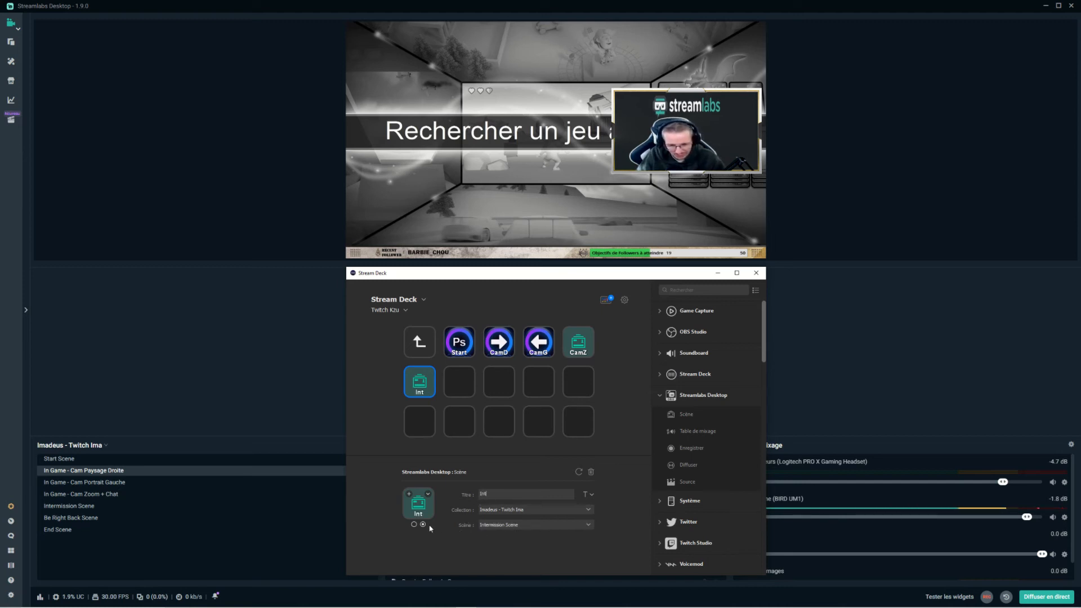
{"action": "left_click", "coordinate": [414, 524]}
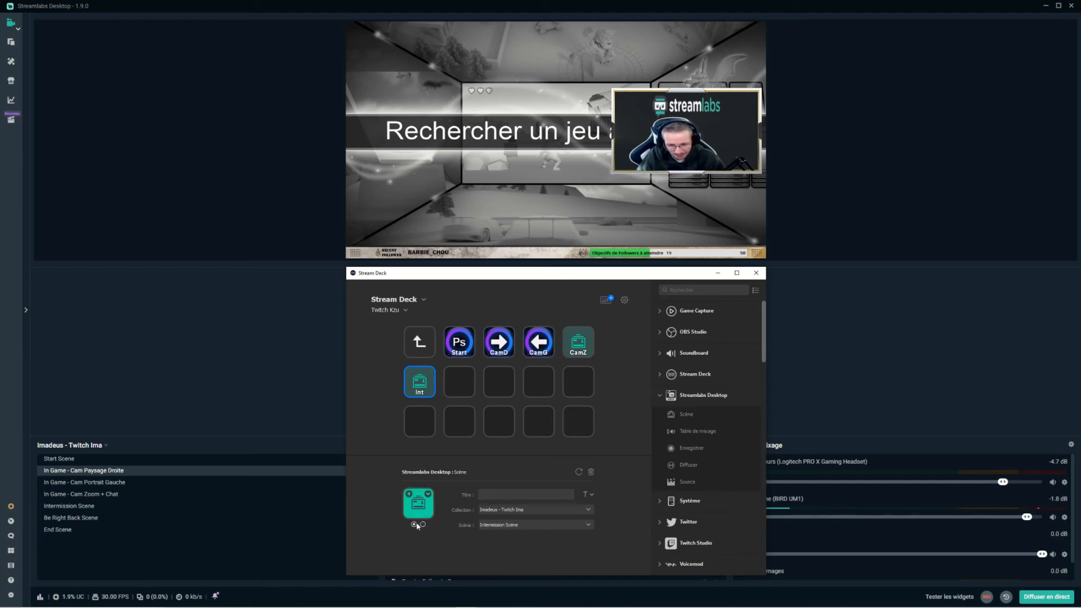
{"action": "left_click", "coordinate": [501, 490]}
{"action": "type", "text": "Int"}
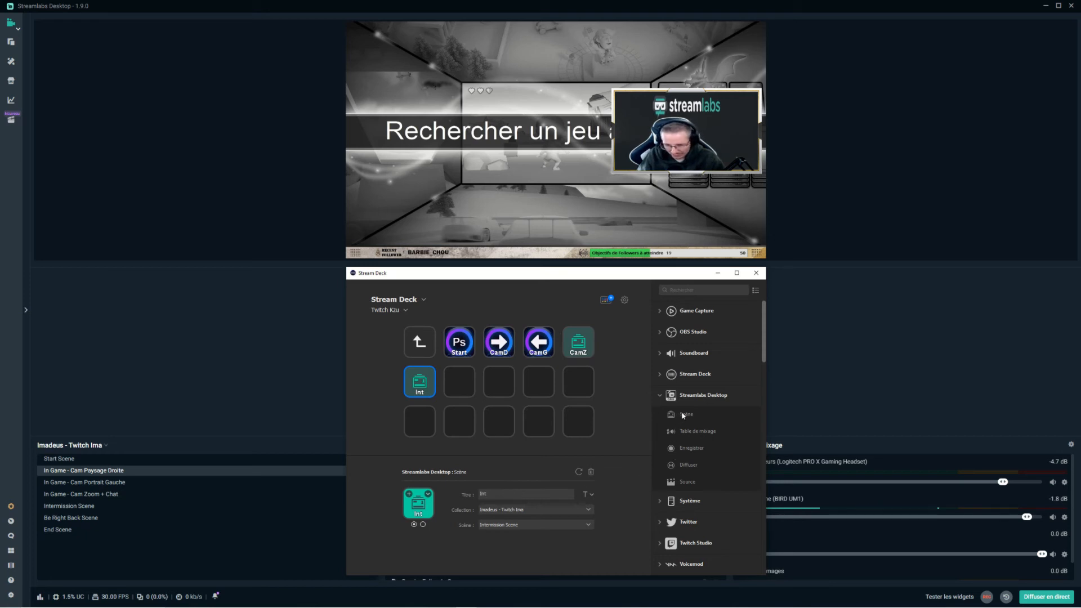
Add a Scène action on the key beside Int, assign it to Be Right Back Scene and title it BRB
{"action": "left_click_drag", "start_coordinate": [682, 415], "coordinate": [460, 381]}
{"action": "left_click", "coordinate": [525, 524]}
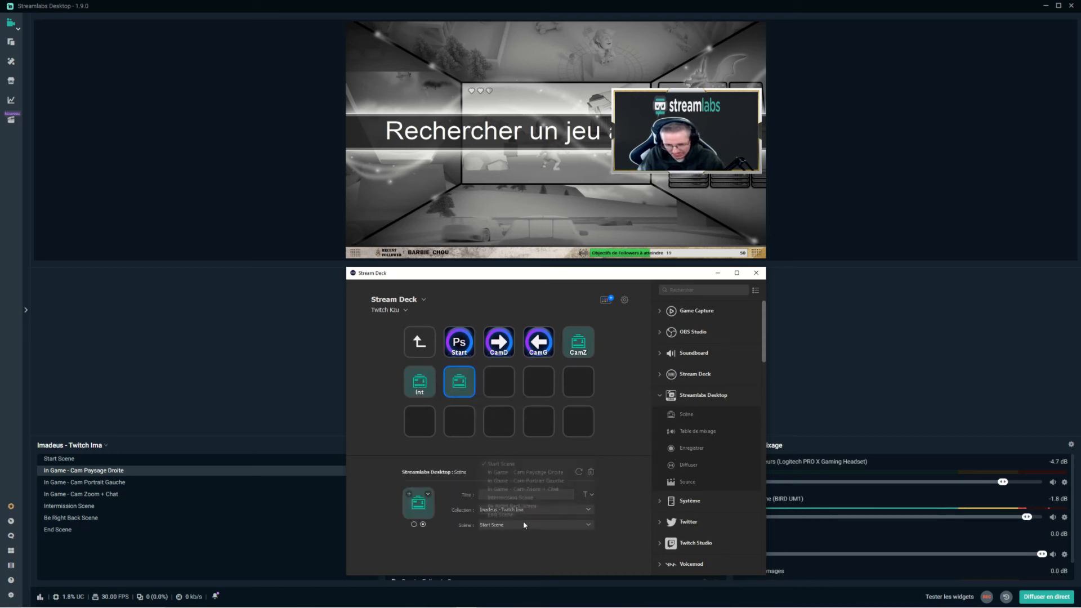
{"action": "left_click", "coordinate": [509, 505]}
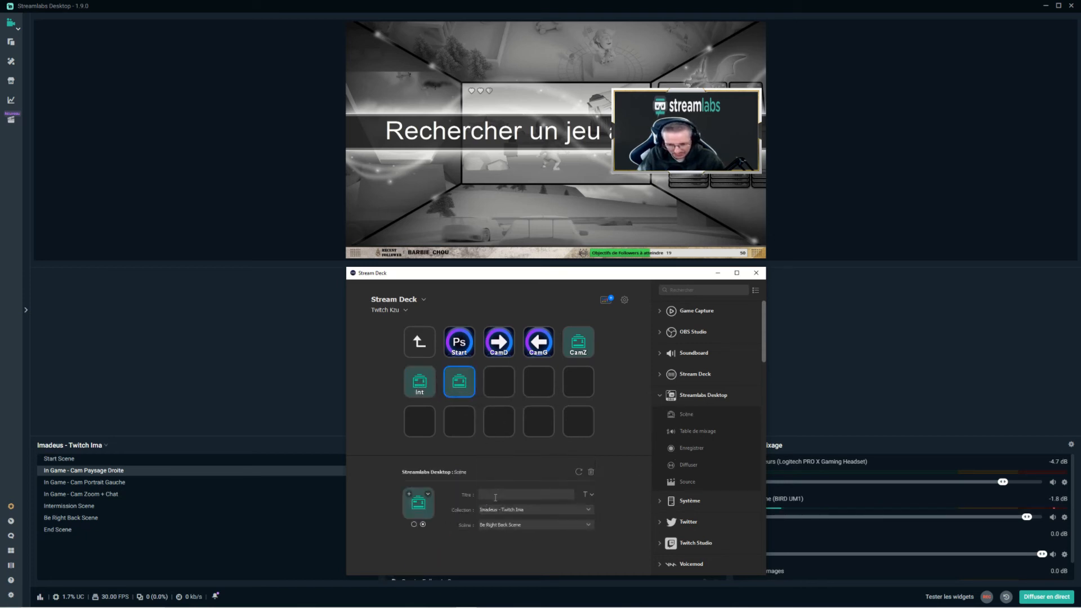
{"action": "type", "text": "BRB"}
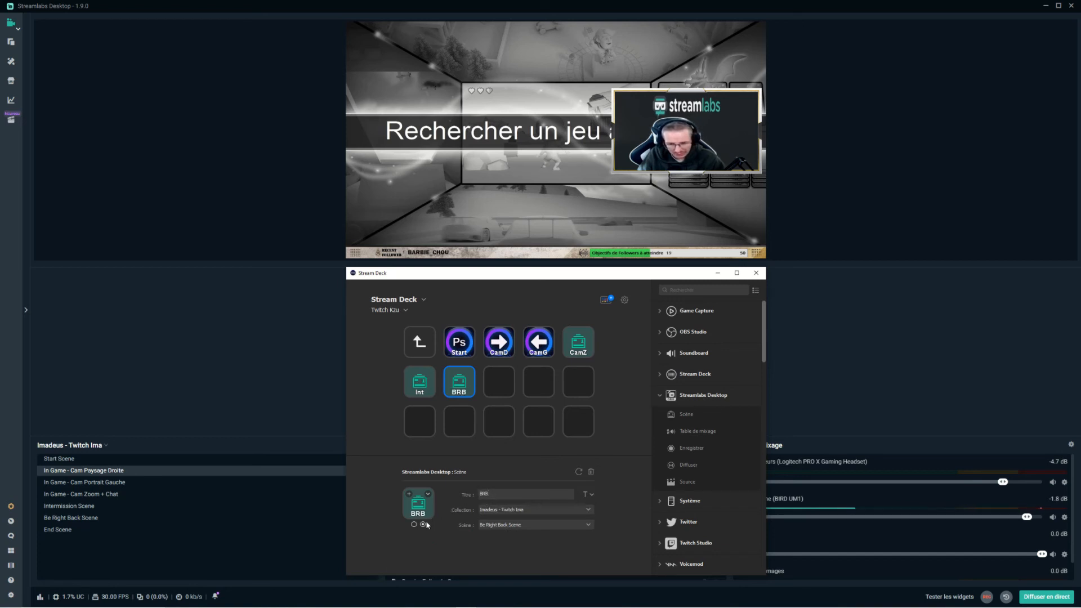
{"action": "left_click", "coordinate": [414, 524]}
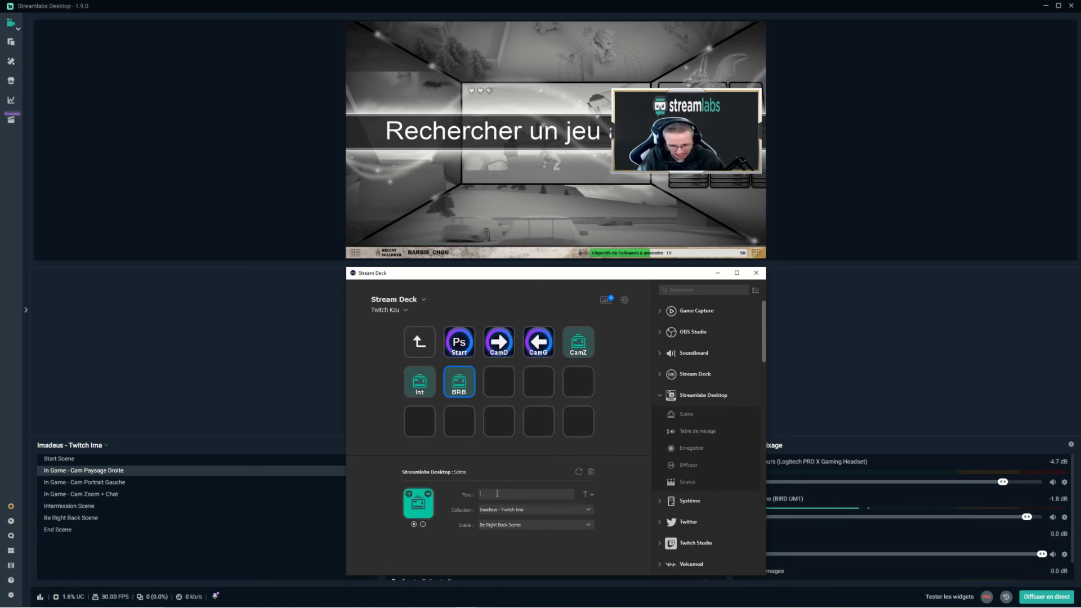
Add a Scène action on the key beside BRB, assign it to End Scene and title it ES
{"action": "left_click_drag", "start_coordinate": [683, 414], "coordinate": [499, 382]}
{"action": "left_click", "coordinate": [514, 523]}
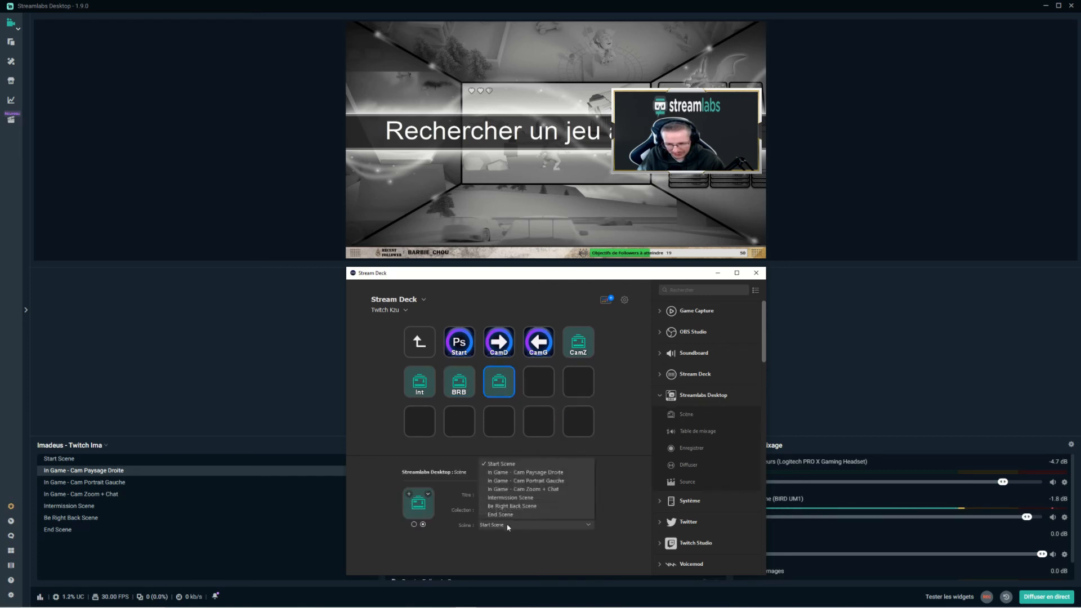
{"action": "left_click", "coordinate": [503, 514]}
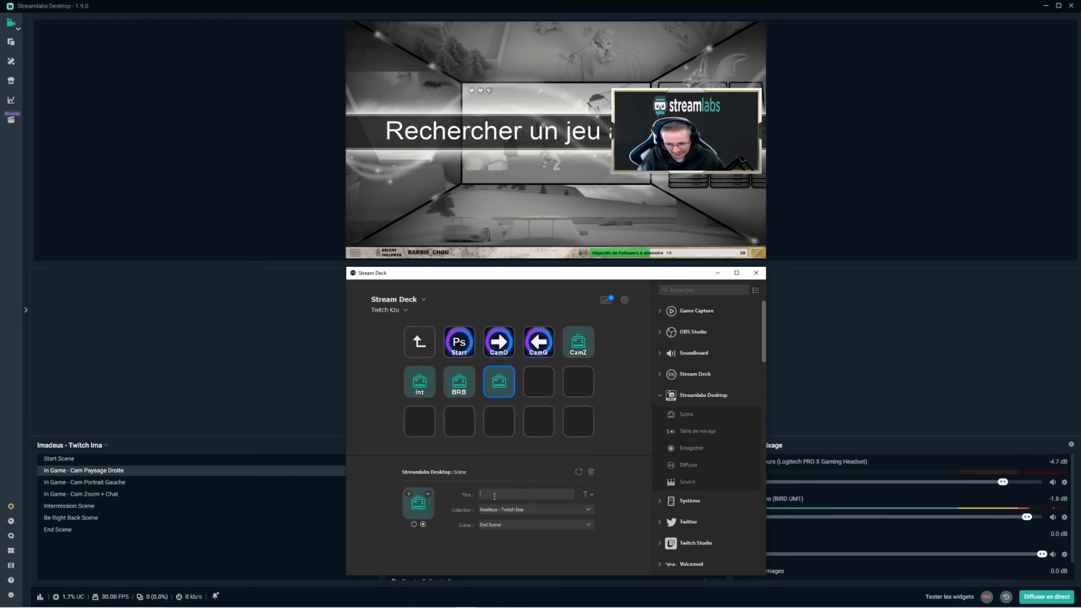
{"action": "type", "text": "ES"}
{"action": "left_click", "coordinate": [415, 525]}
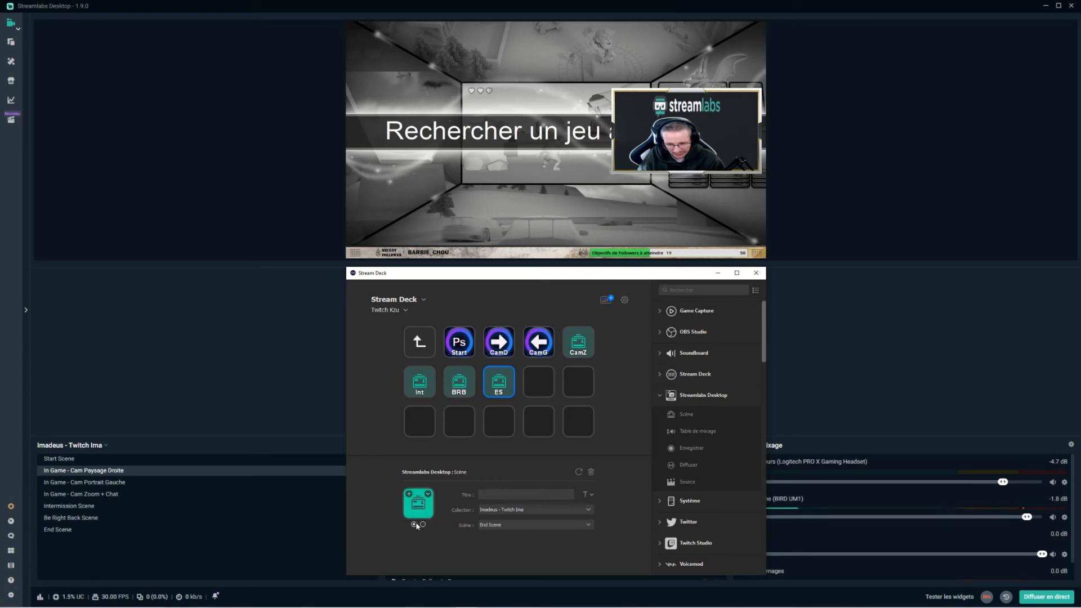
{"action": "left_click", "coordinate": [616, 401]}
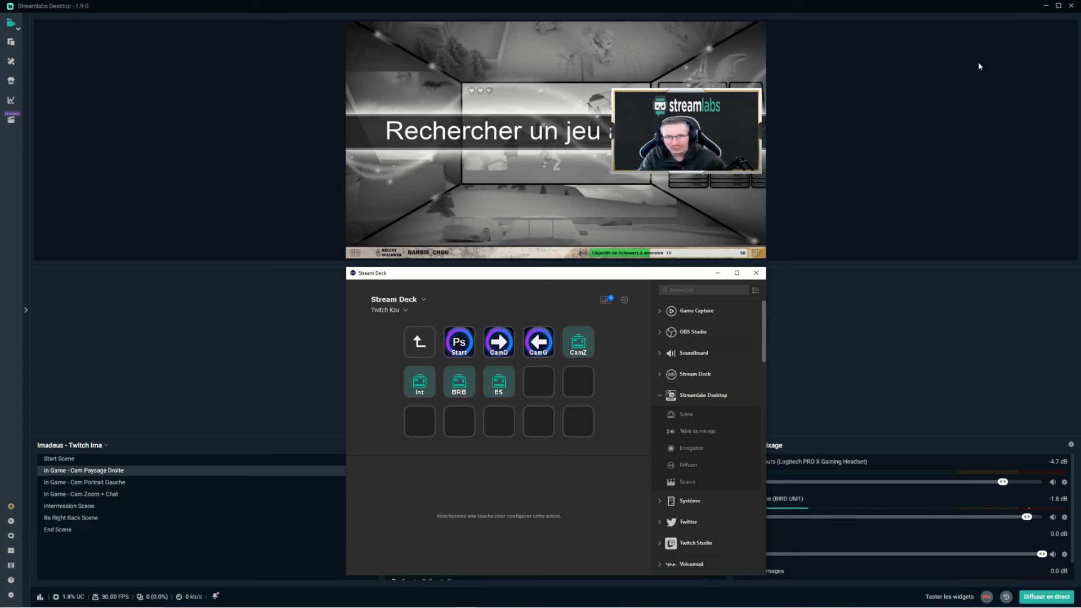